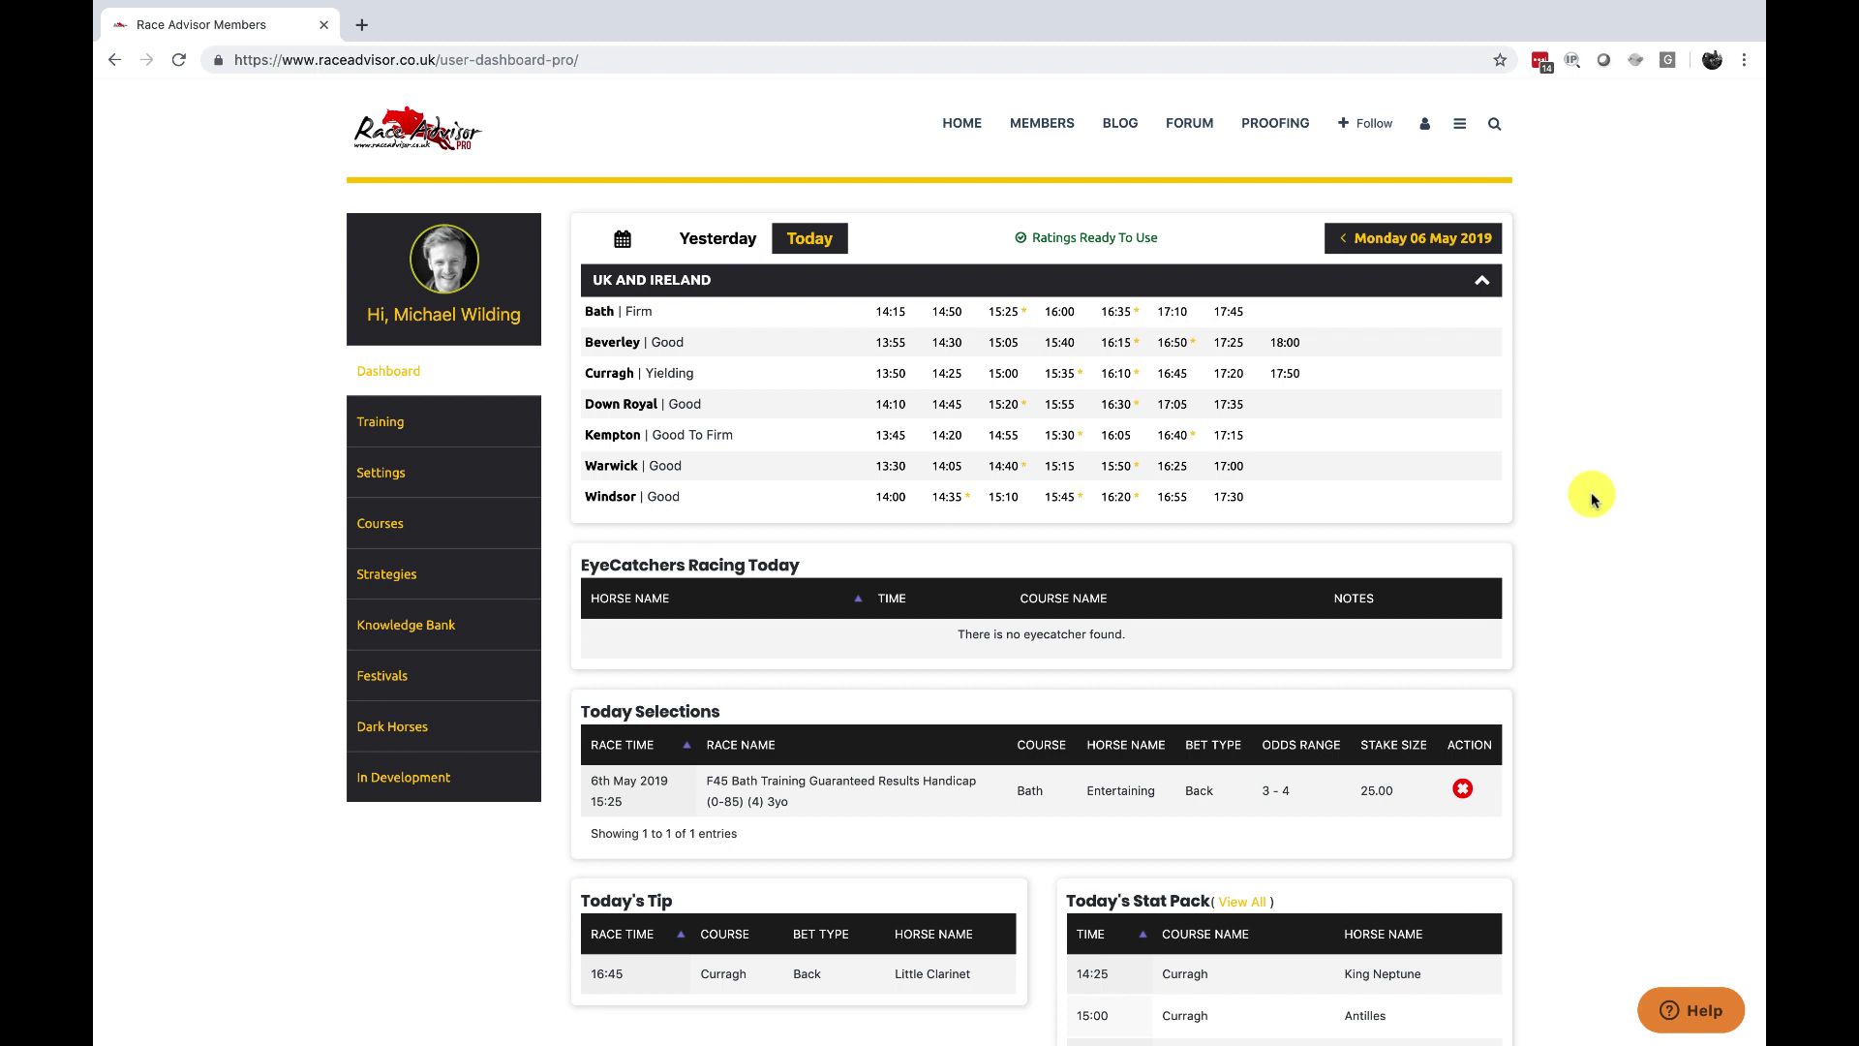
Open the five-runner Kempton 15:30 Handicap Chase card and sort its runners by PR ODDS, lowest first
mouse_move(1174, 452)
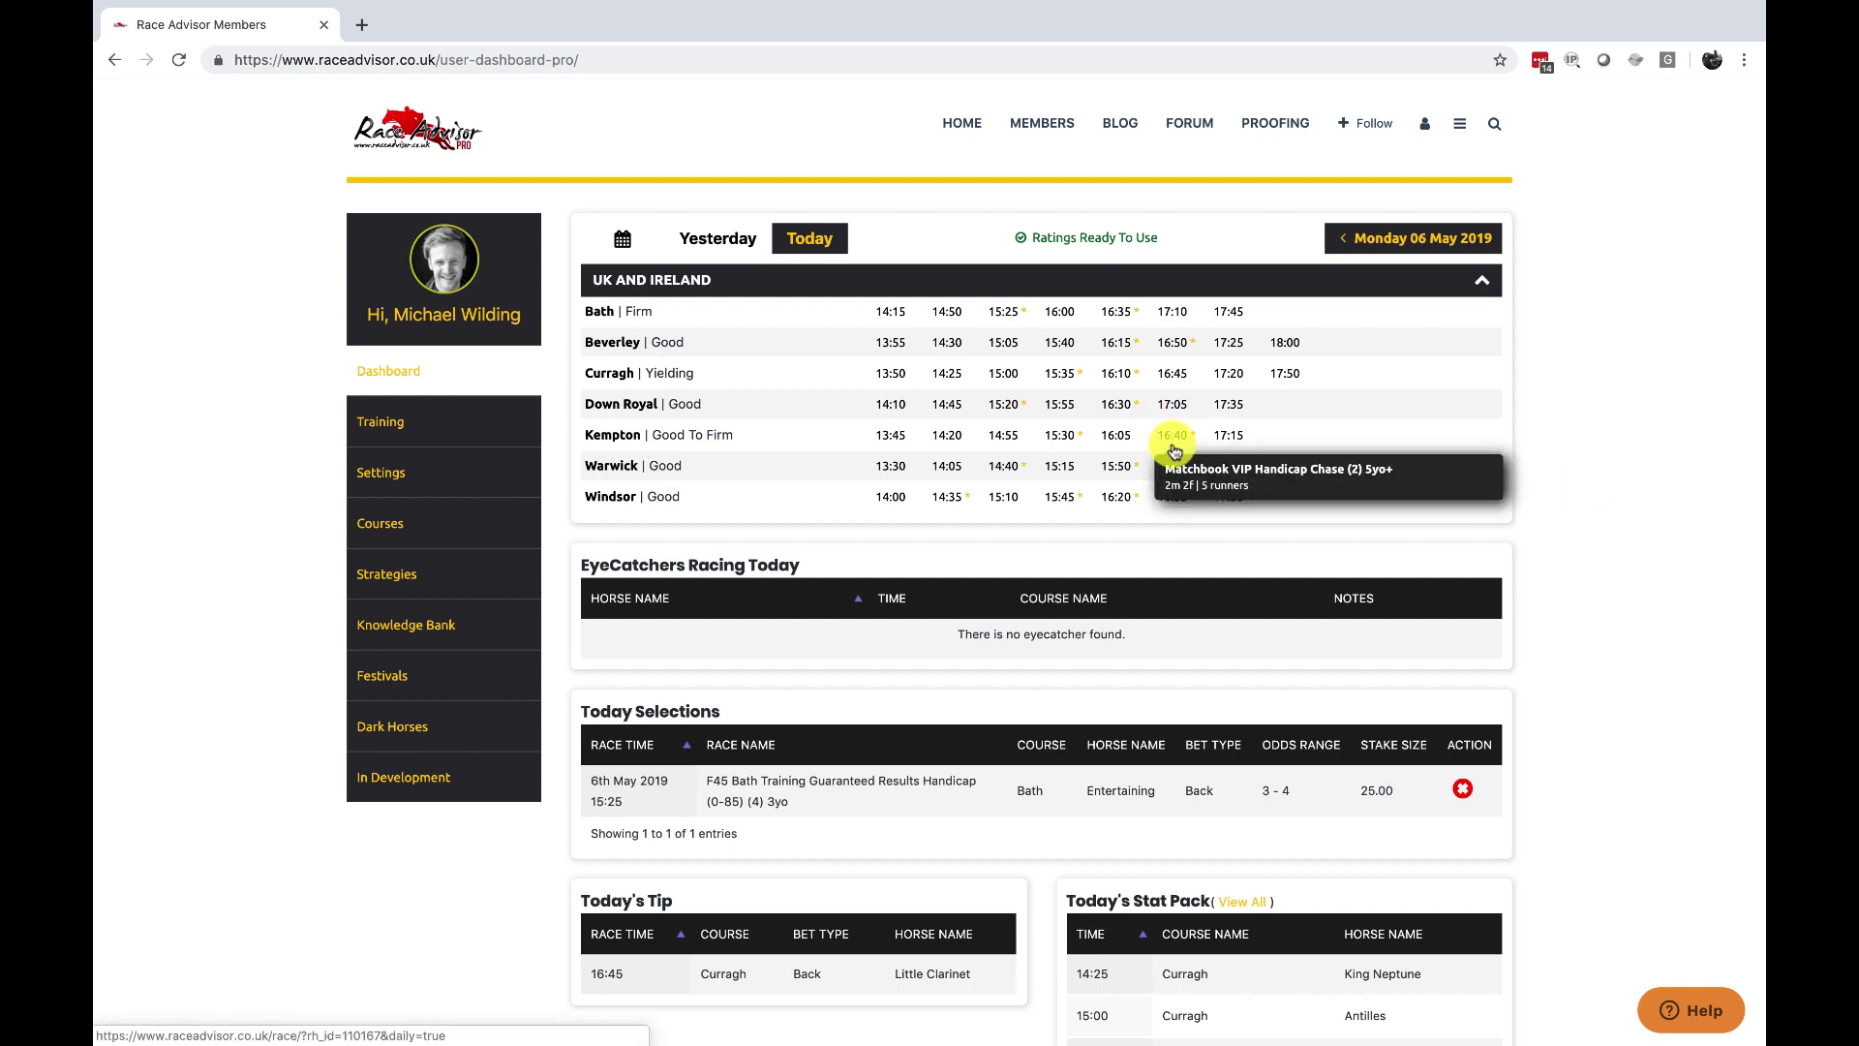
mouse_move(1064, 445)
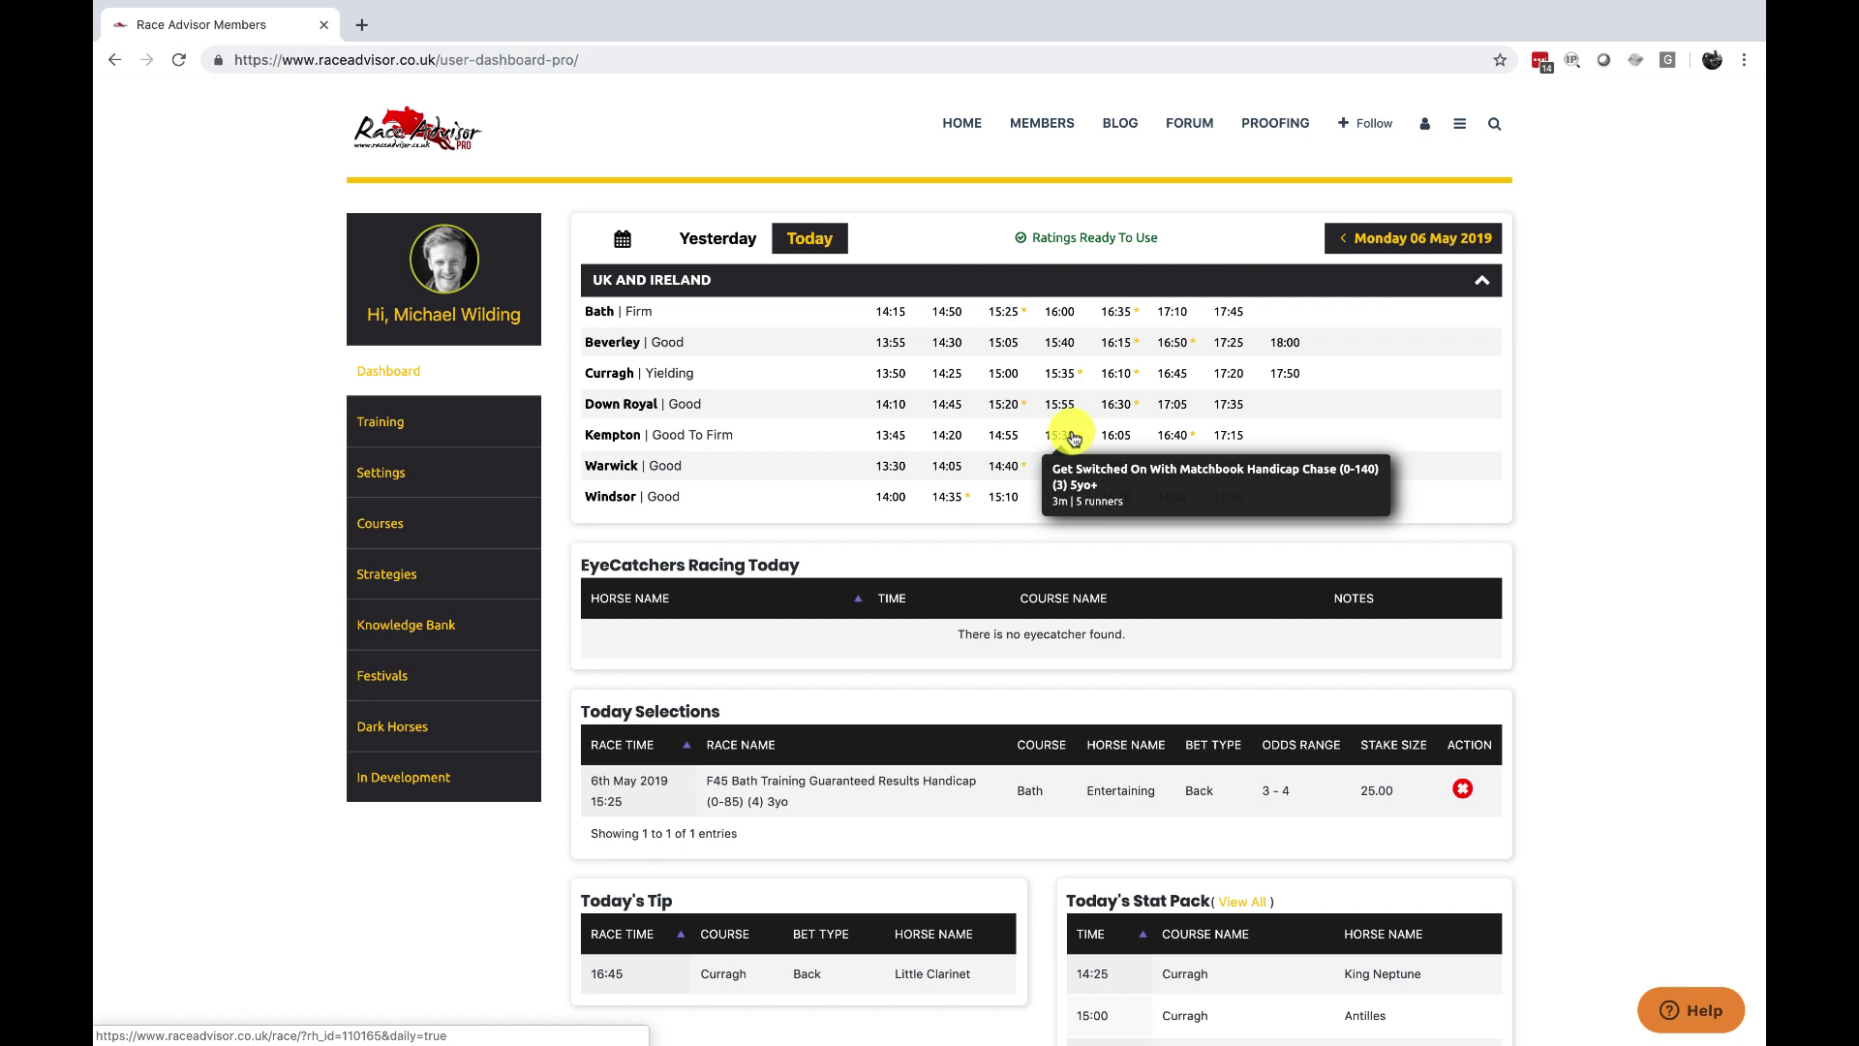
click(1070, 435)
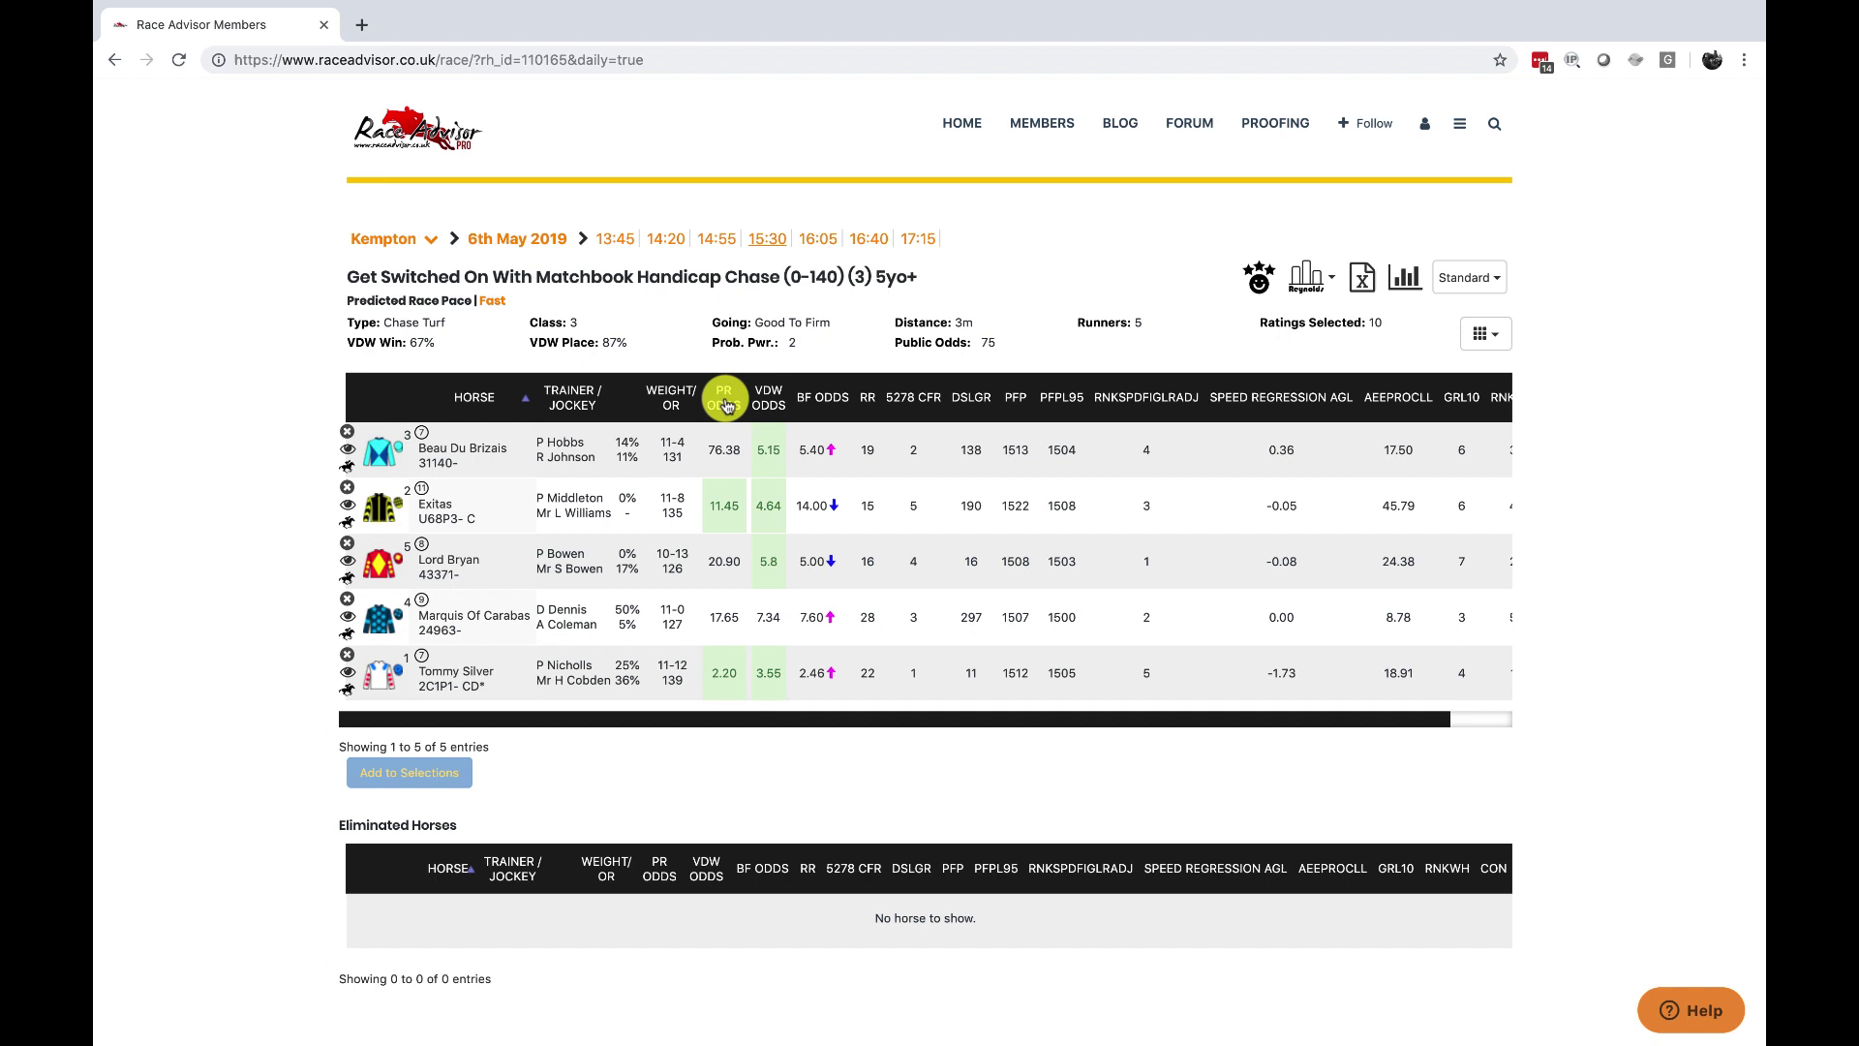
click(726, 405)
click(726, 405)
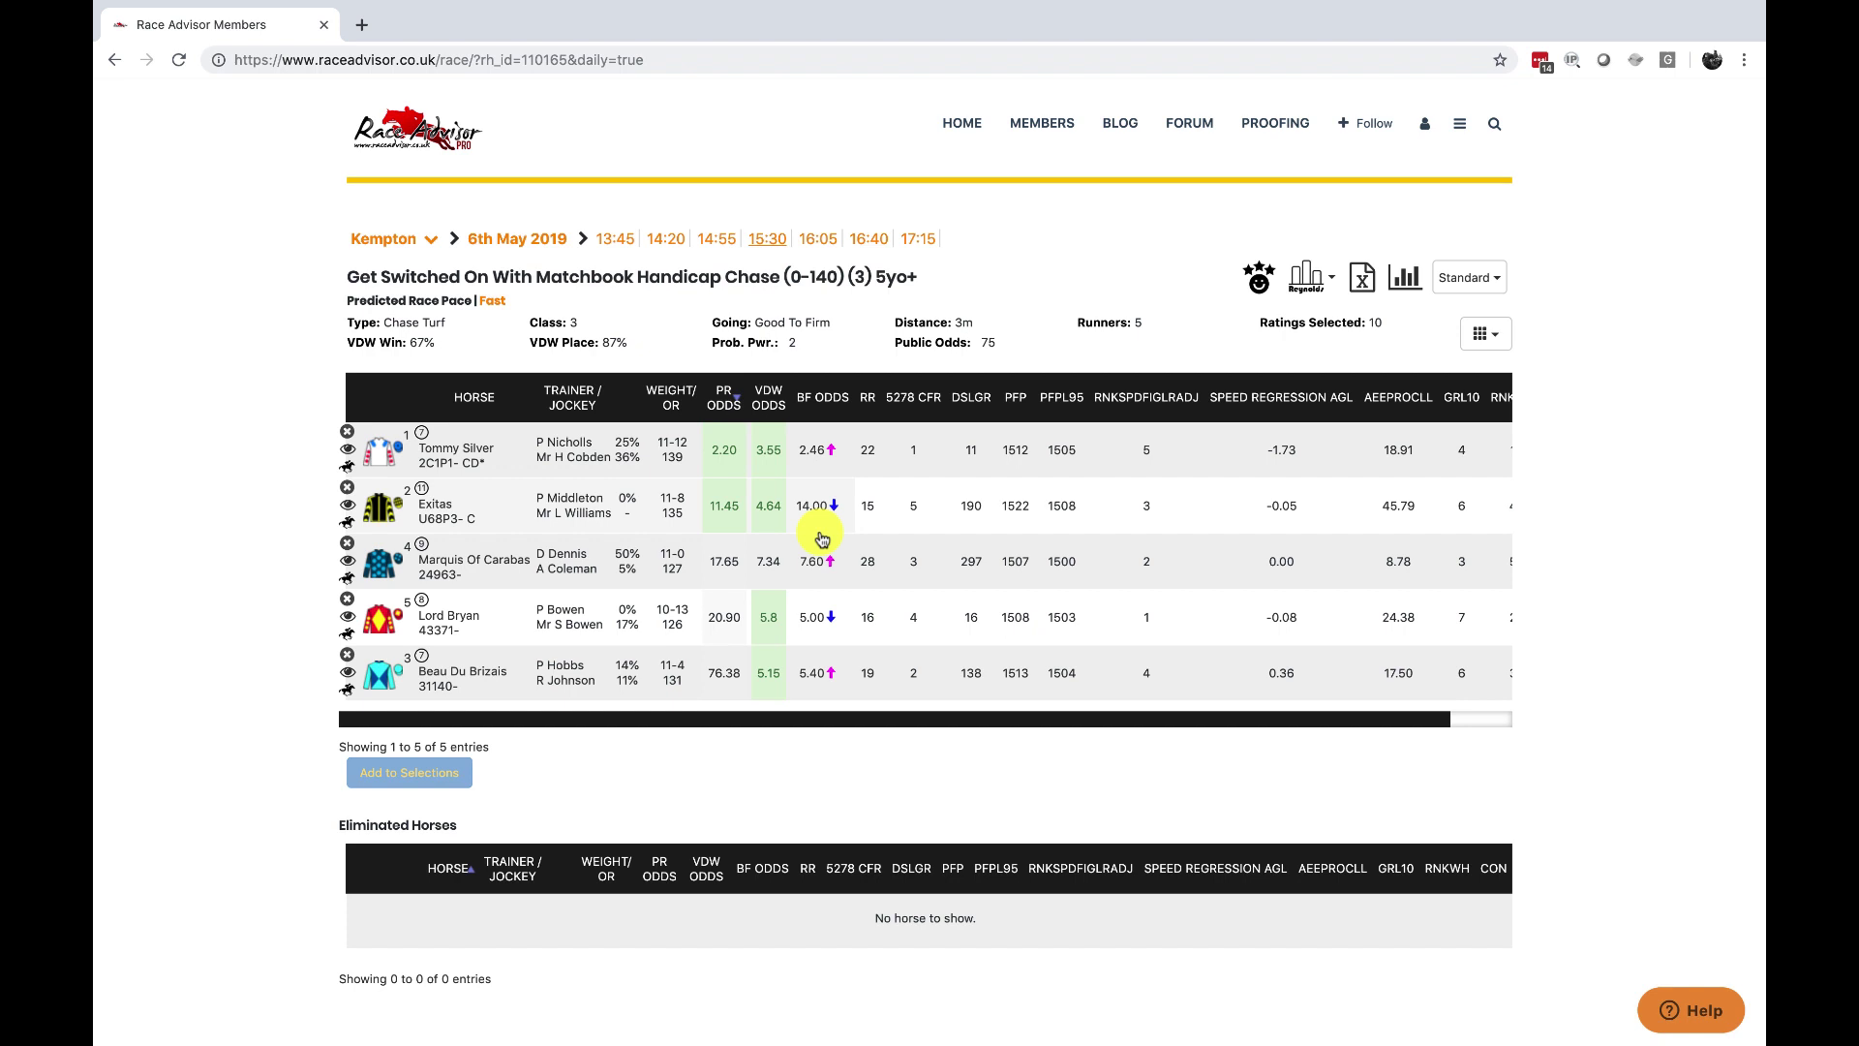
Pick Tommy Silver and Exitas, then sort the runners by RR, lowest first, with Exitas at 15 on top
click(518, 465)
click(515, 509)
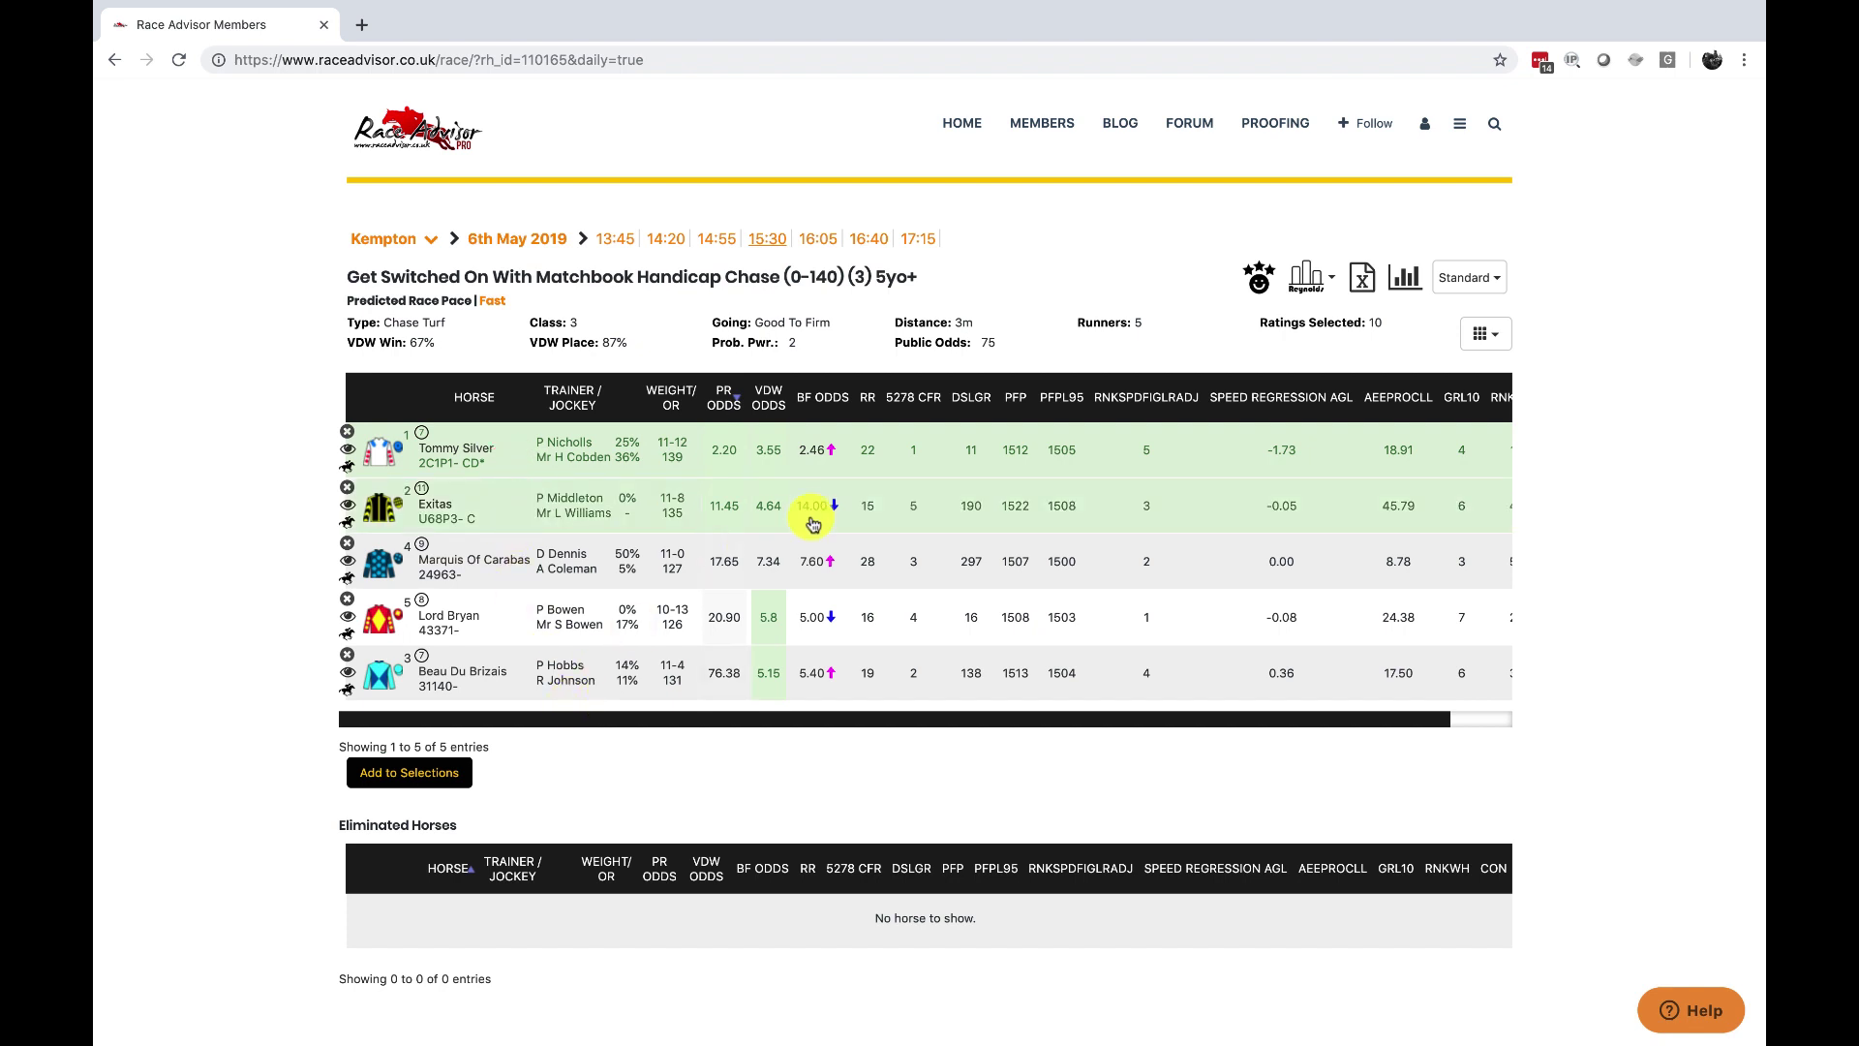
click(867, 403)
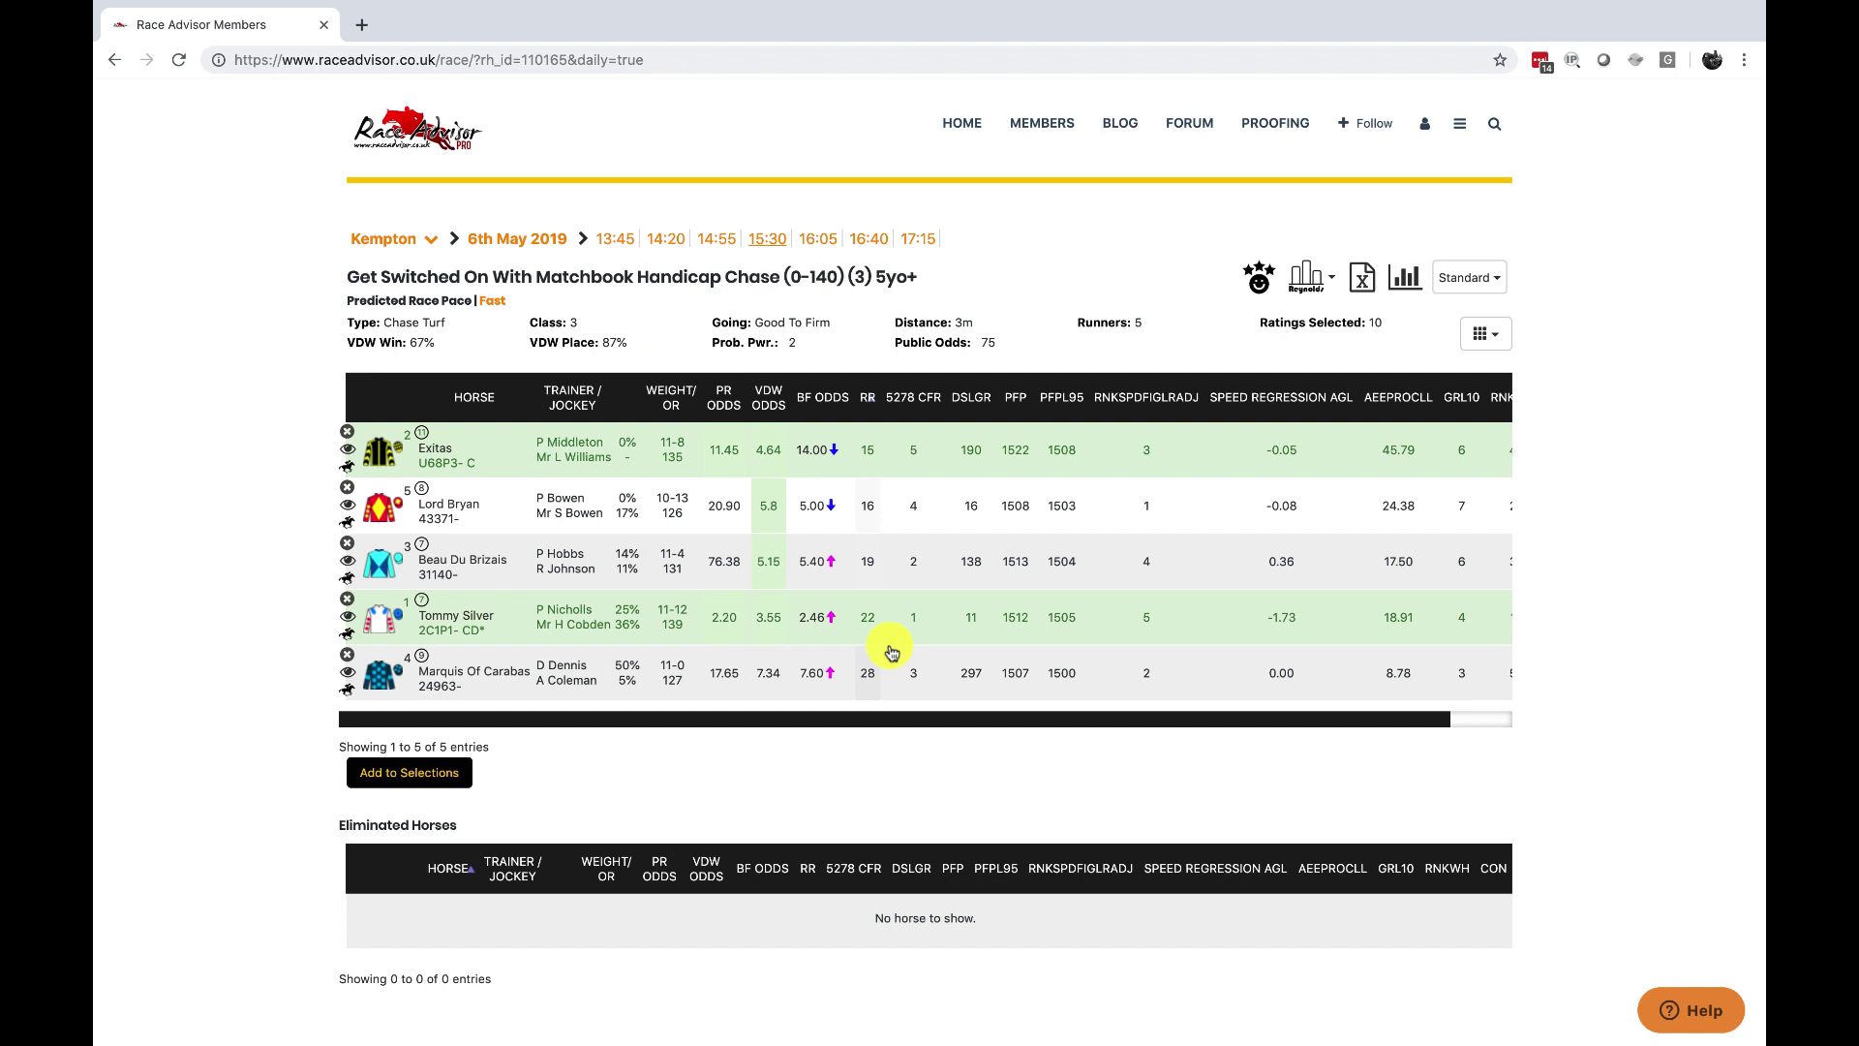
Sort the runners by 5278 CFR ascending, from Tommy Silver at 1 to Exitas at 5
click(911, 401)
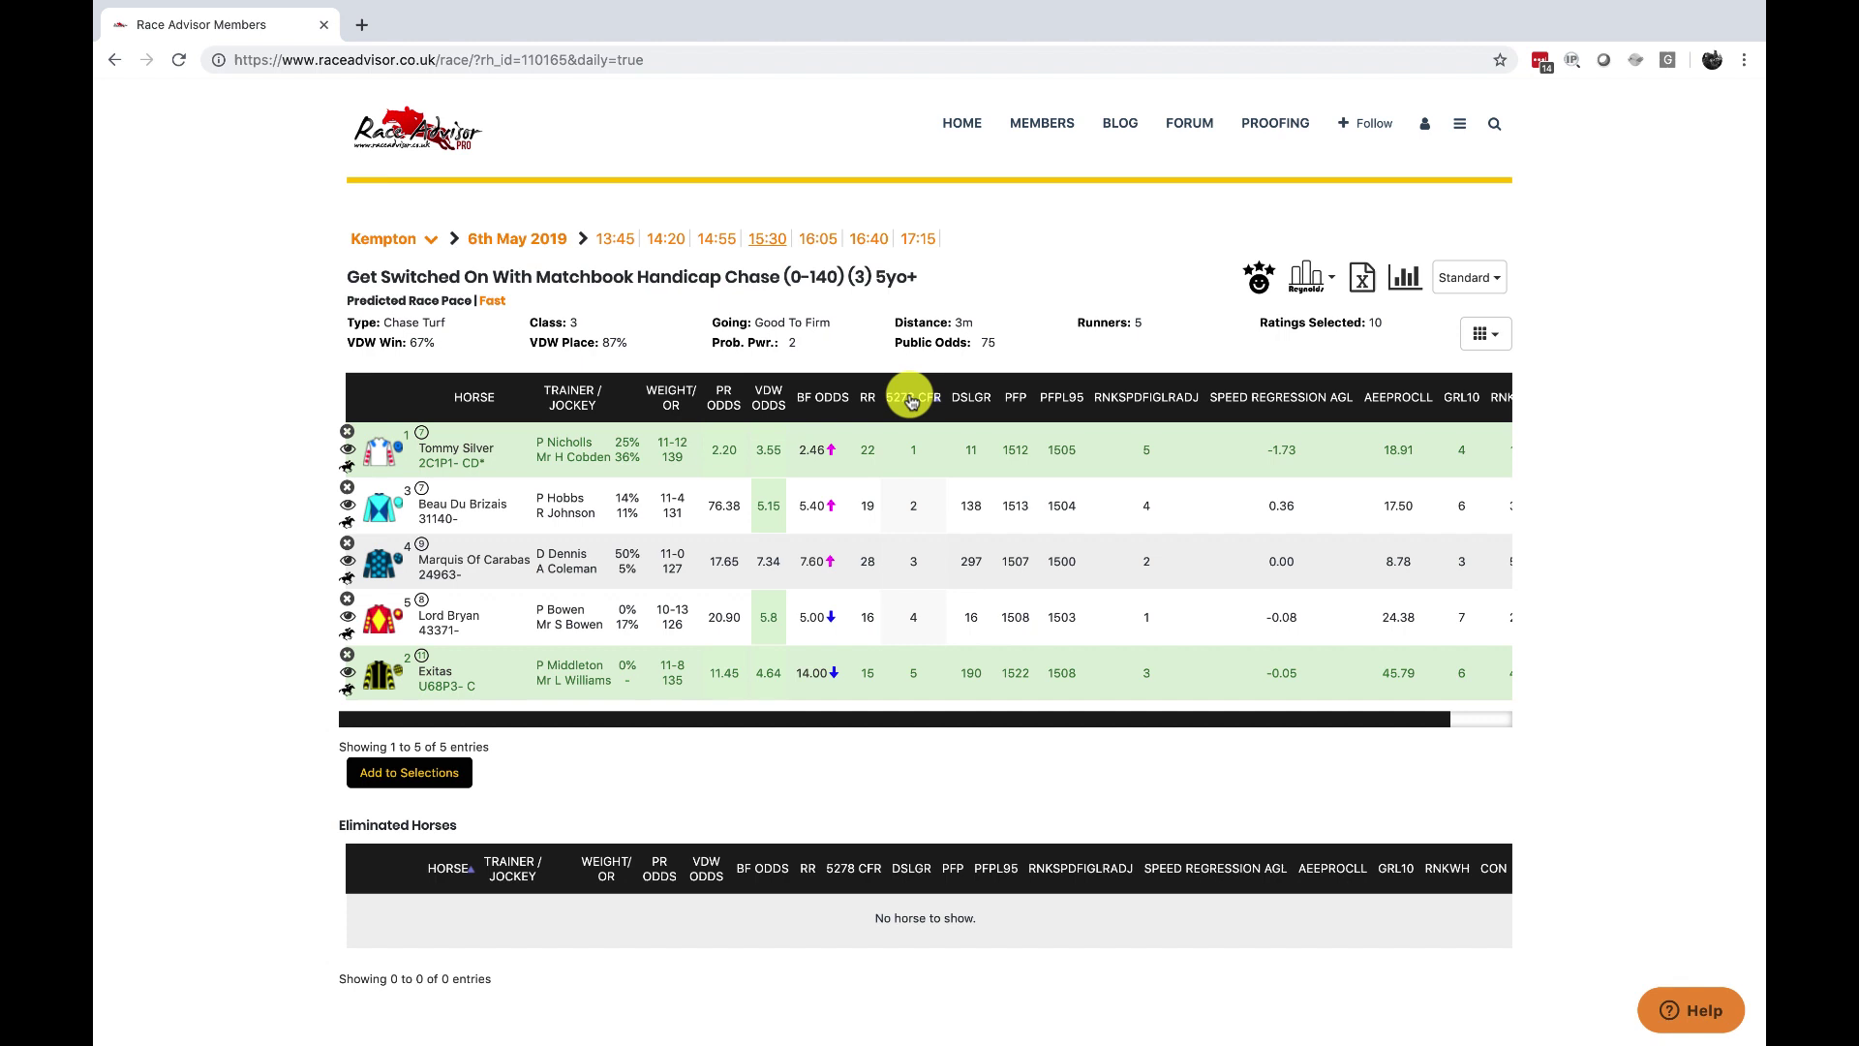
mouse_move(911, 401)
Unpick Exitas, keeping only Tommy Silver, and sort by DSLGR ascending, from 11 to 297
click(886, 694)
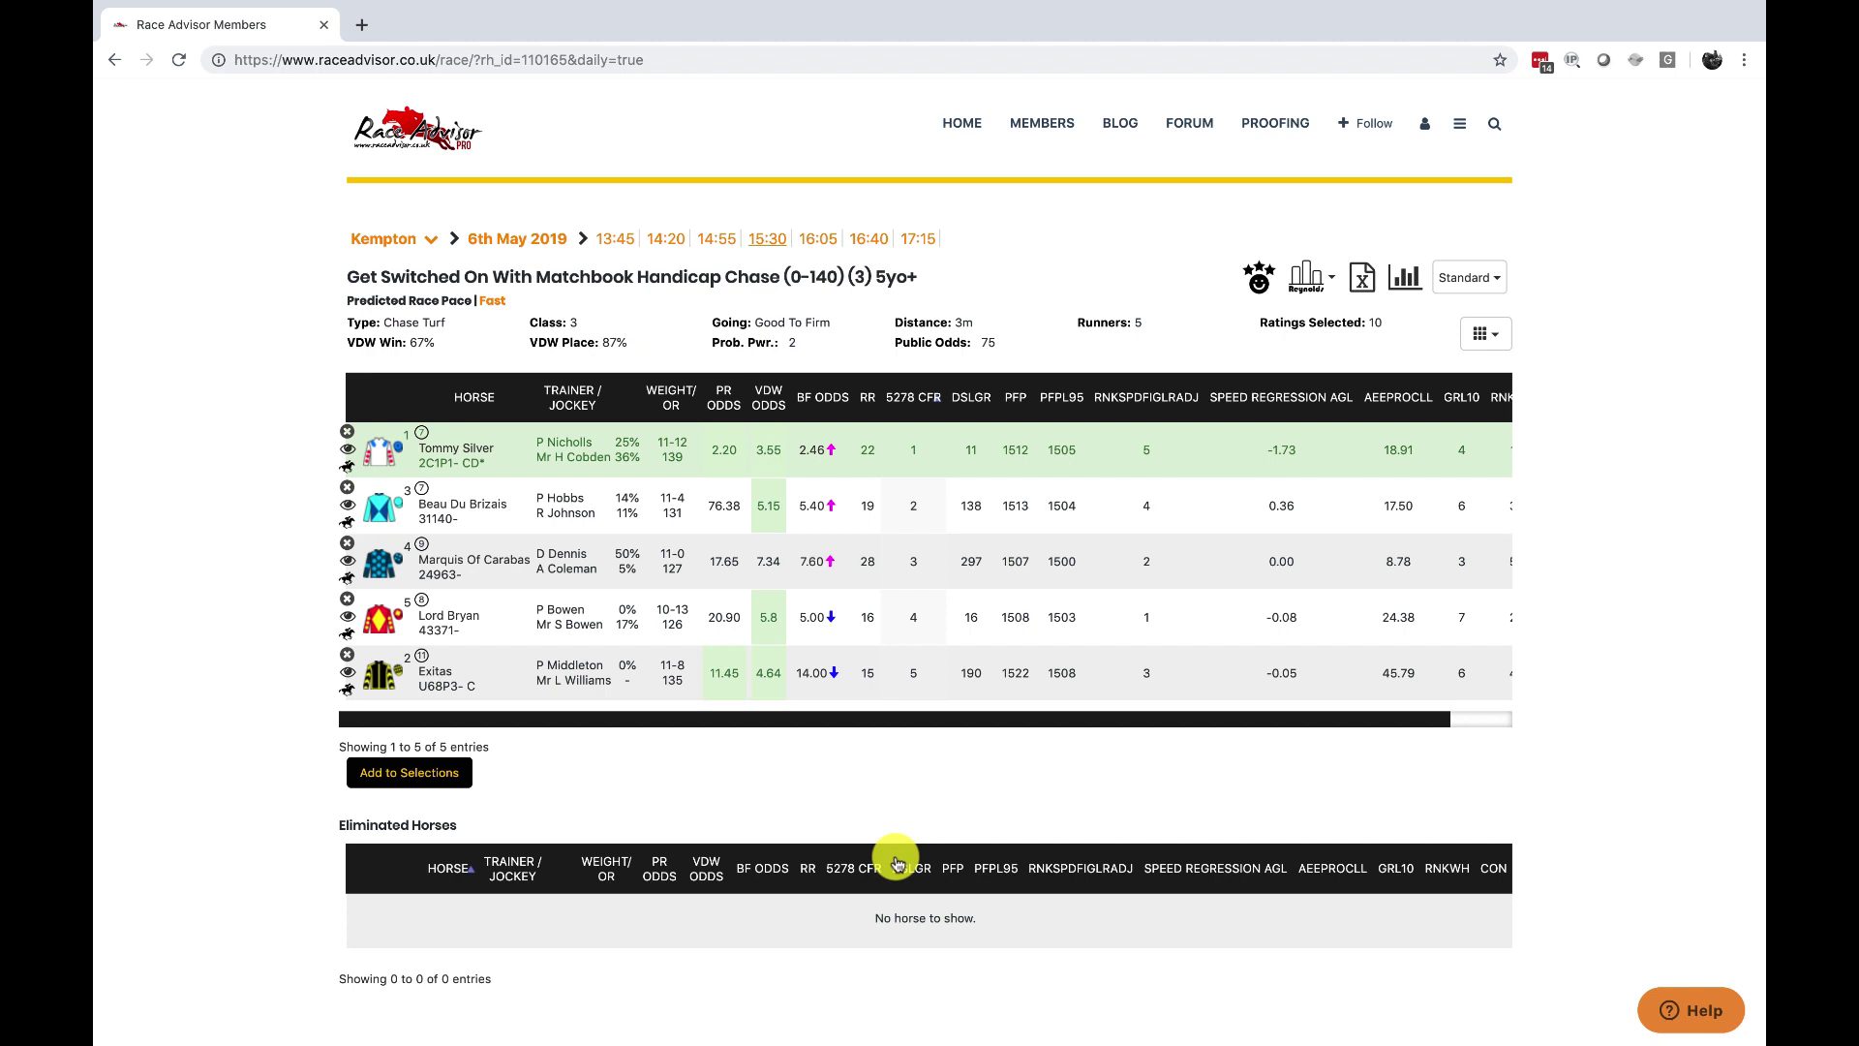
mouse_move(897, 864)
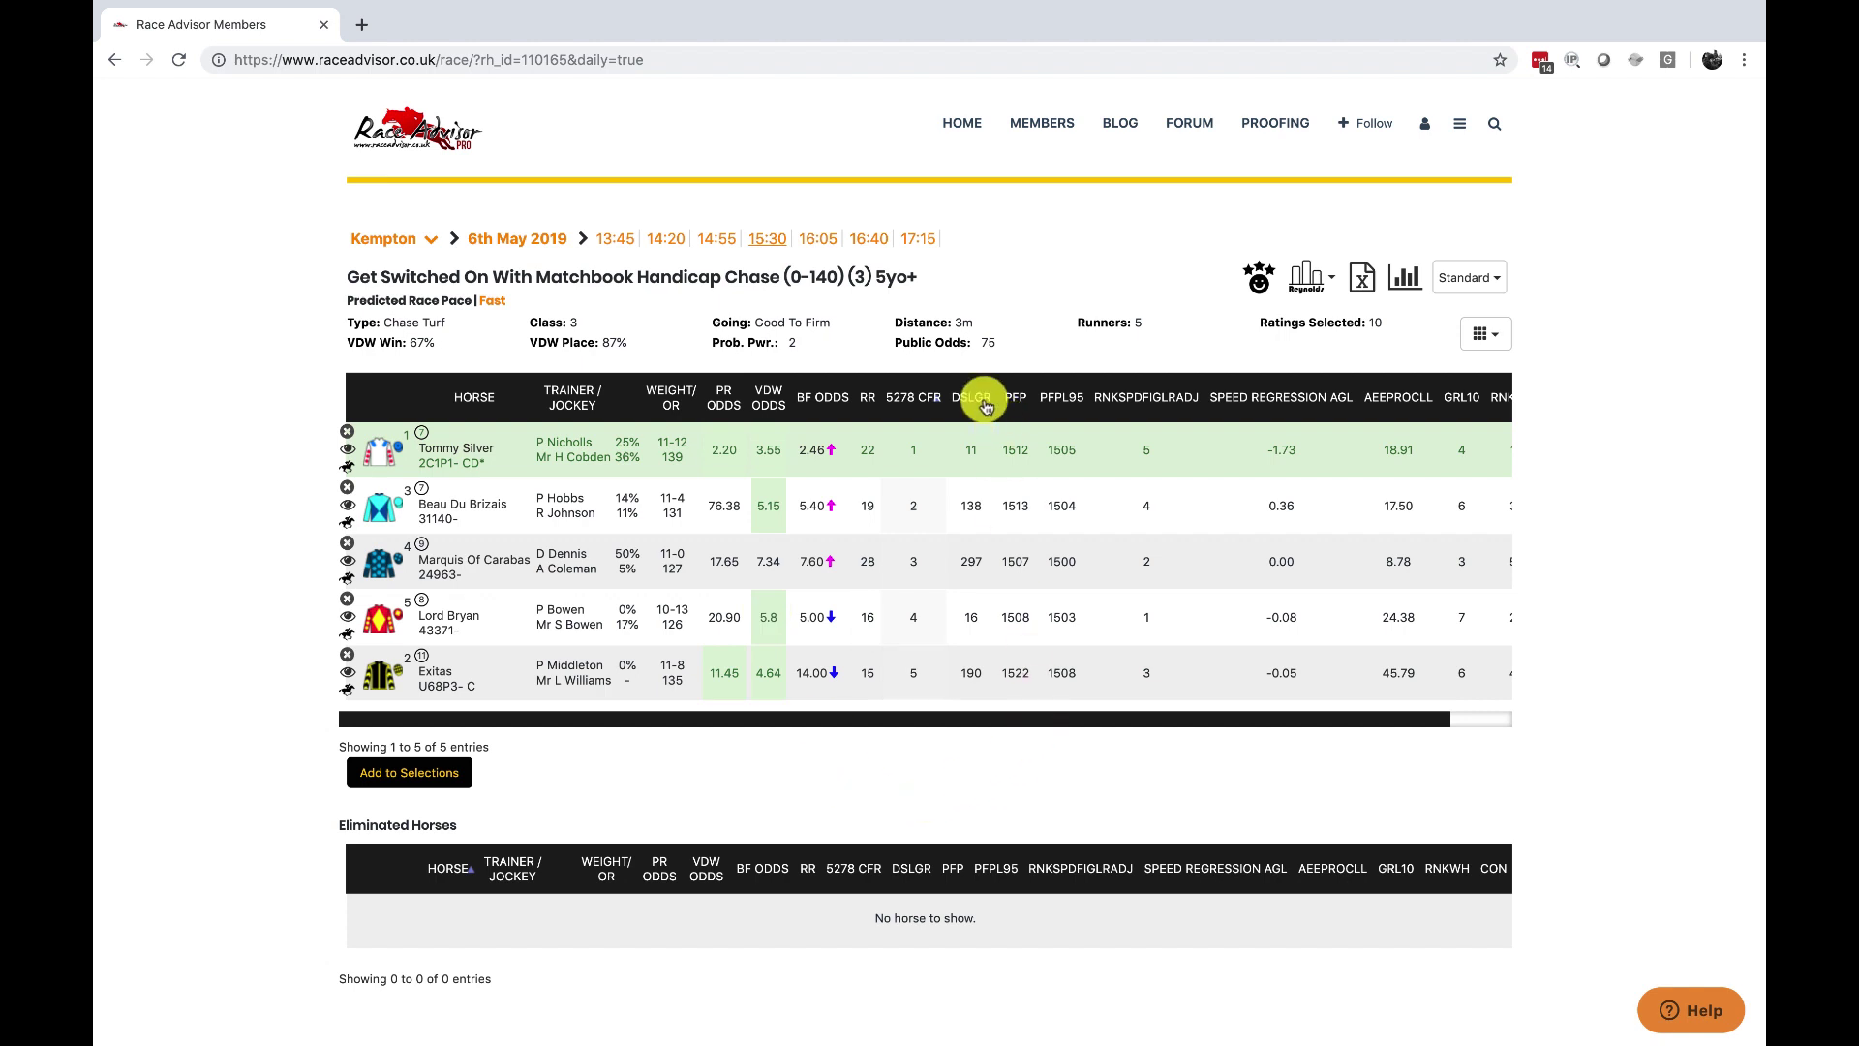
mouse_move(980, 405)
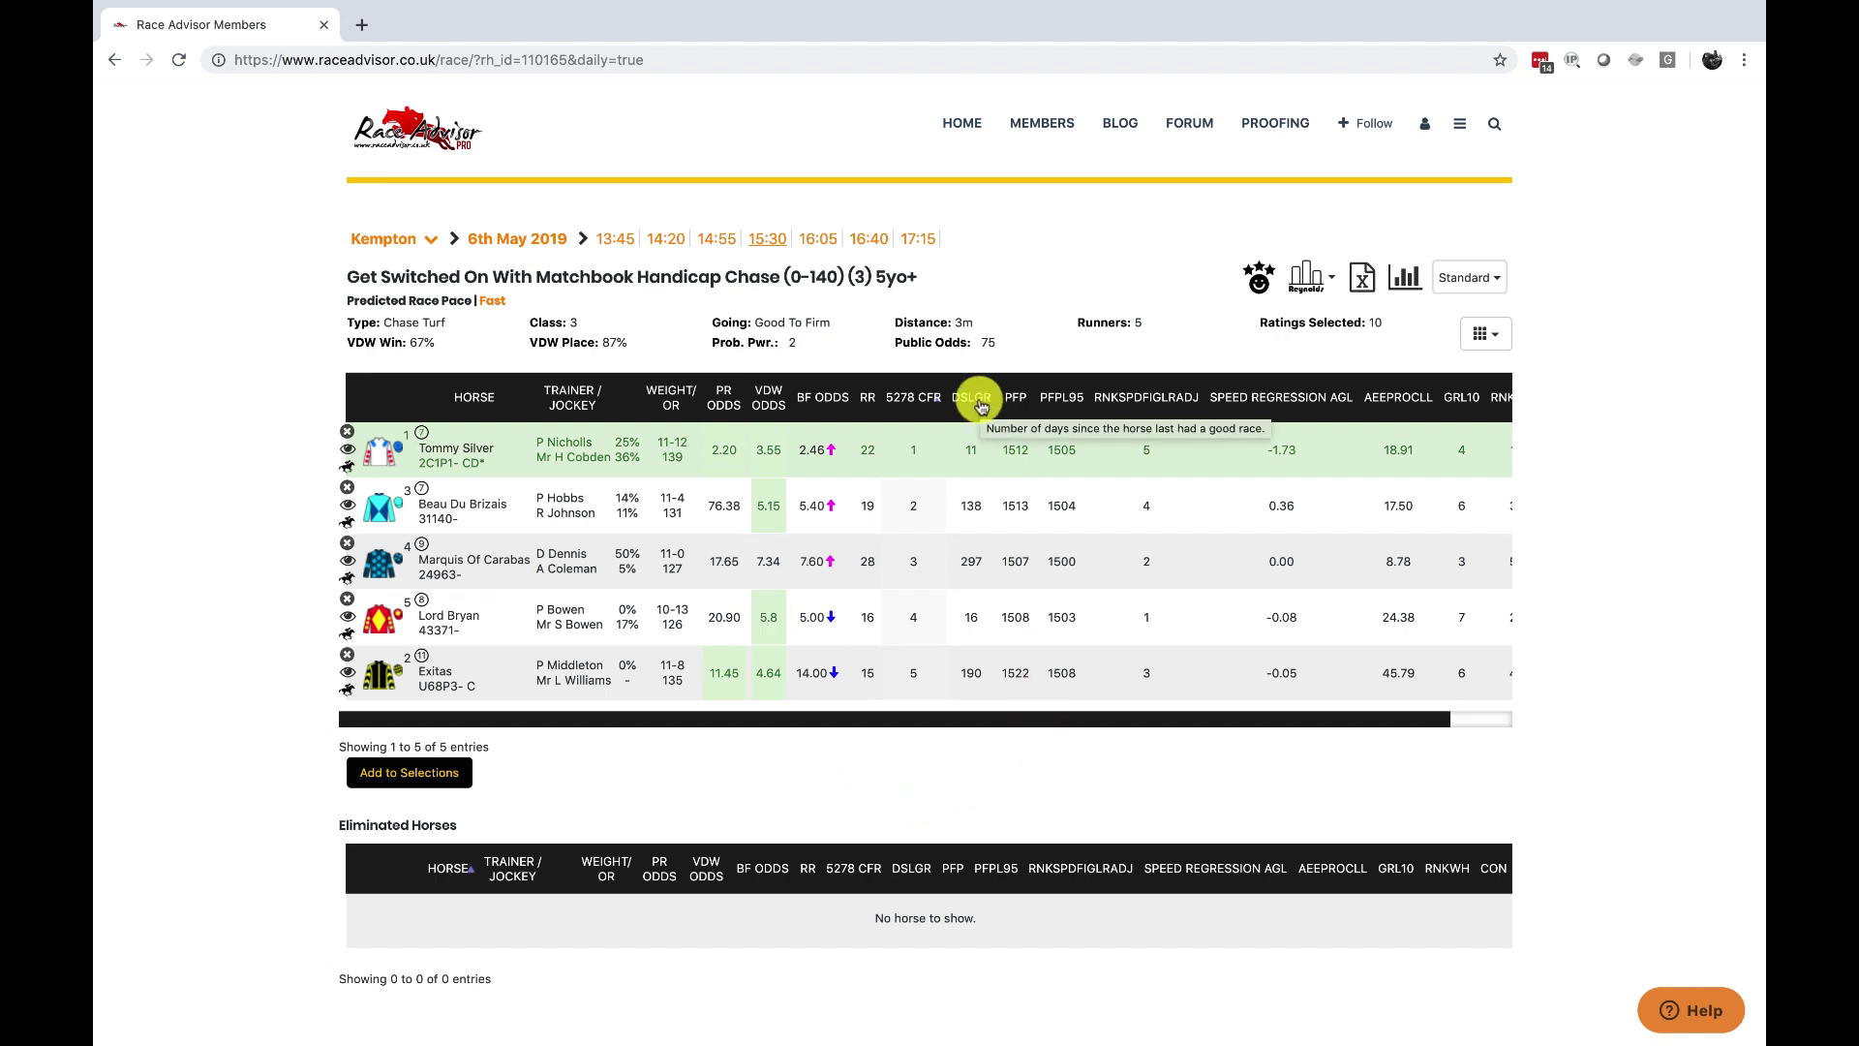
click(981, 405)
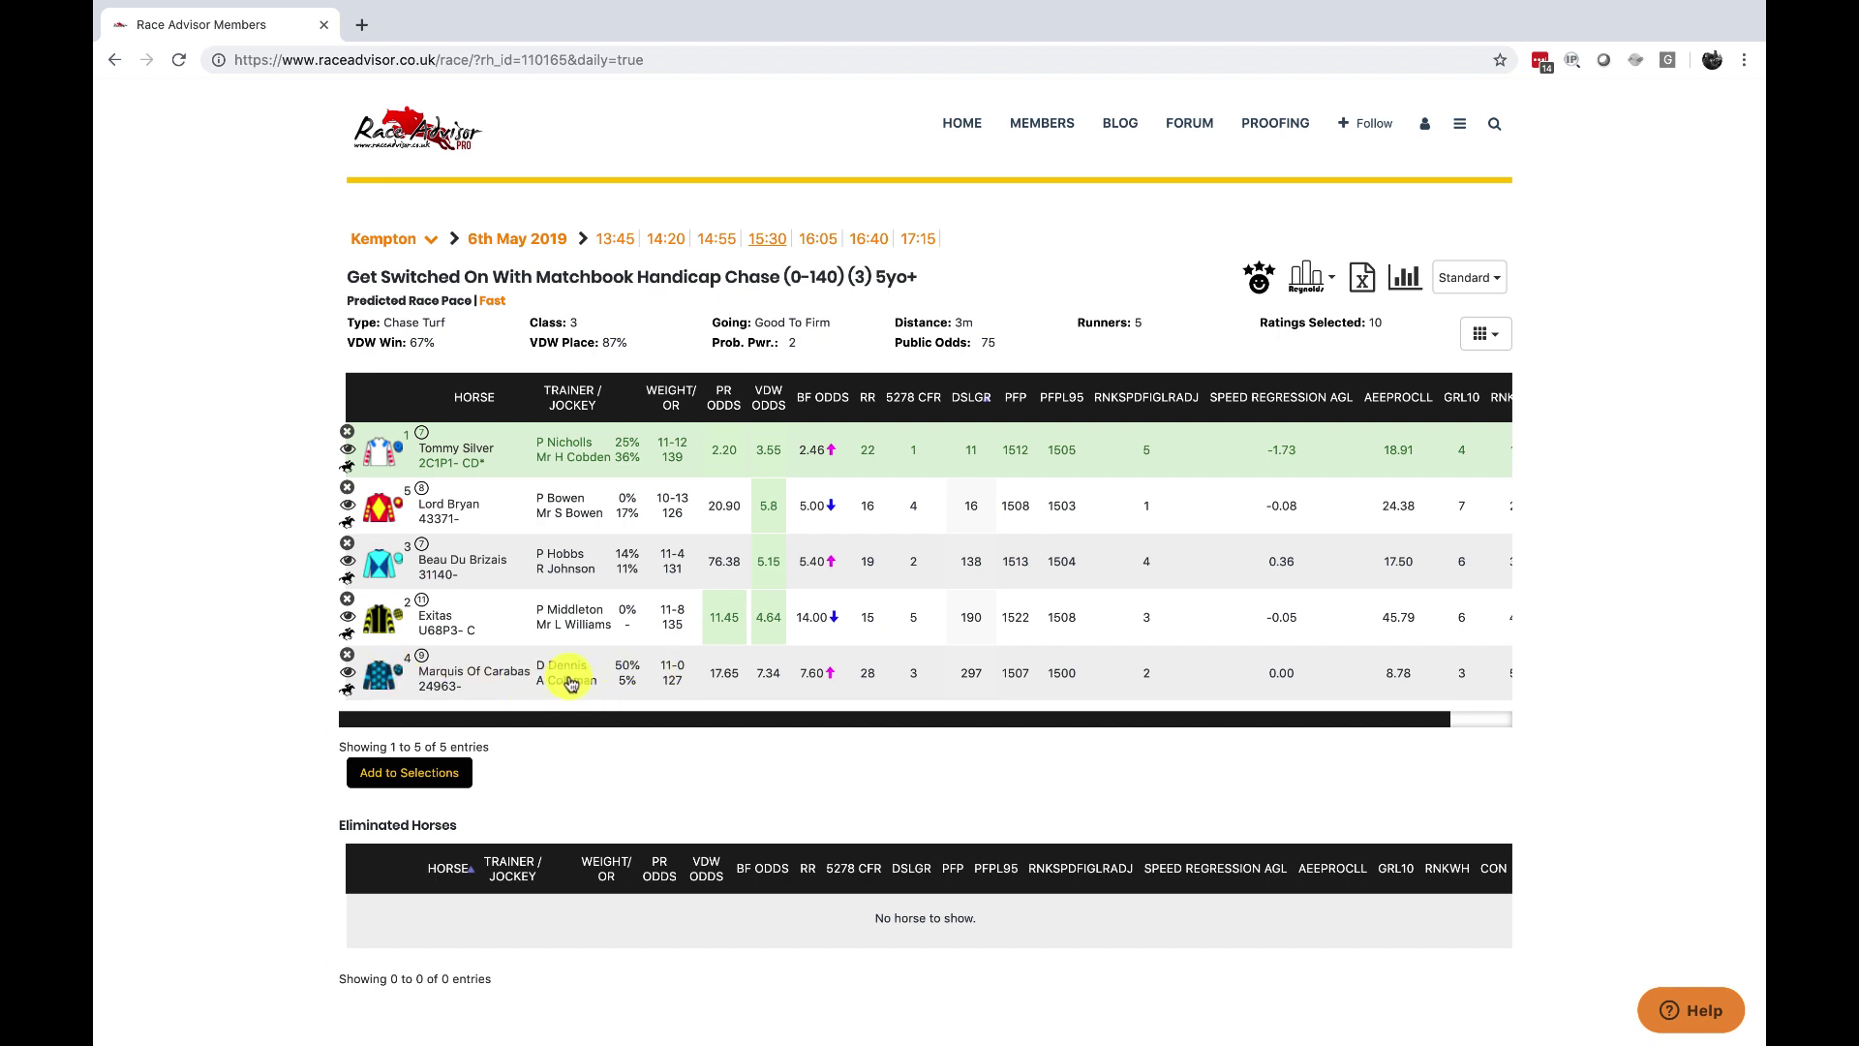
Eliminate Marquis Of Carabas, moving it into the Eliminated Horses table
click(347, 657)
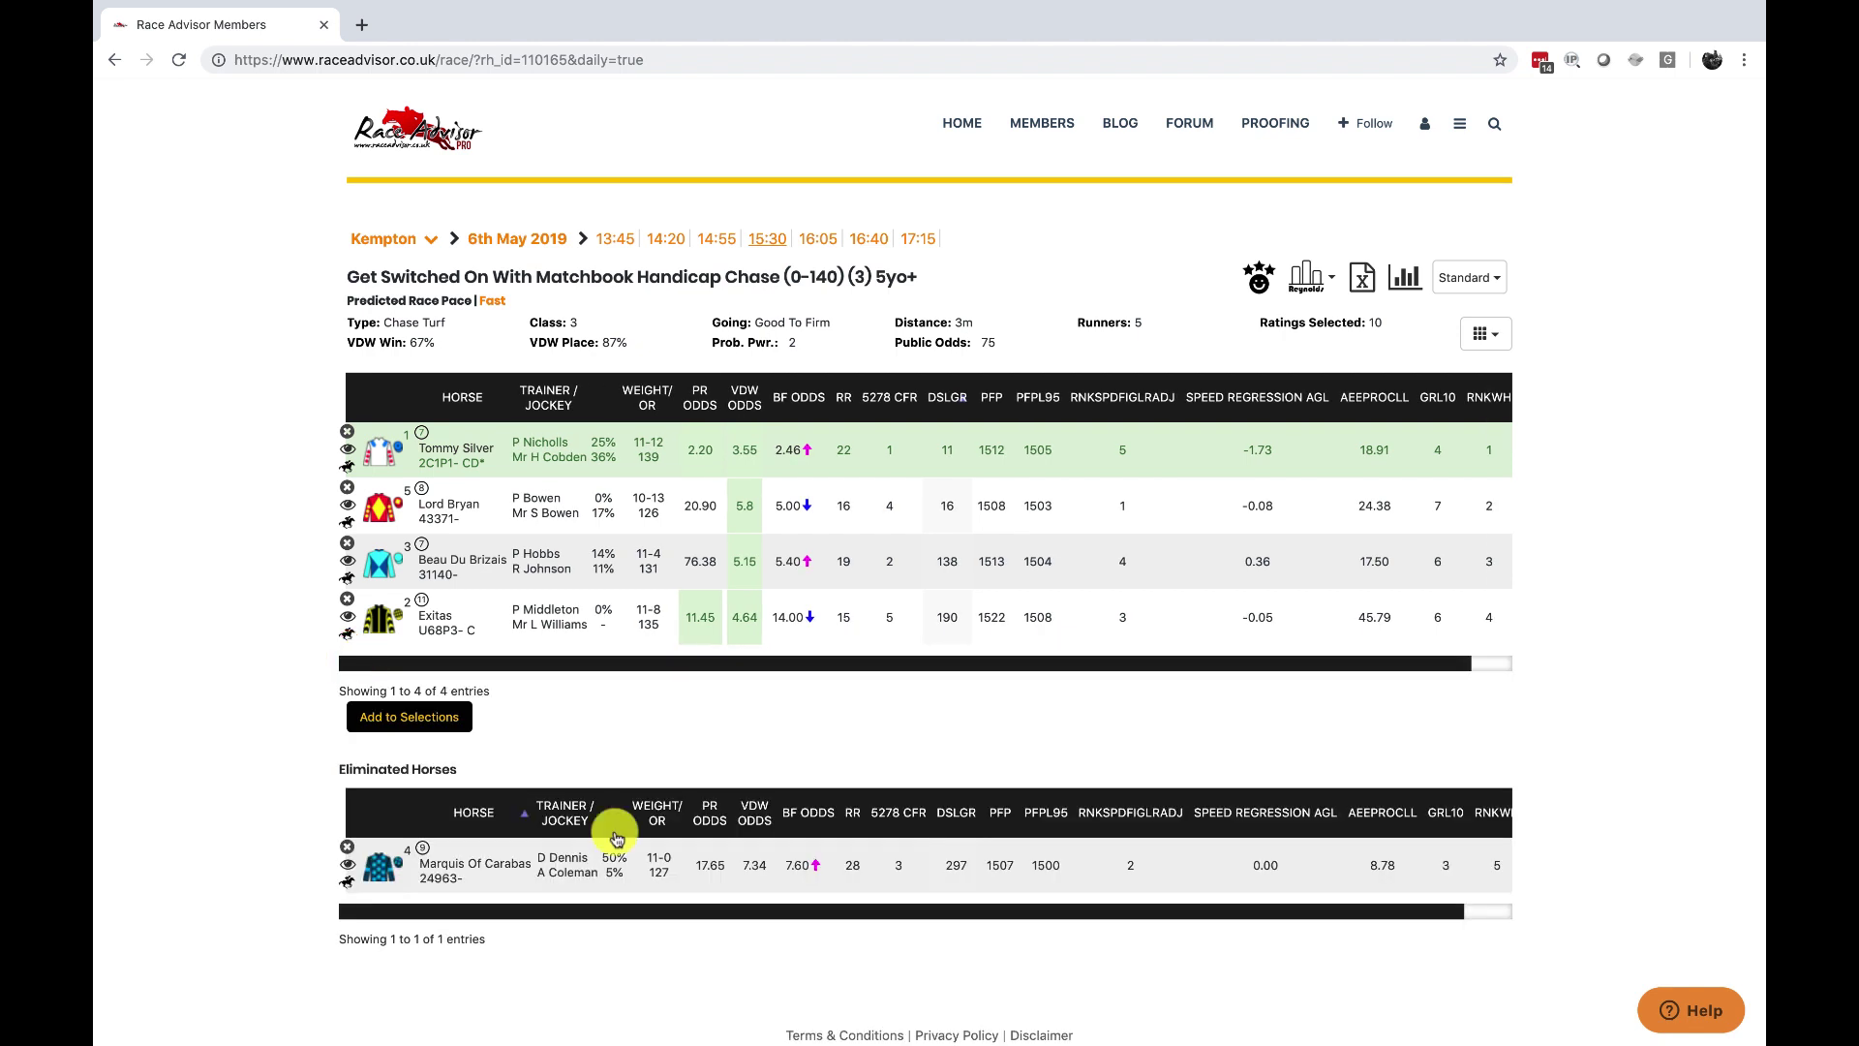
scroll(893, 724, up, 1)
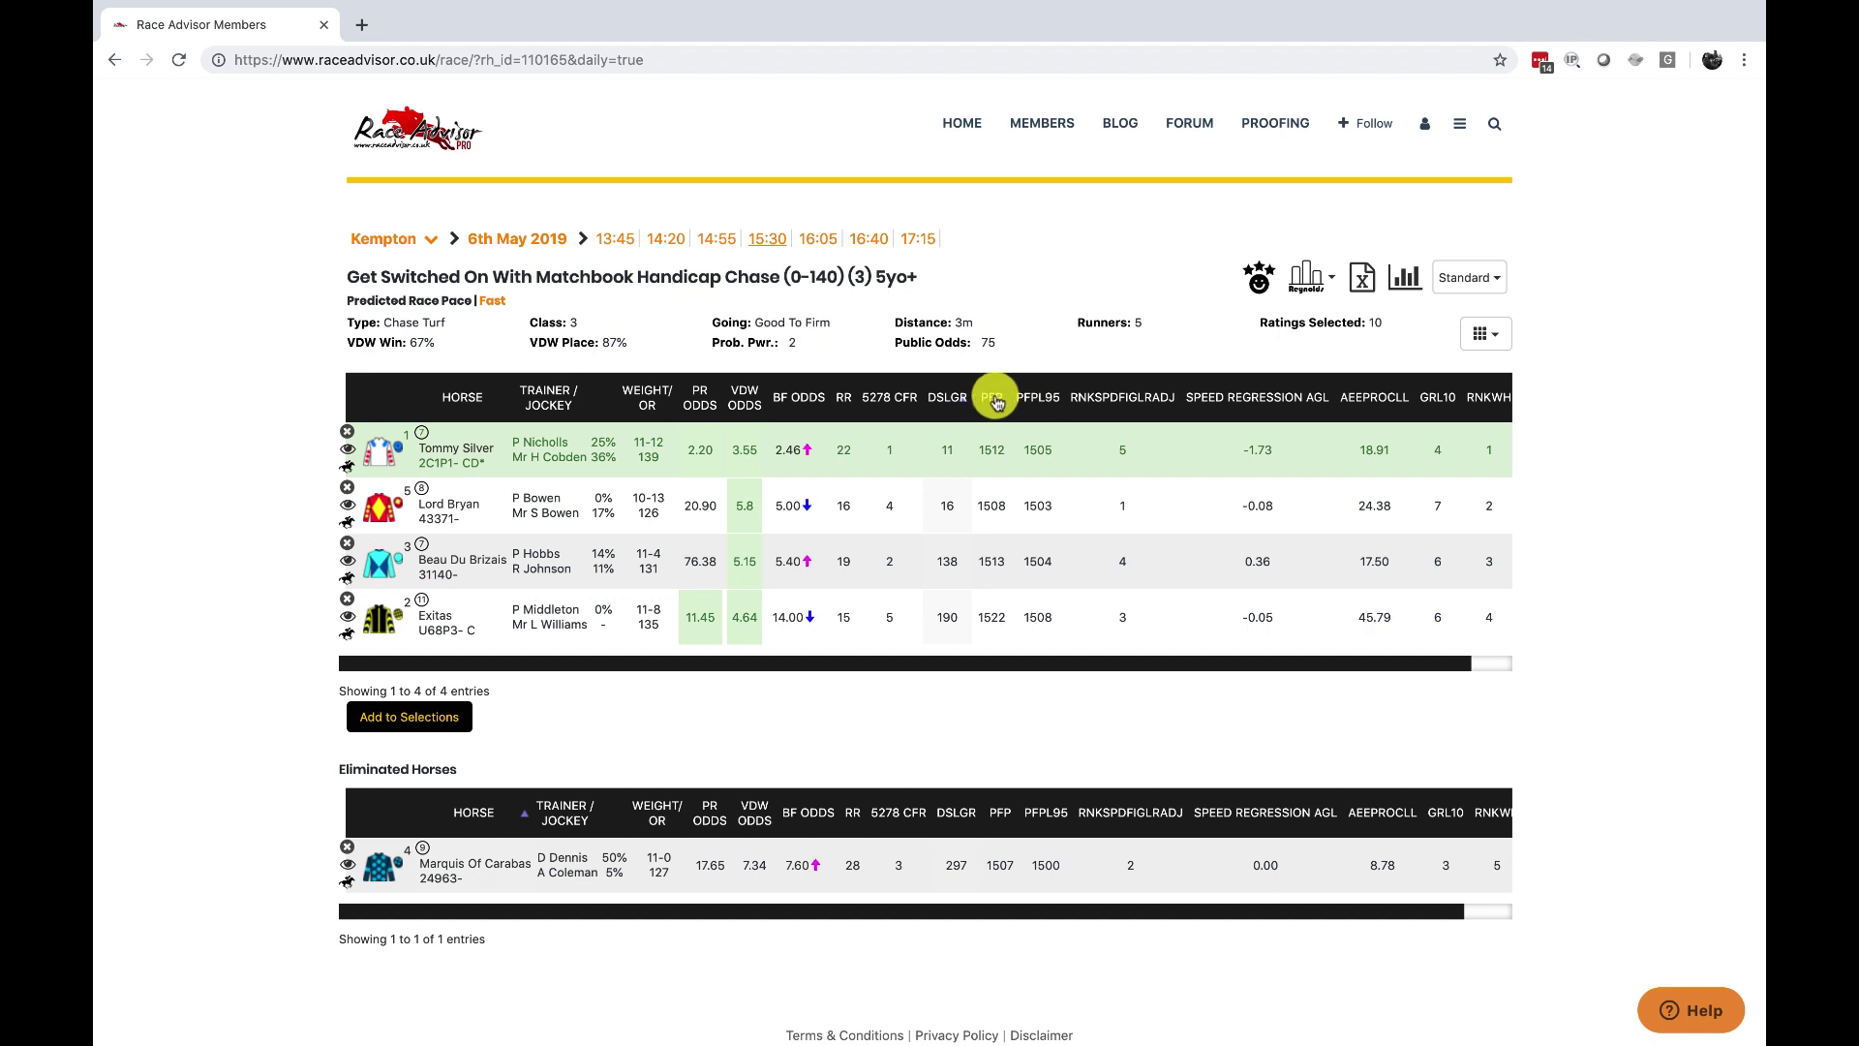
mouse_move(1049, 402)
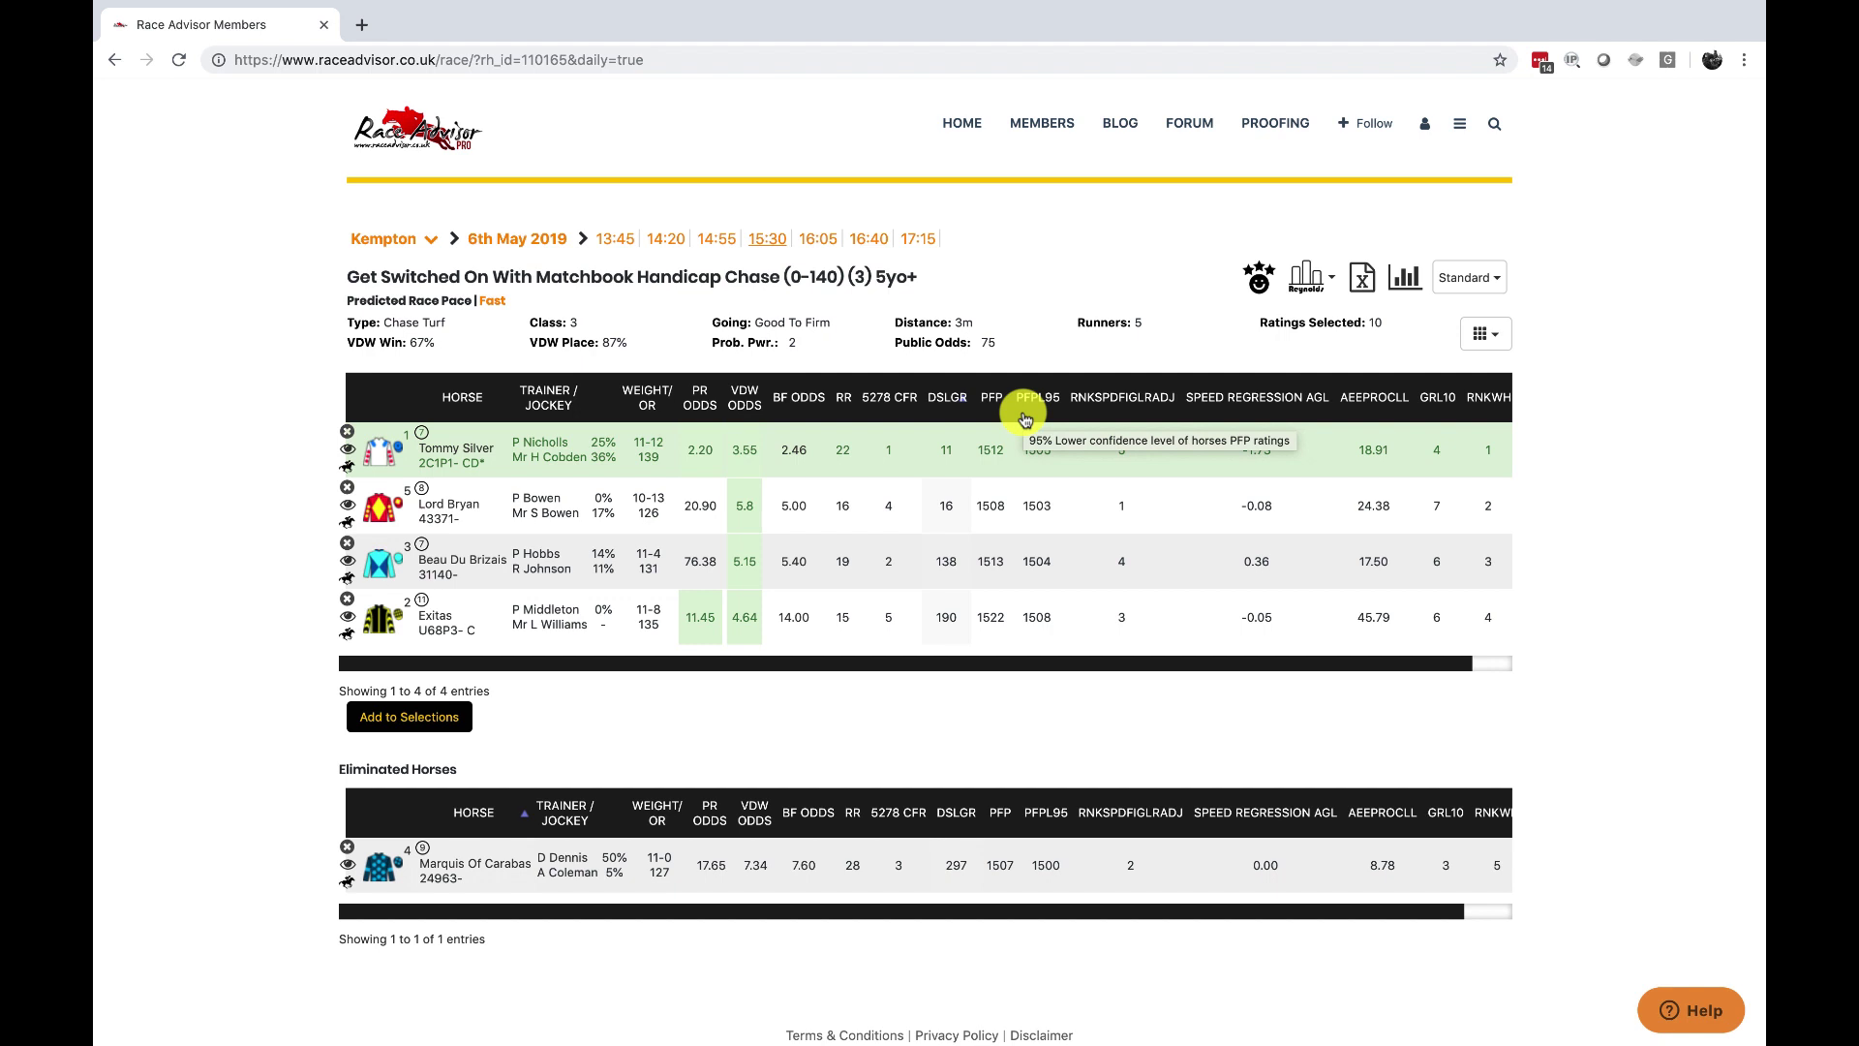
Sort the four remaining runners by PFPL95 ascending, from 1503 to 1508
click(1031, 402)
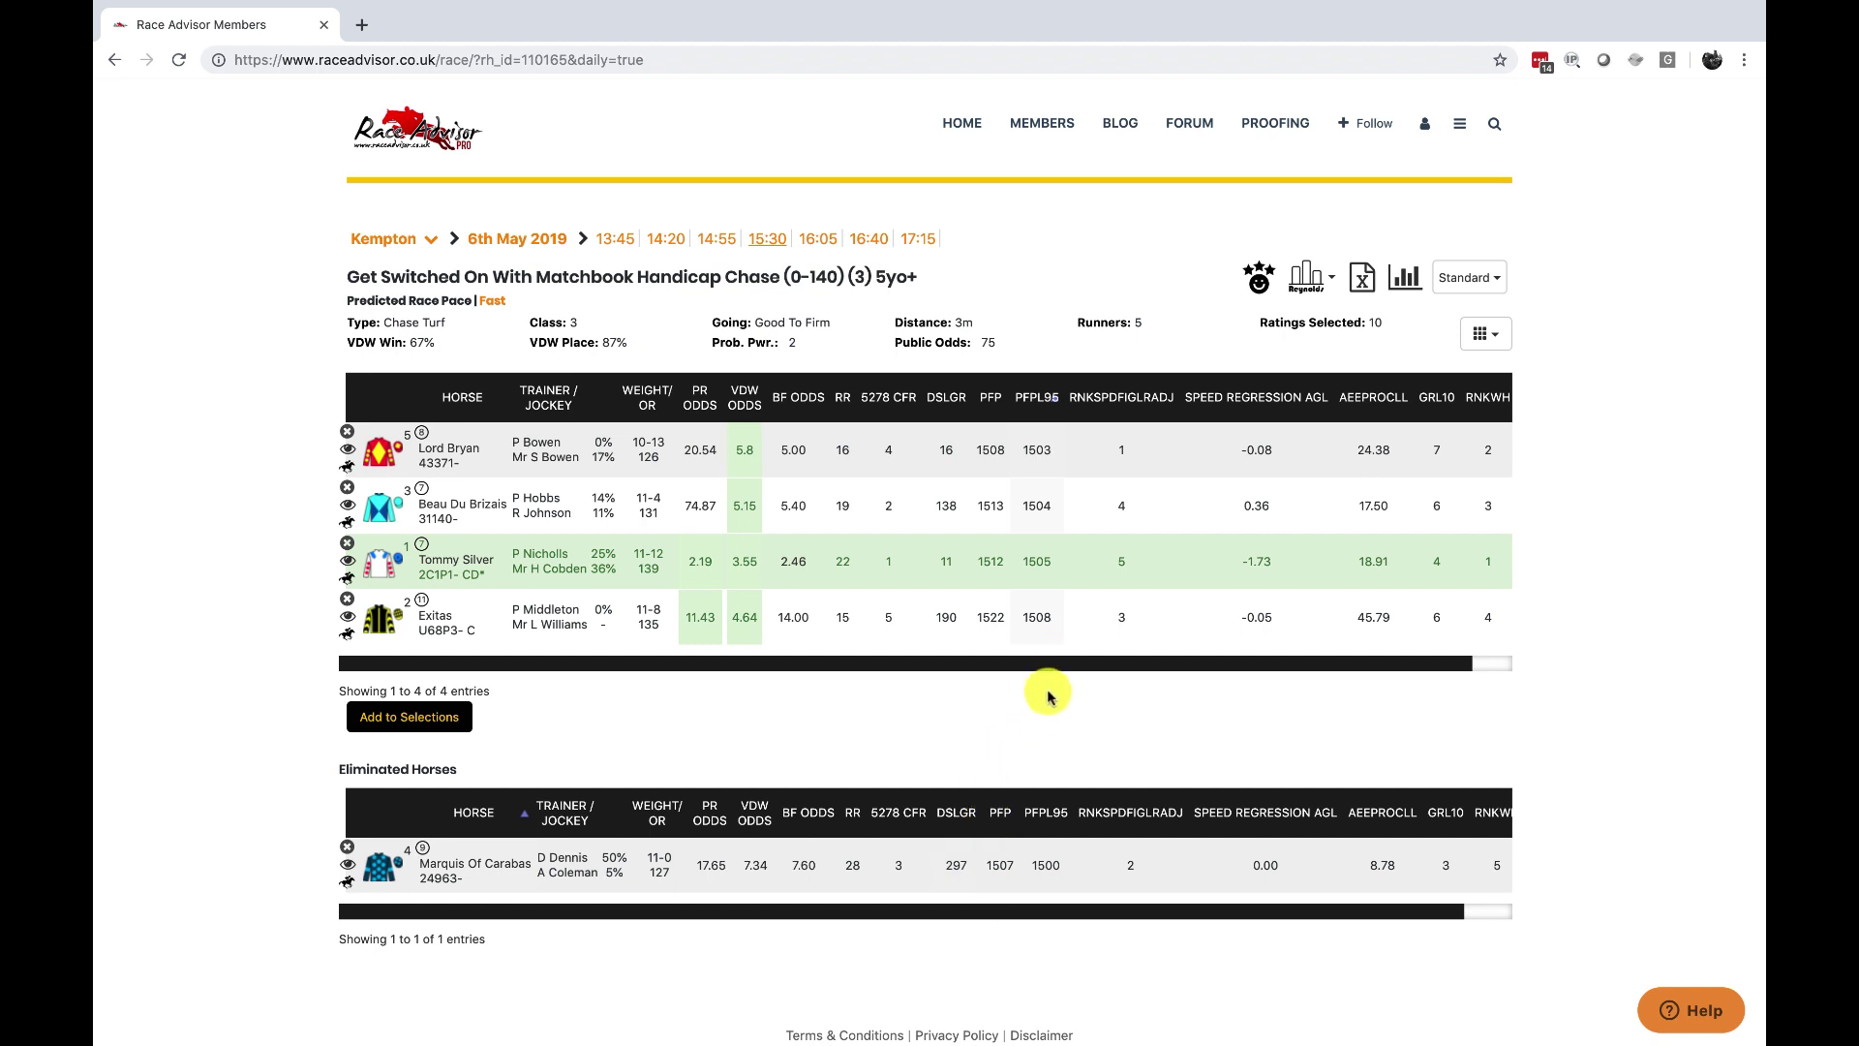
Sort the runners by RNKSPDFIGLRADJ ascending, from Lord Bryan at 1 to Tommy Silver at 5
click(1122, 398)
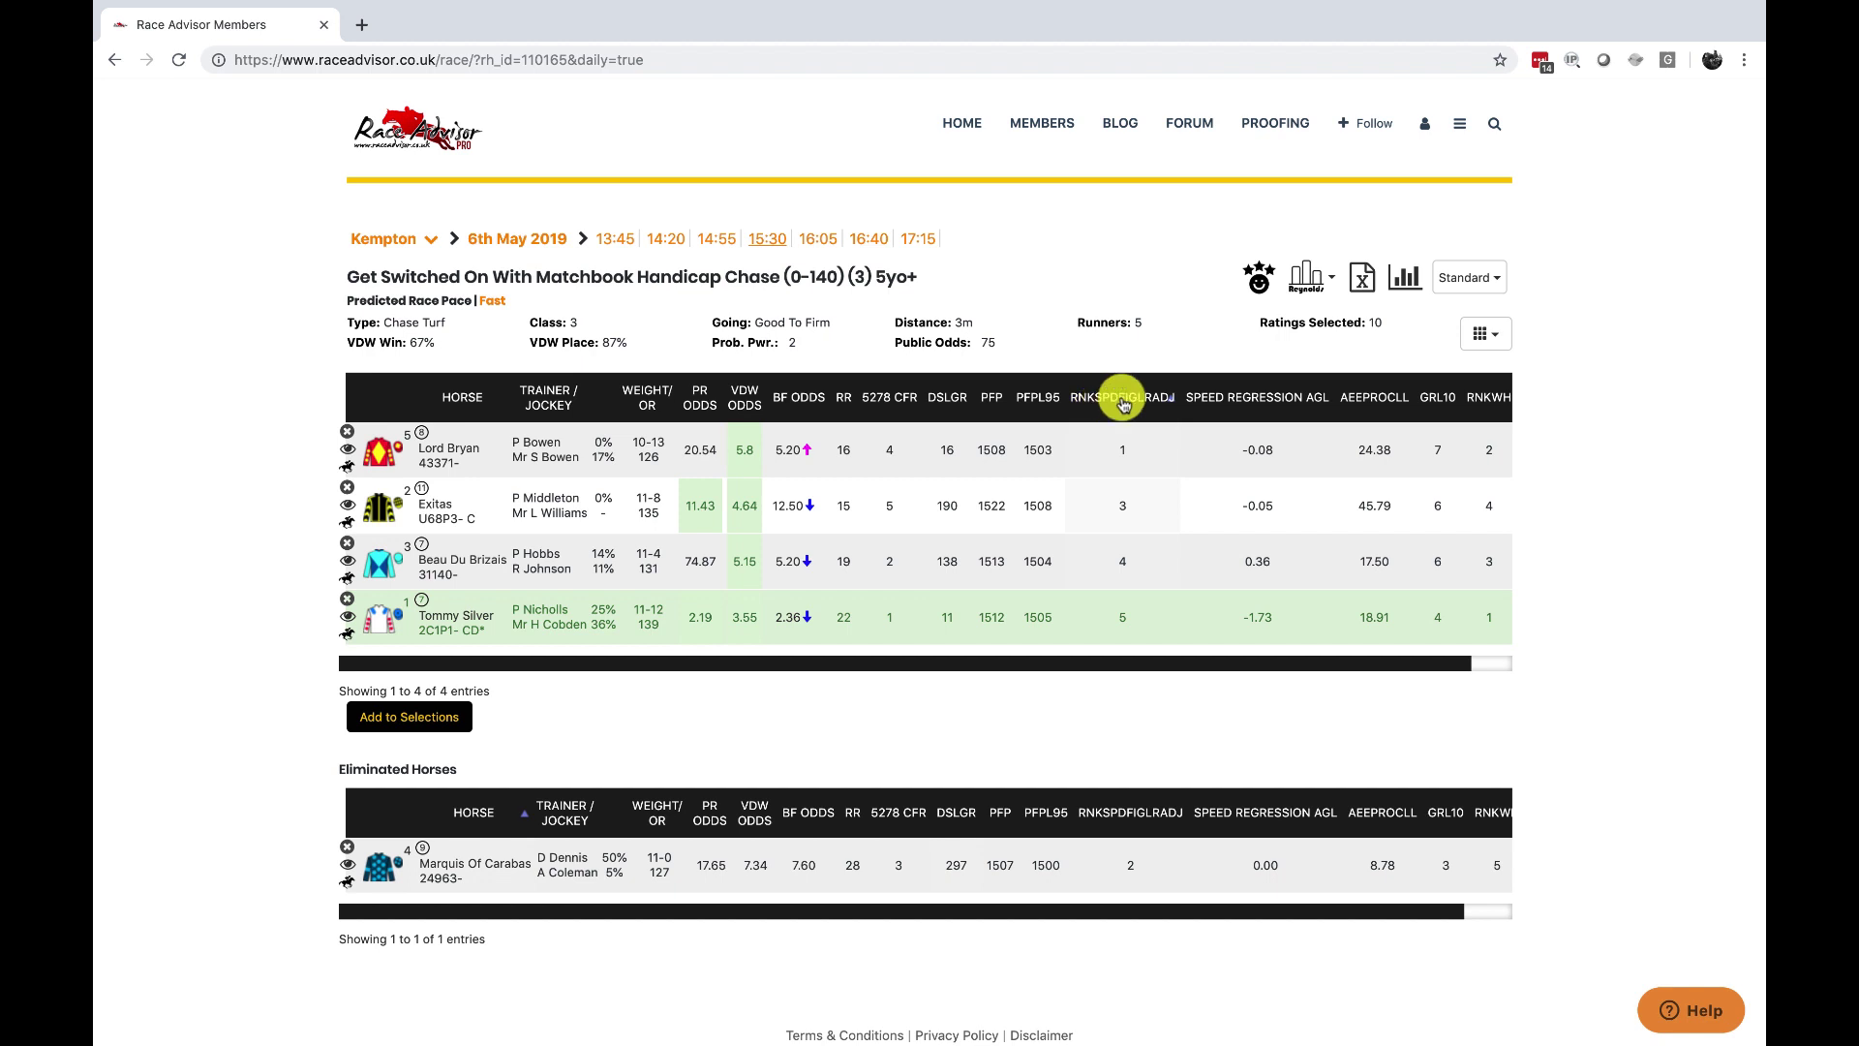
mouse_move(1133, 402)
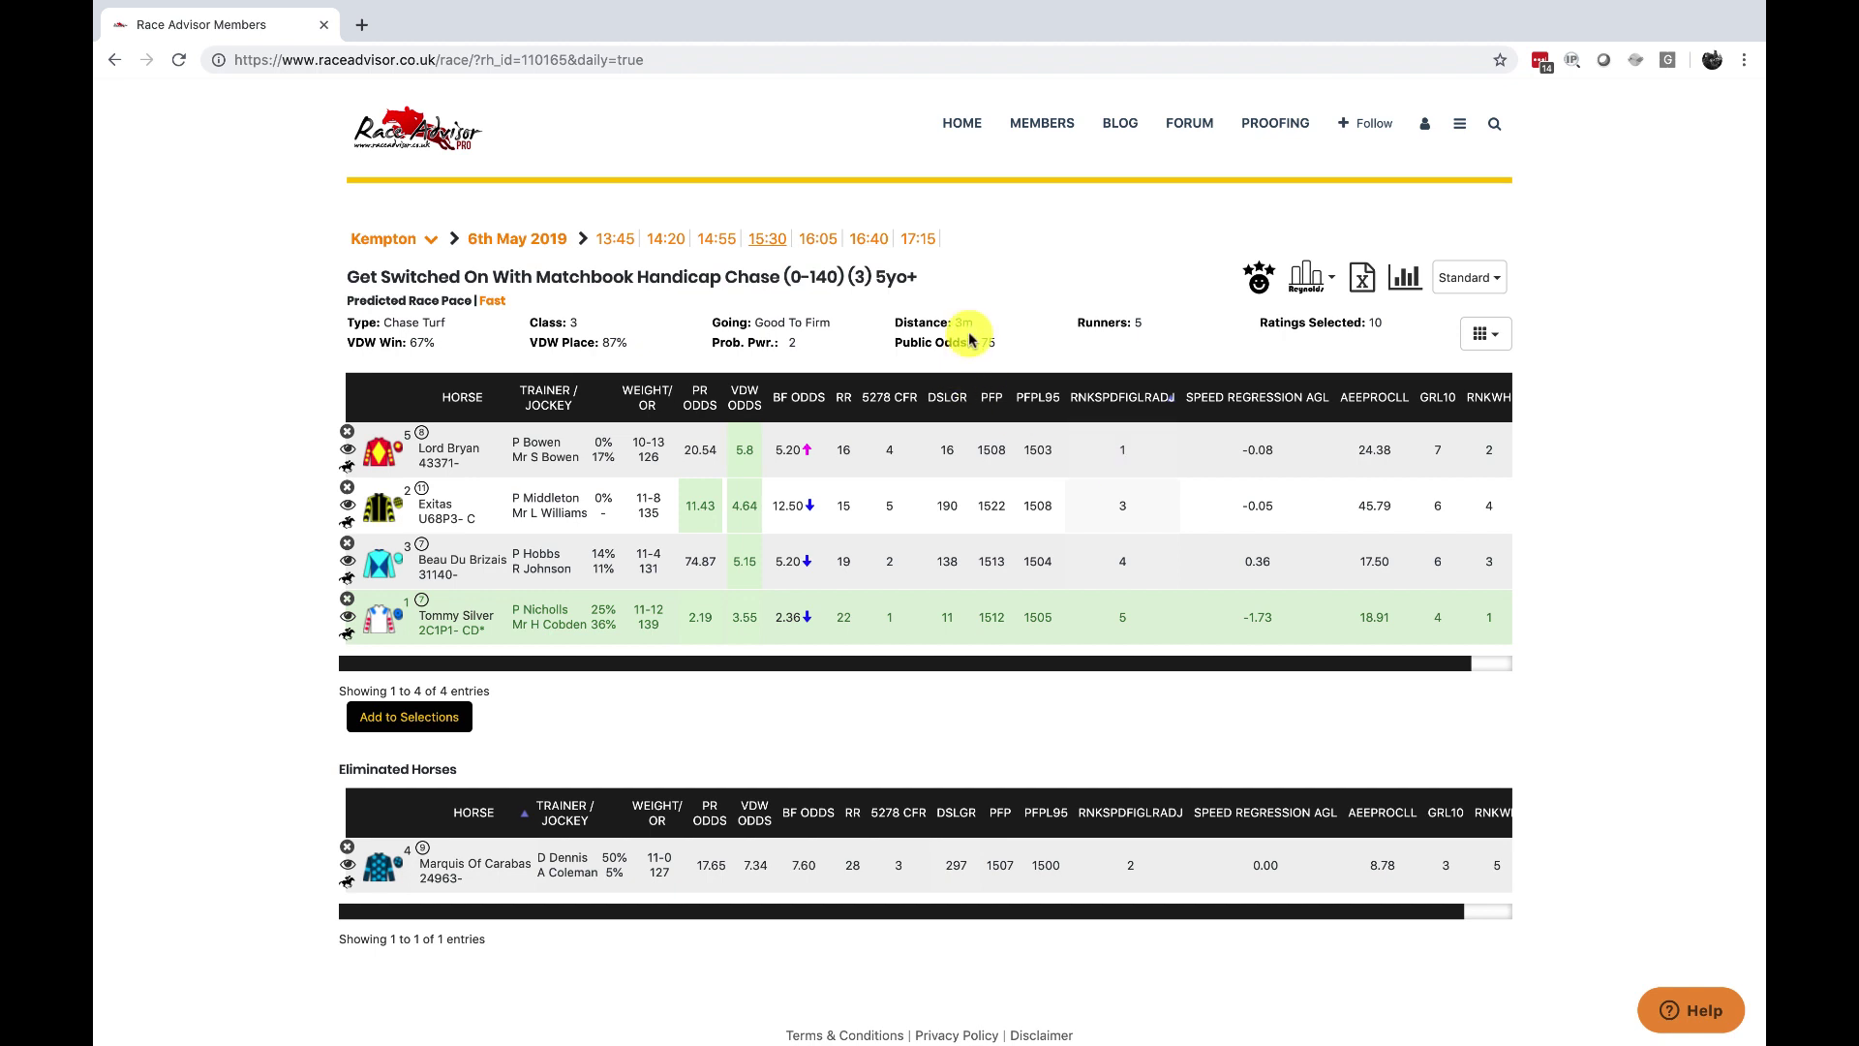
drag(978, 323, 892, 325)
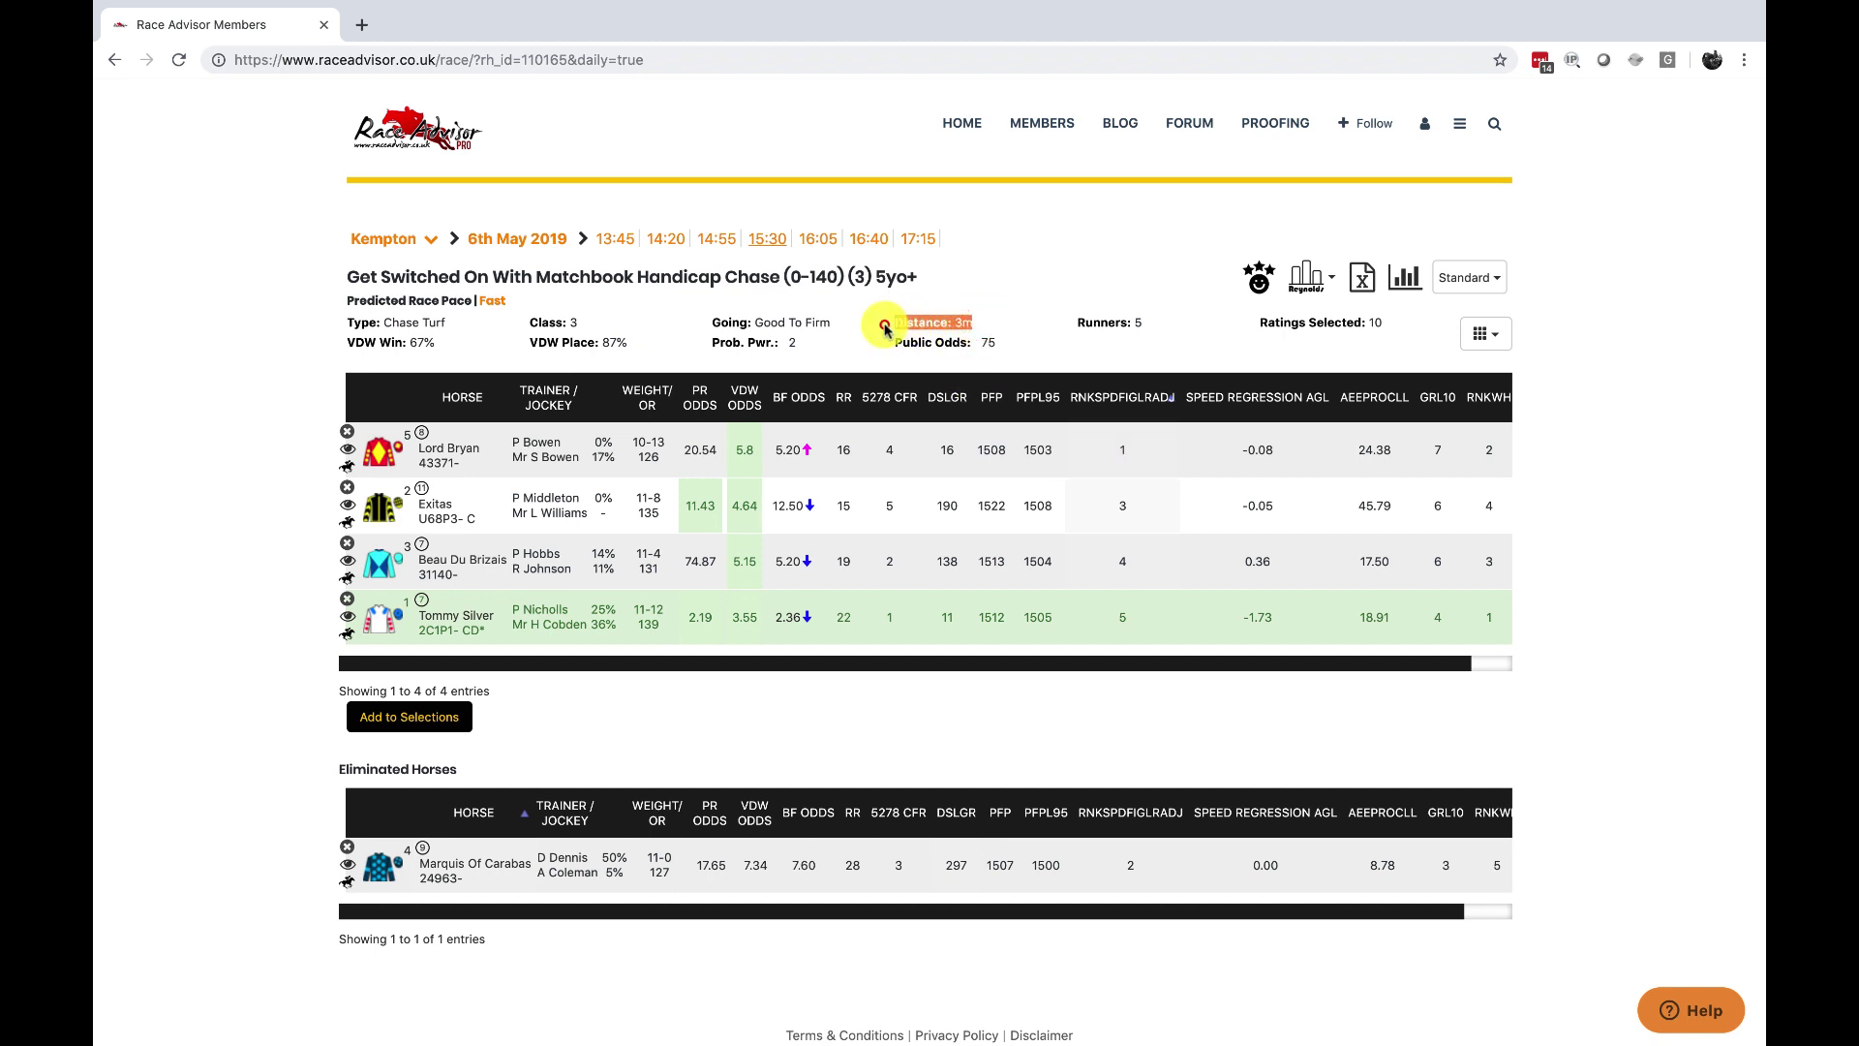
click(954, 330)
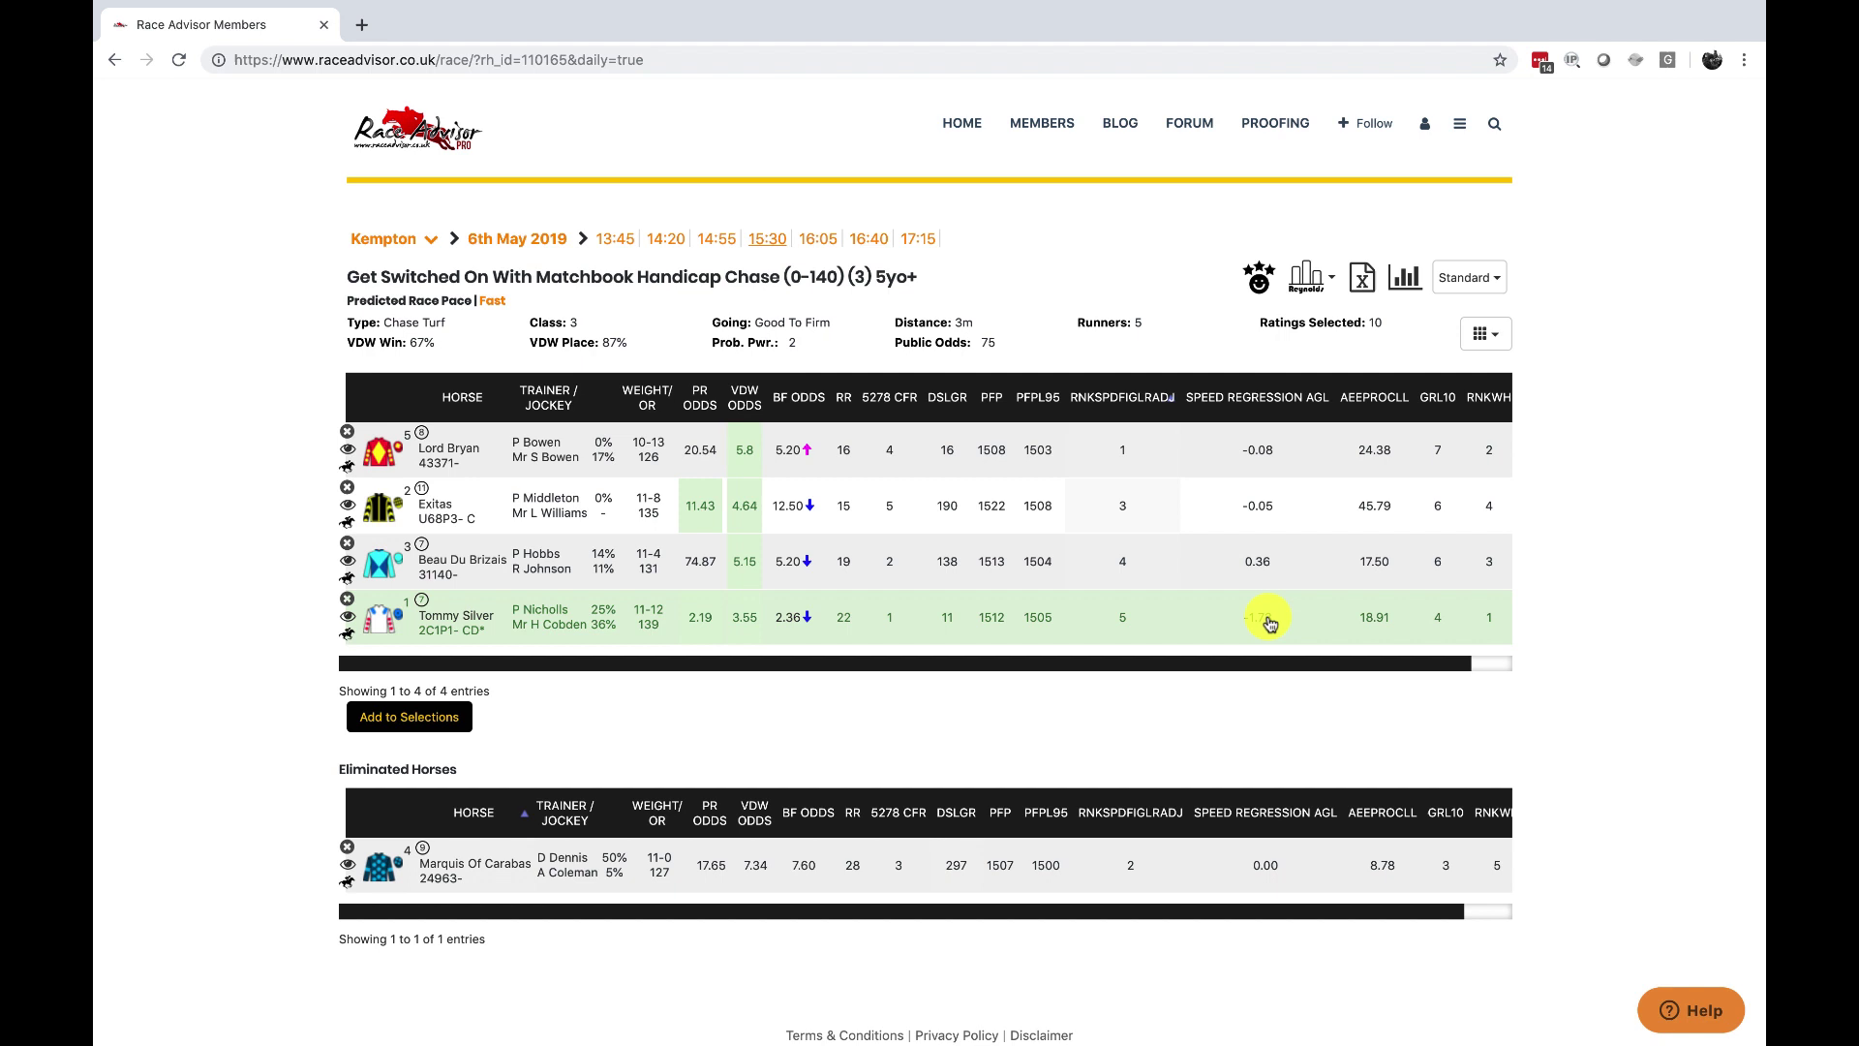
Sort the runners by Speed Regression AGL descending, from Beau Du Brizais at 0.36 to Tommy Silver at -1.73
click(1270, 399)
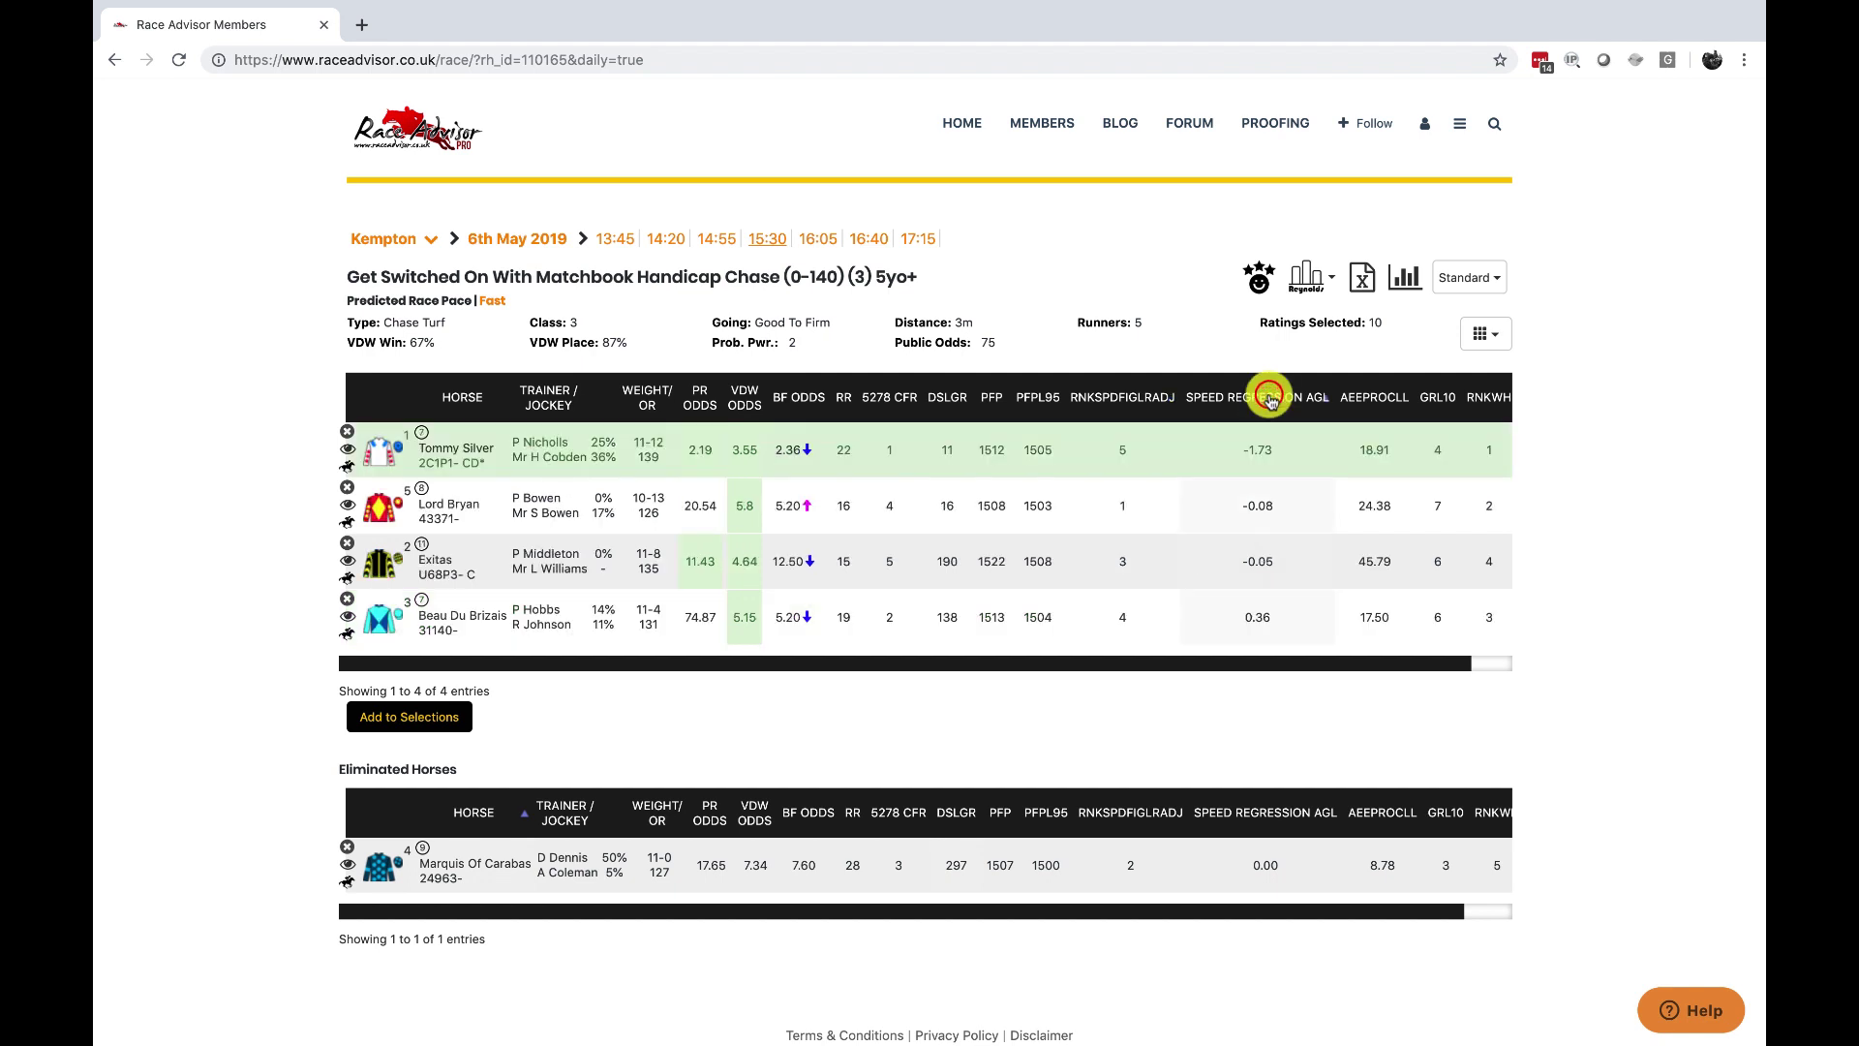
click(1271, 399)
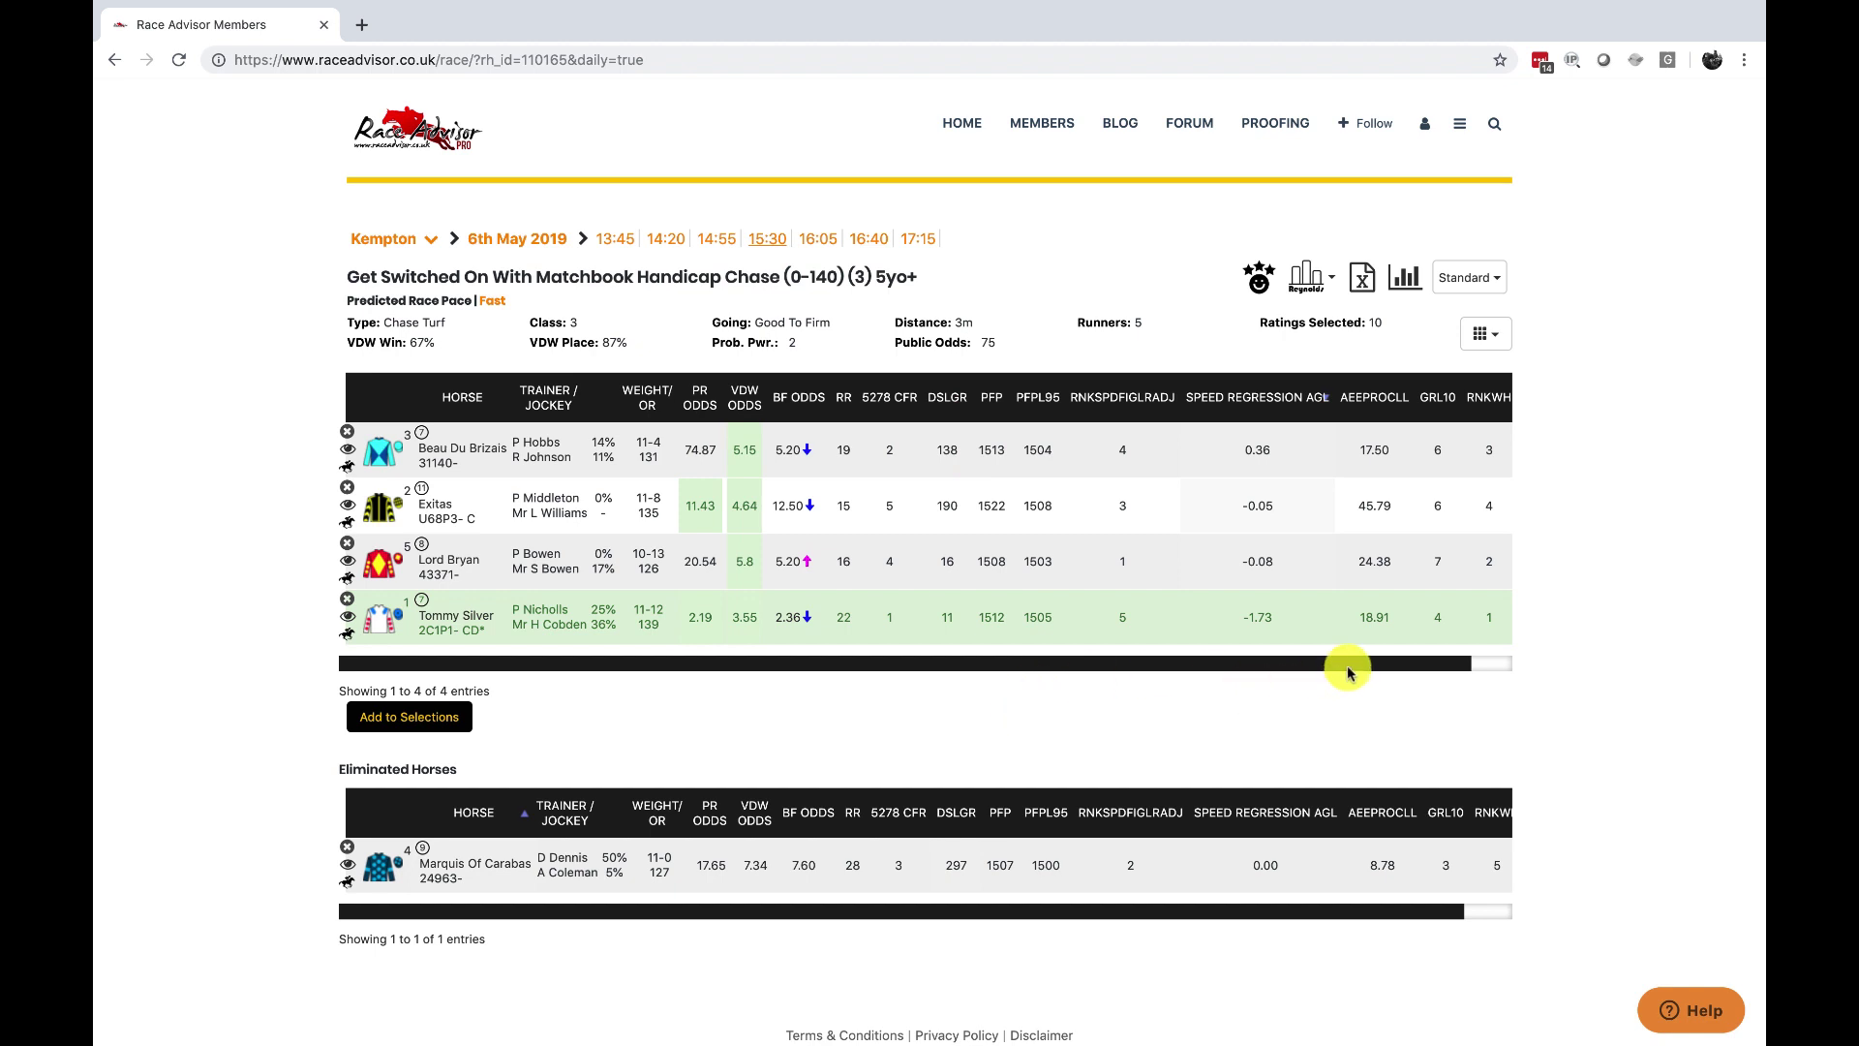
Scroll the table fully right and sort by AEEPROCLL descending, from Exitas at 45.79 to Beau Du Brizais at 17.50
drag(1346, 665, 1399, 666)
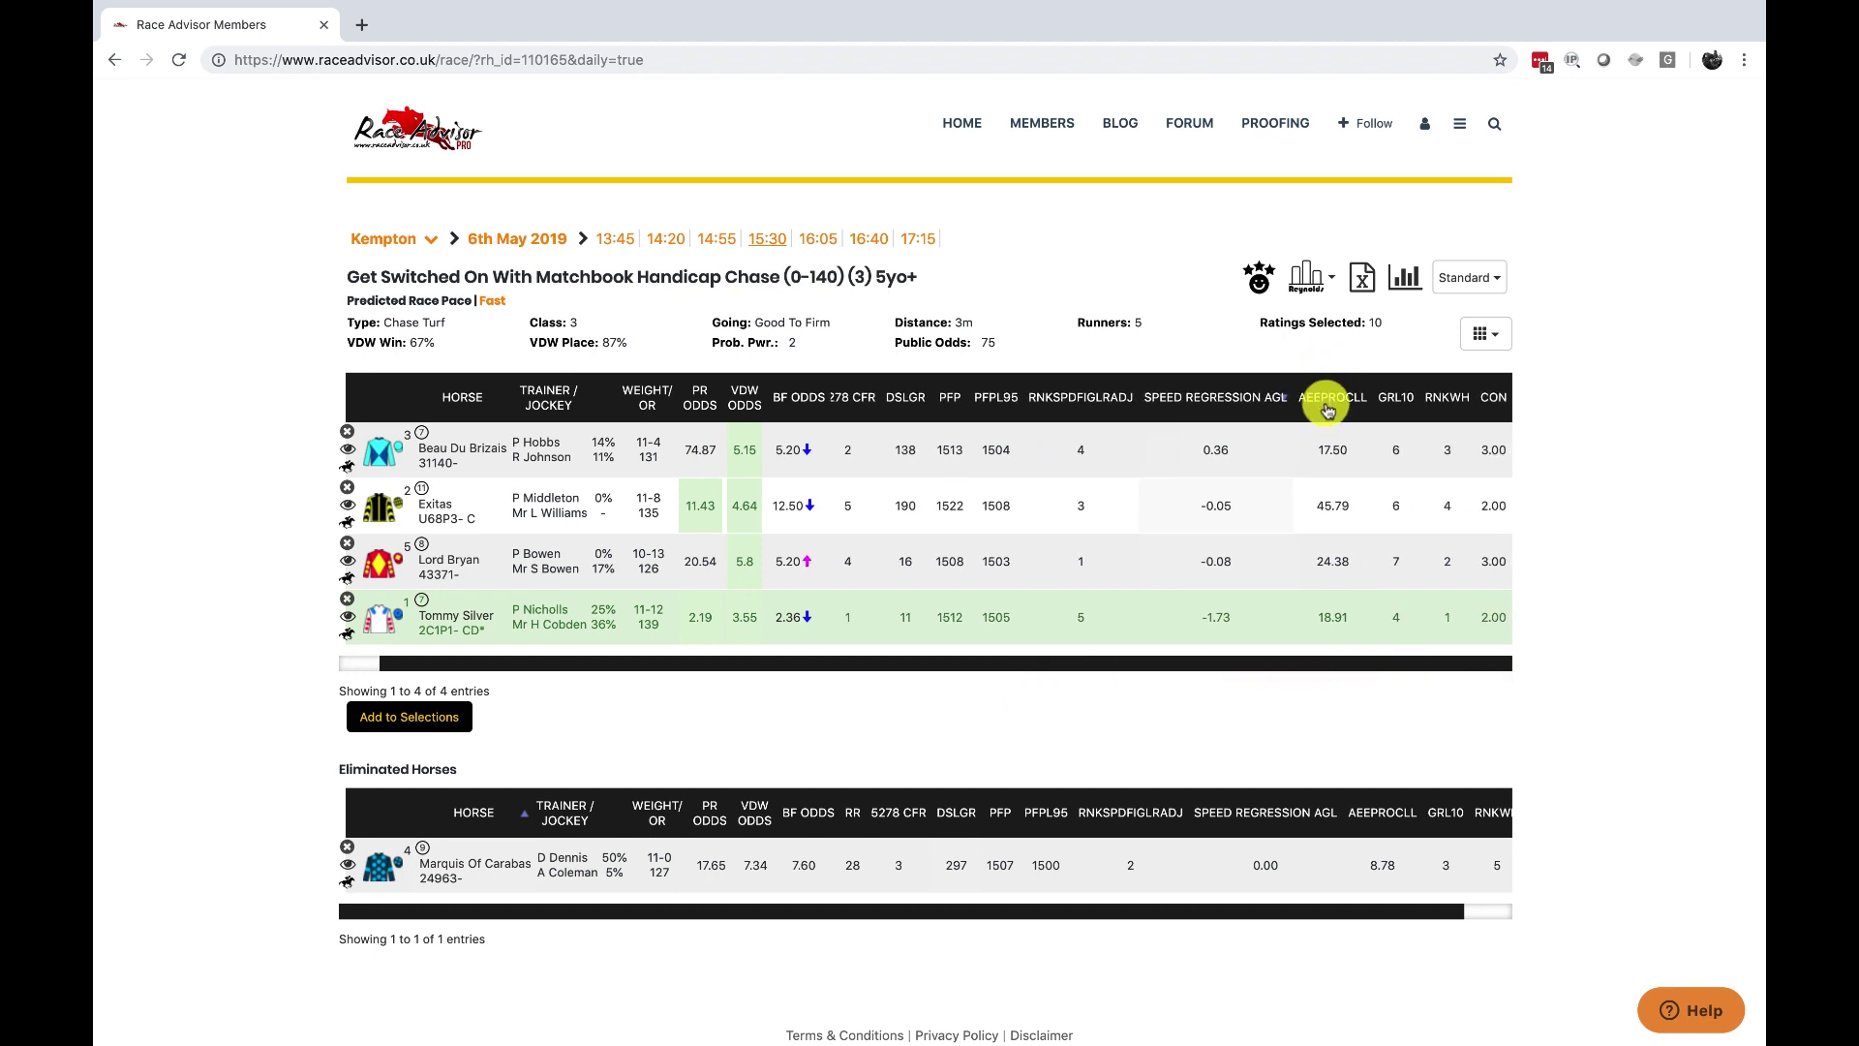
mouse_move(1329, 406)
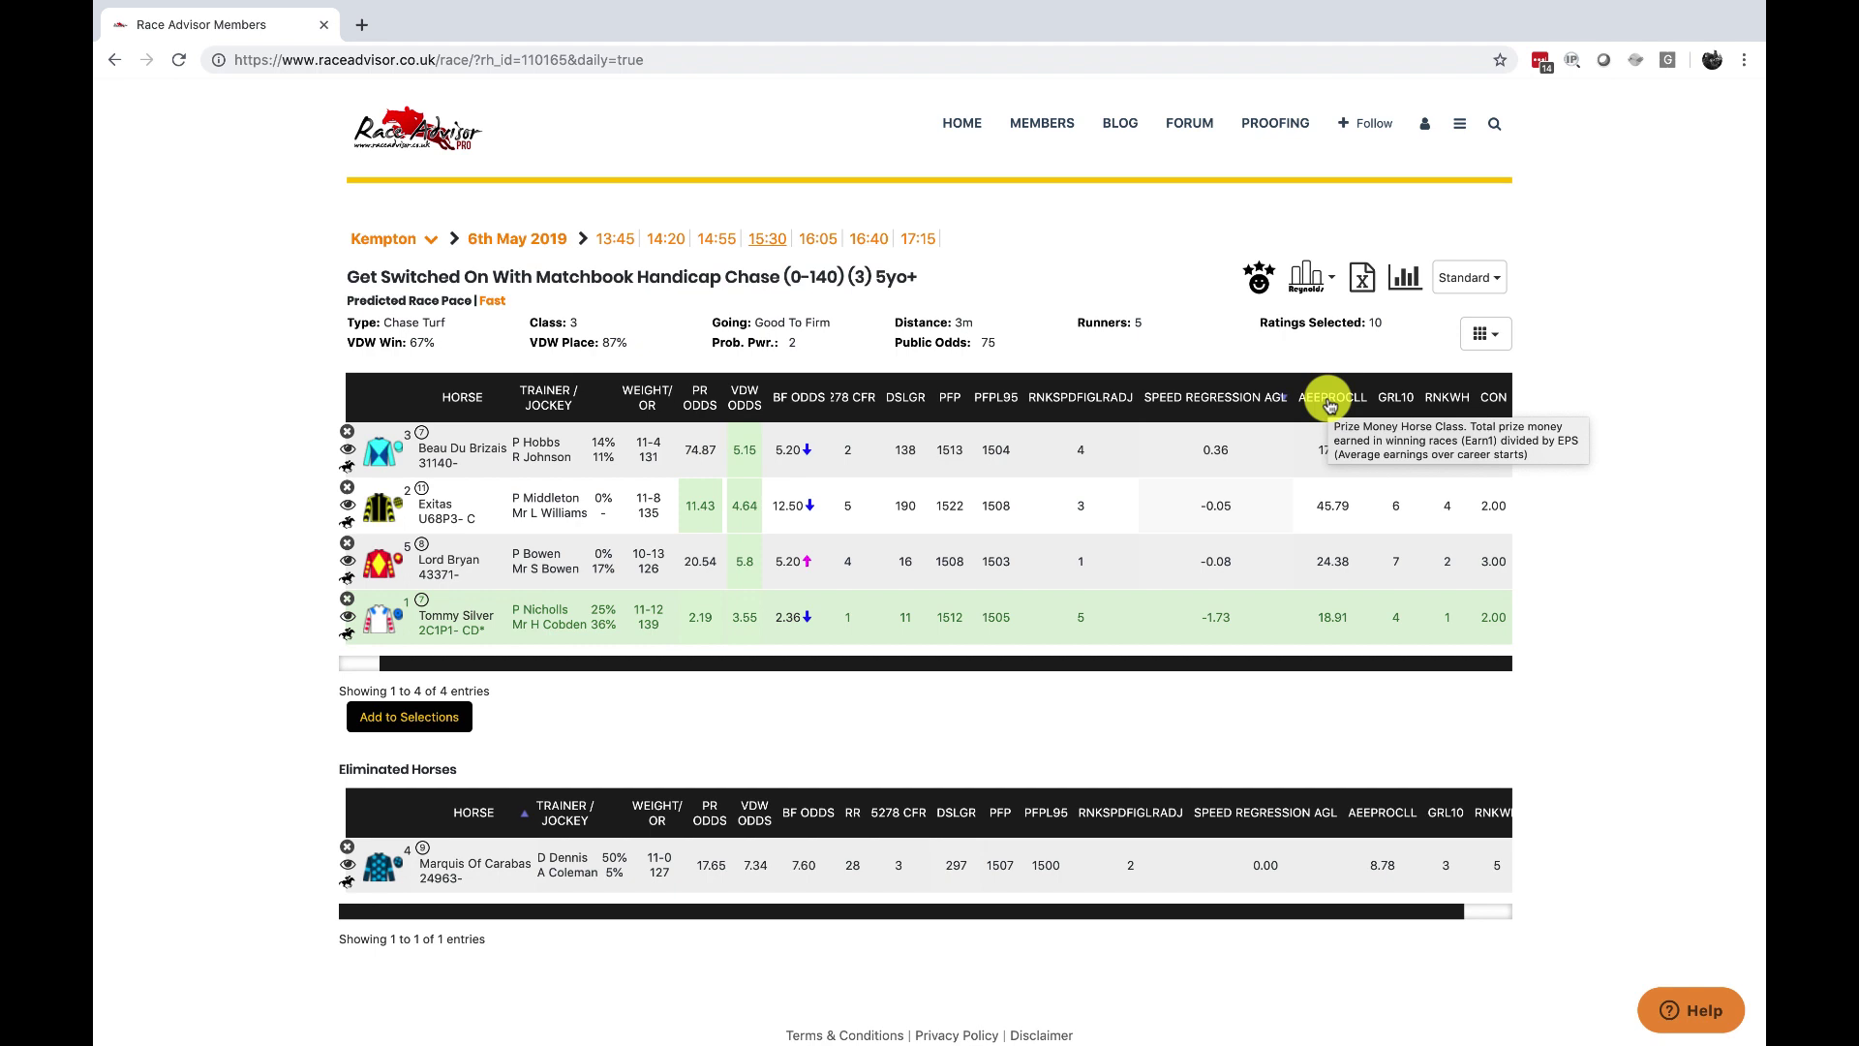
click(1337, 403)
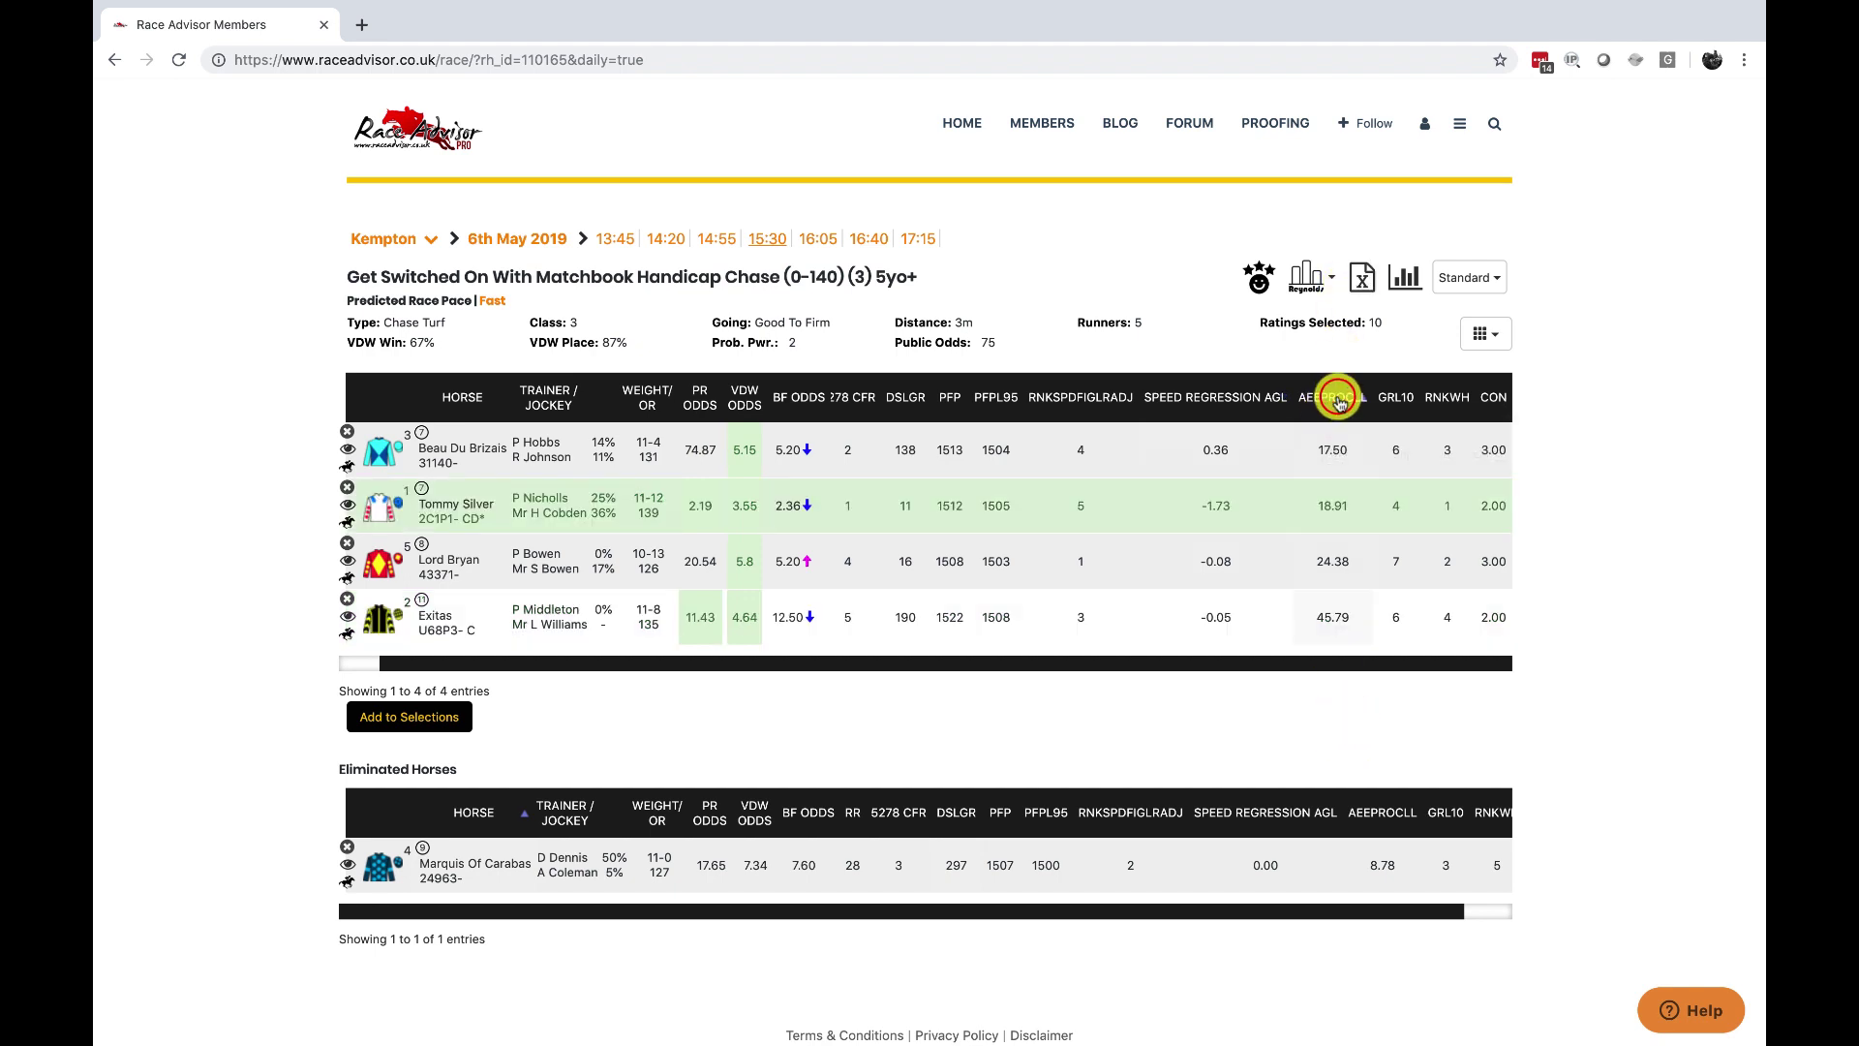
click(1337, 403)
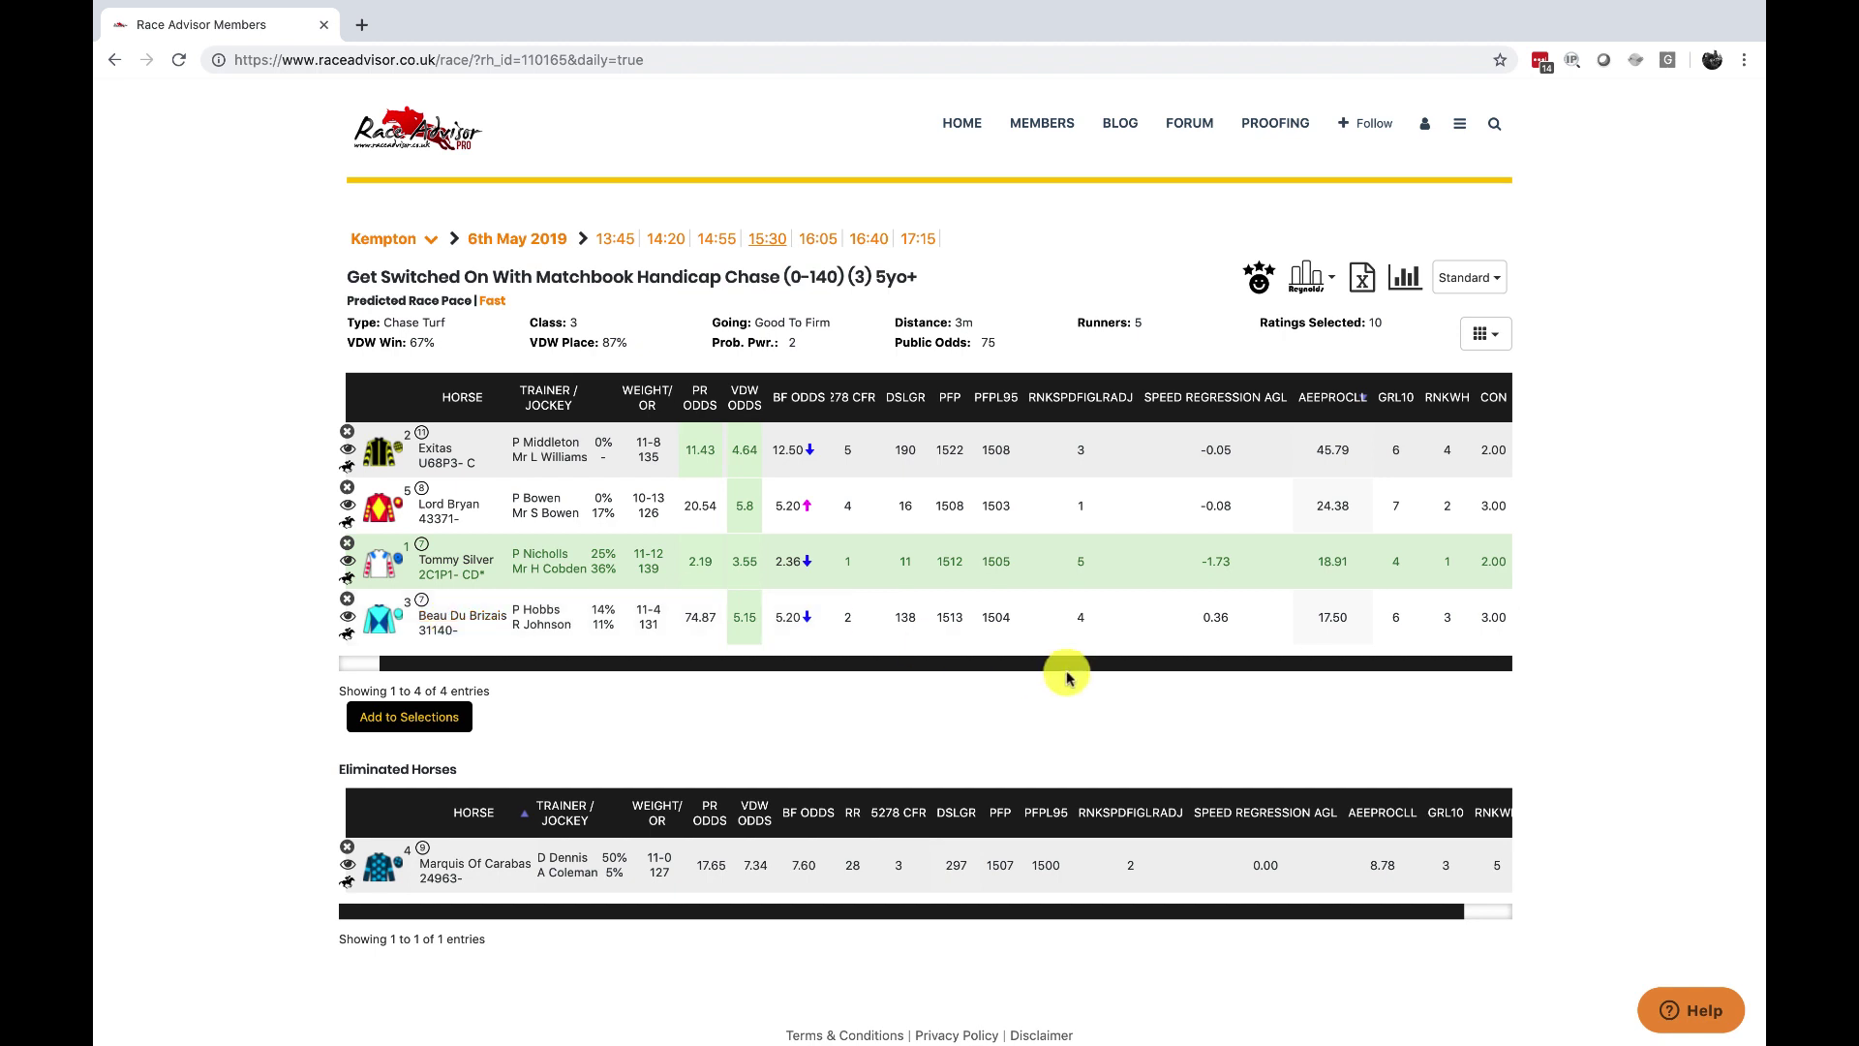
Sort the runners by RNKWH rank, from Tommy Silver at 1 to Exitas at 4
click(1456, 404)
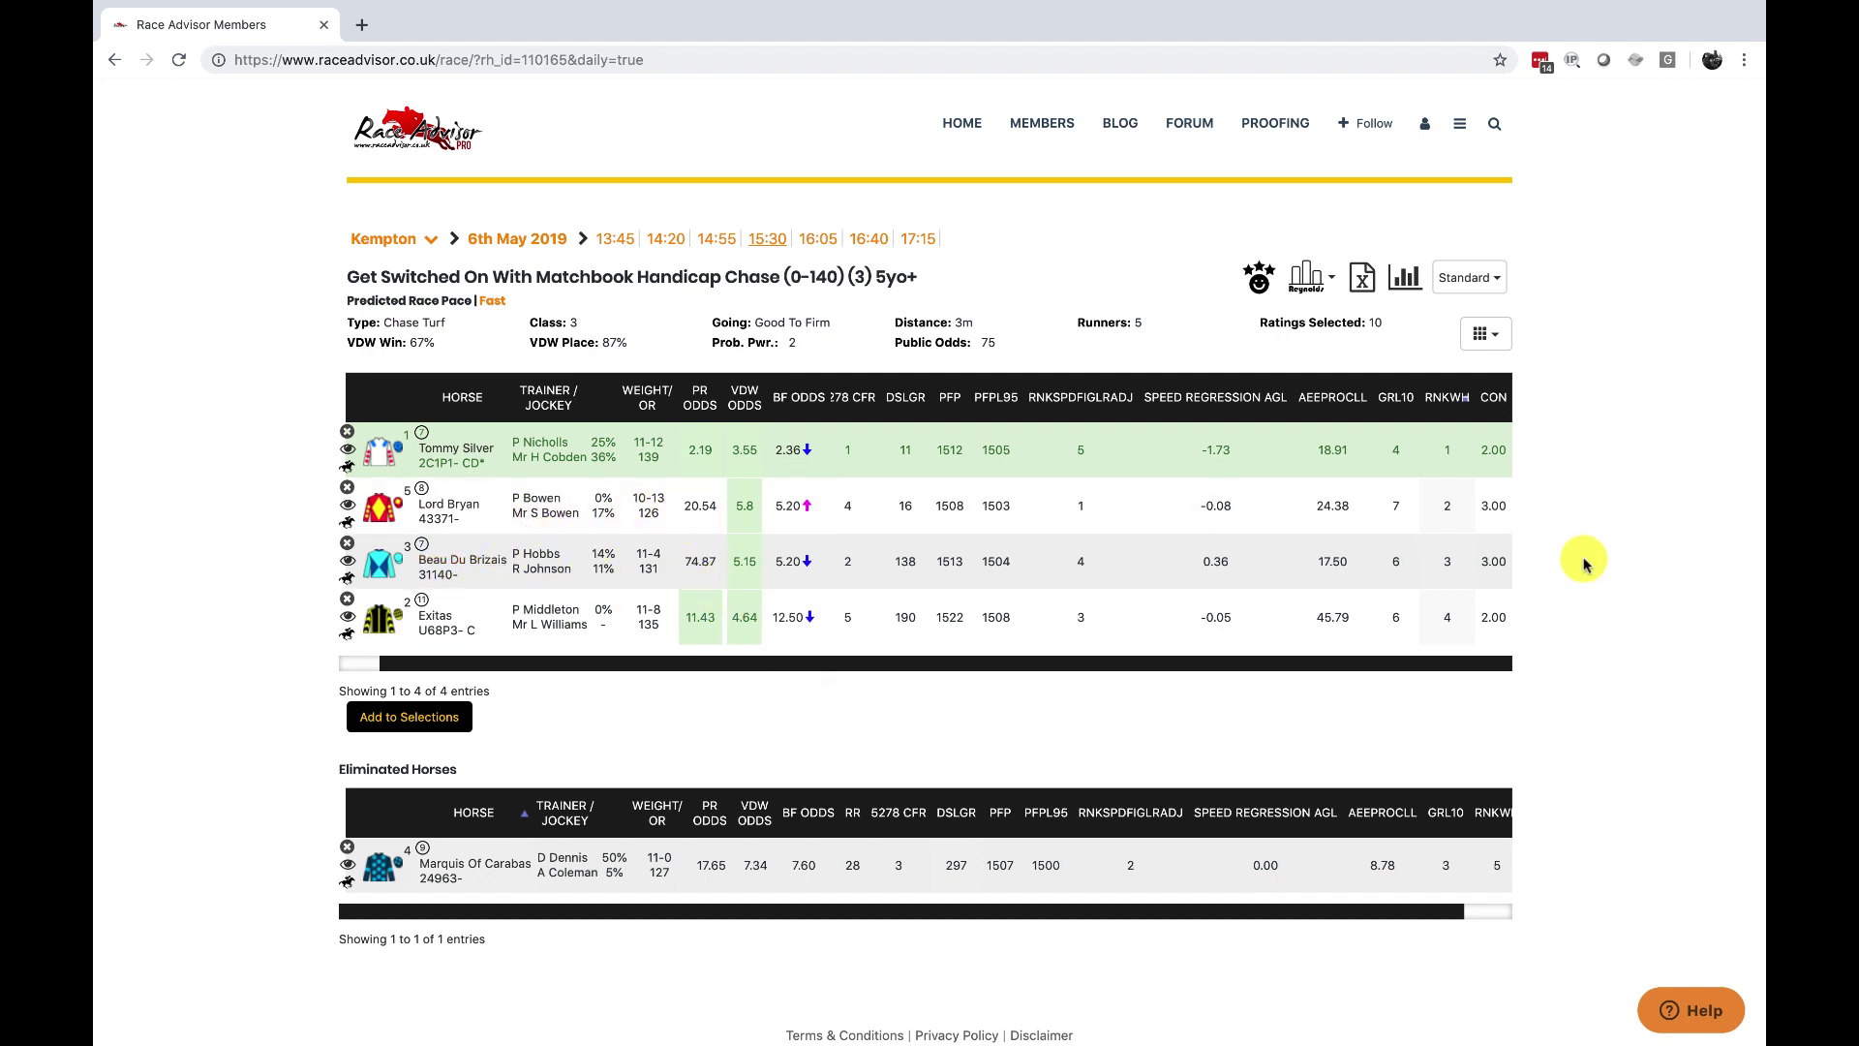
Sort the Kempton runners by CON, highest first, so Lord Bryan and Beau Du Brizais (3.00) lead
click(1499, 398)
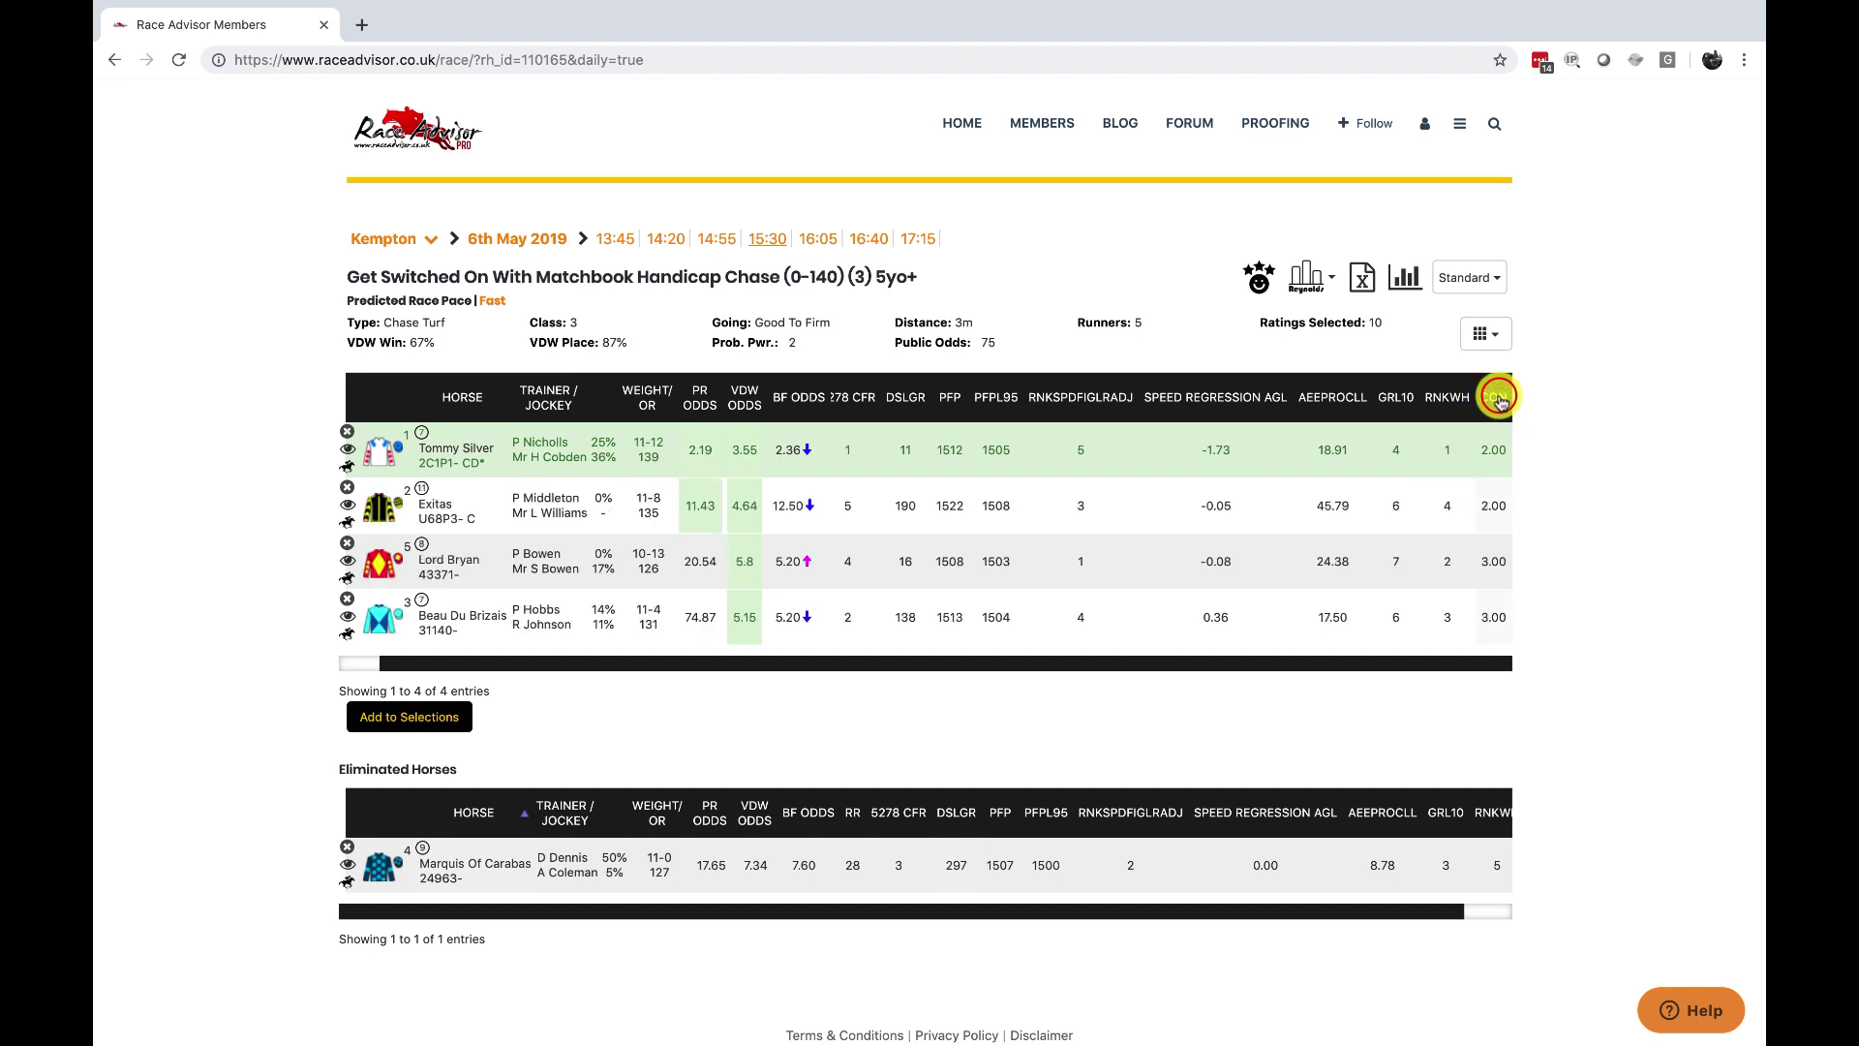
click(1499, 398)
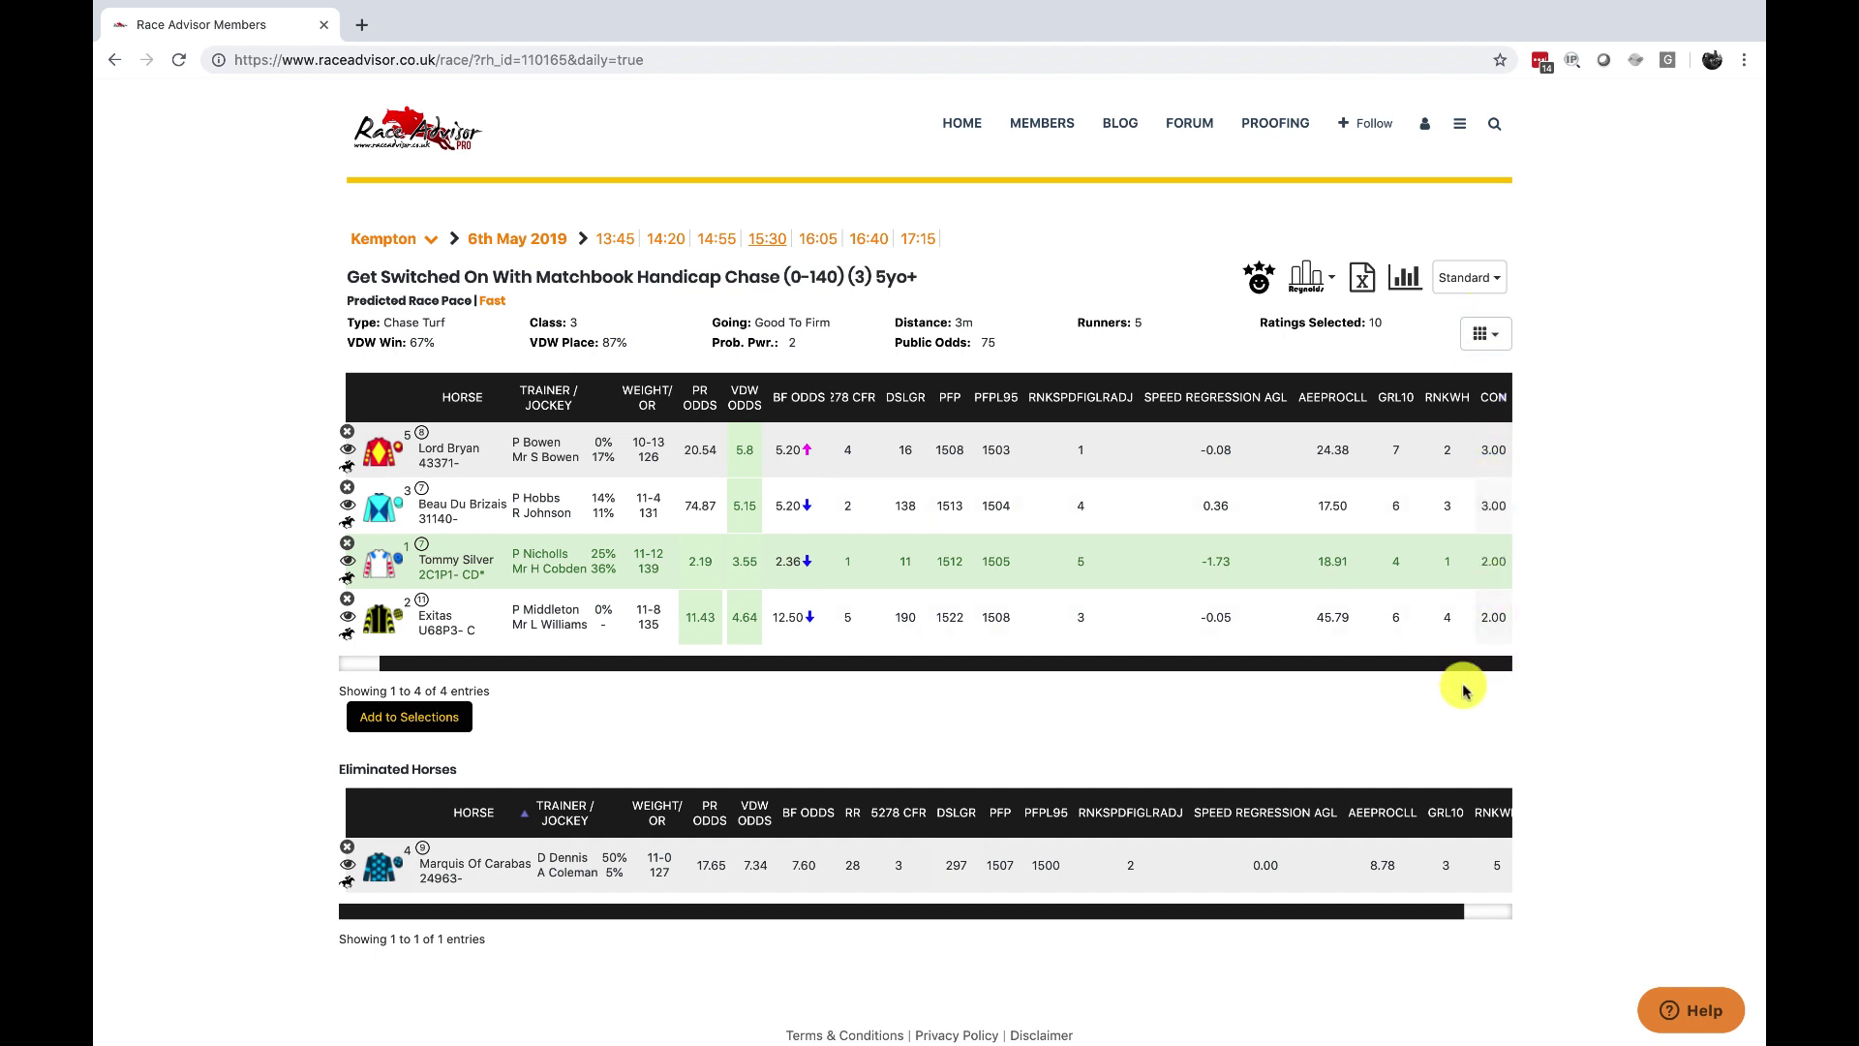
Eliminate Beau Du Brizais and Lord Bryan from the Kempton runners
drag(1235, 665, 1054, 665)
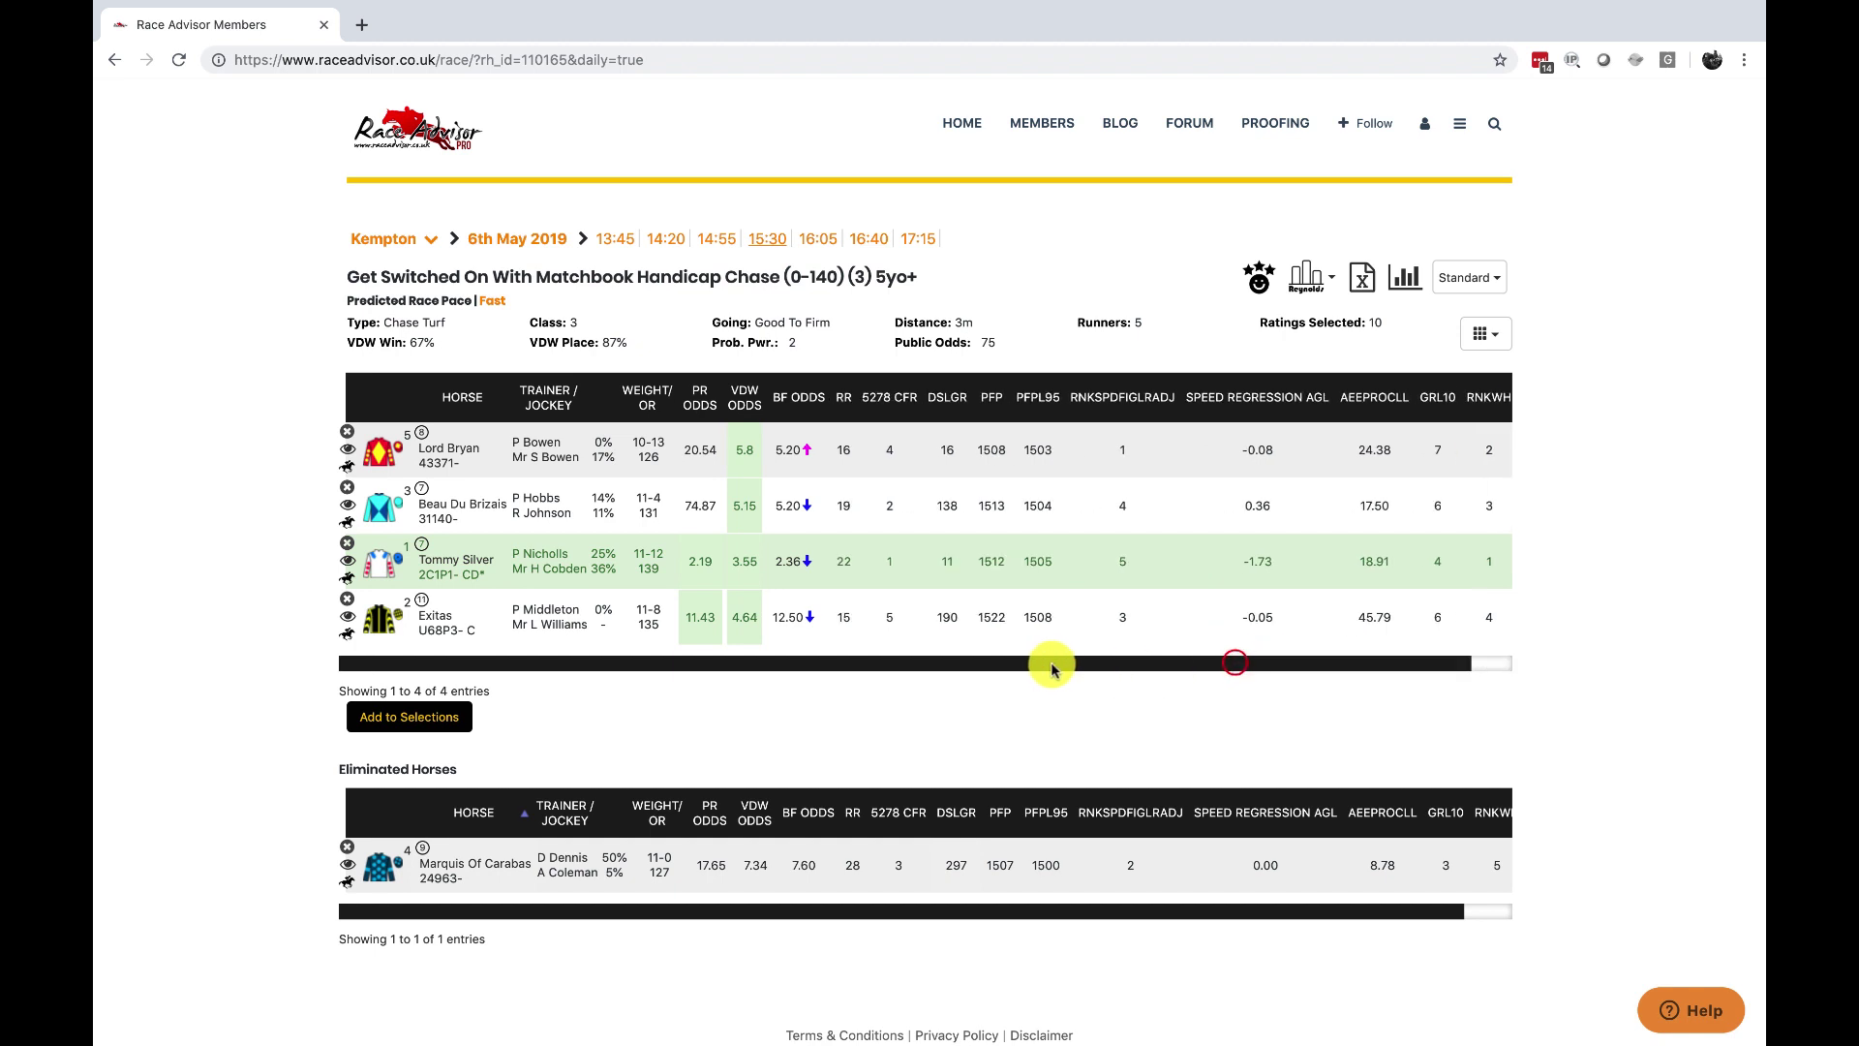
click(346, 488)
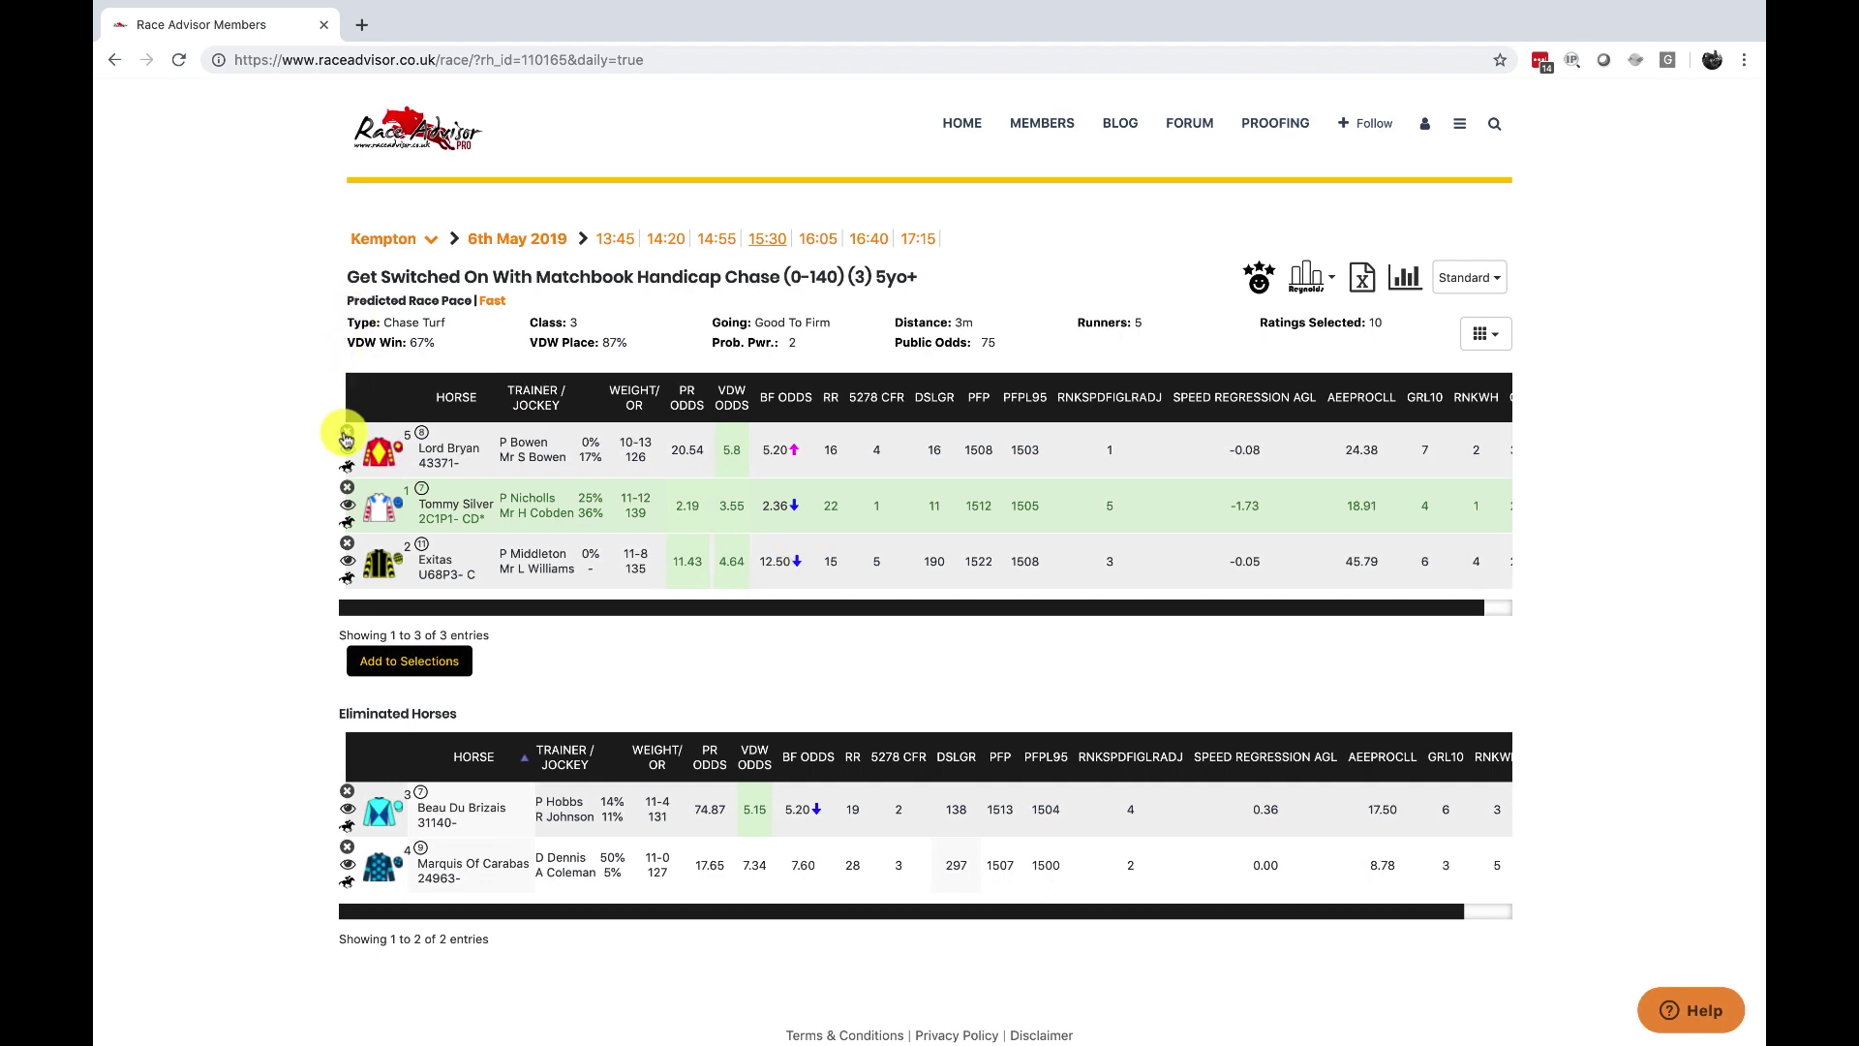
click(346, 432)
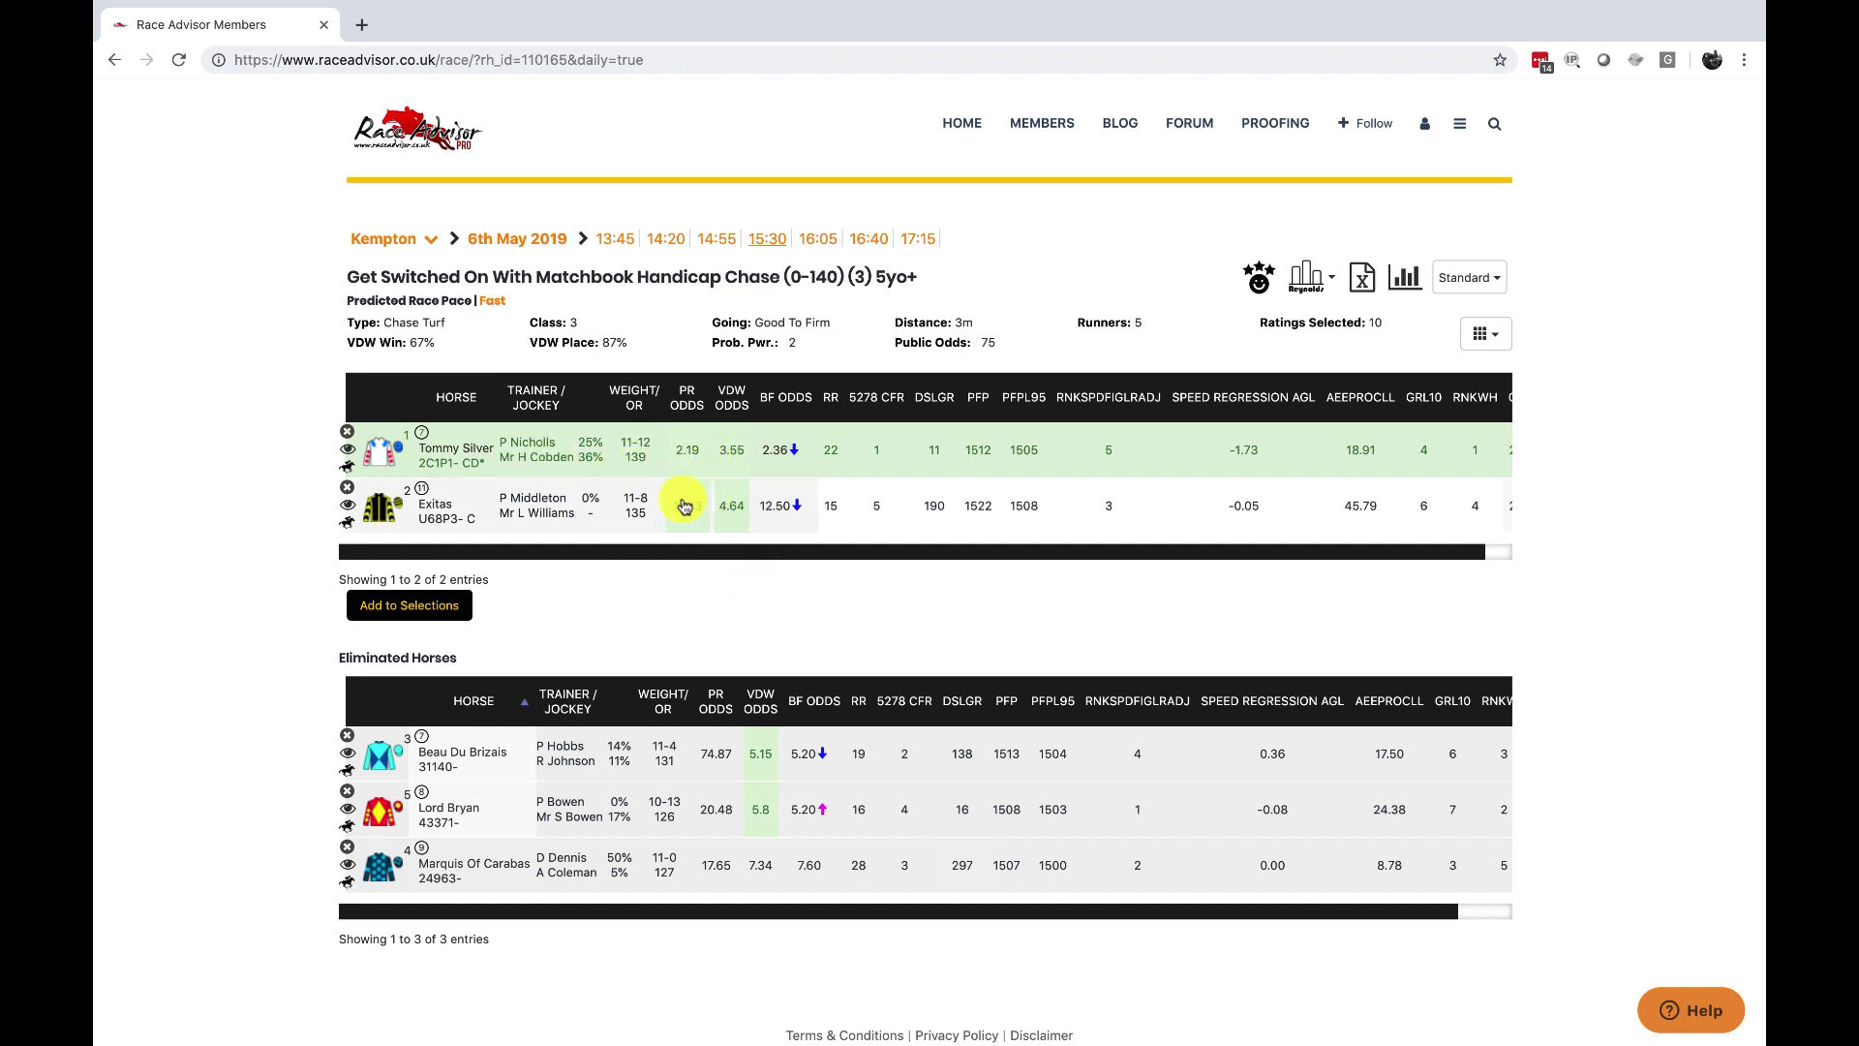
click(512, 472)
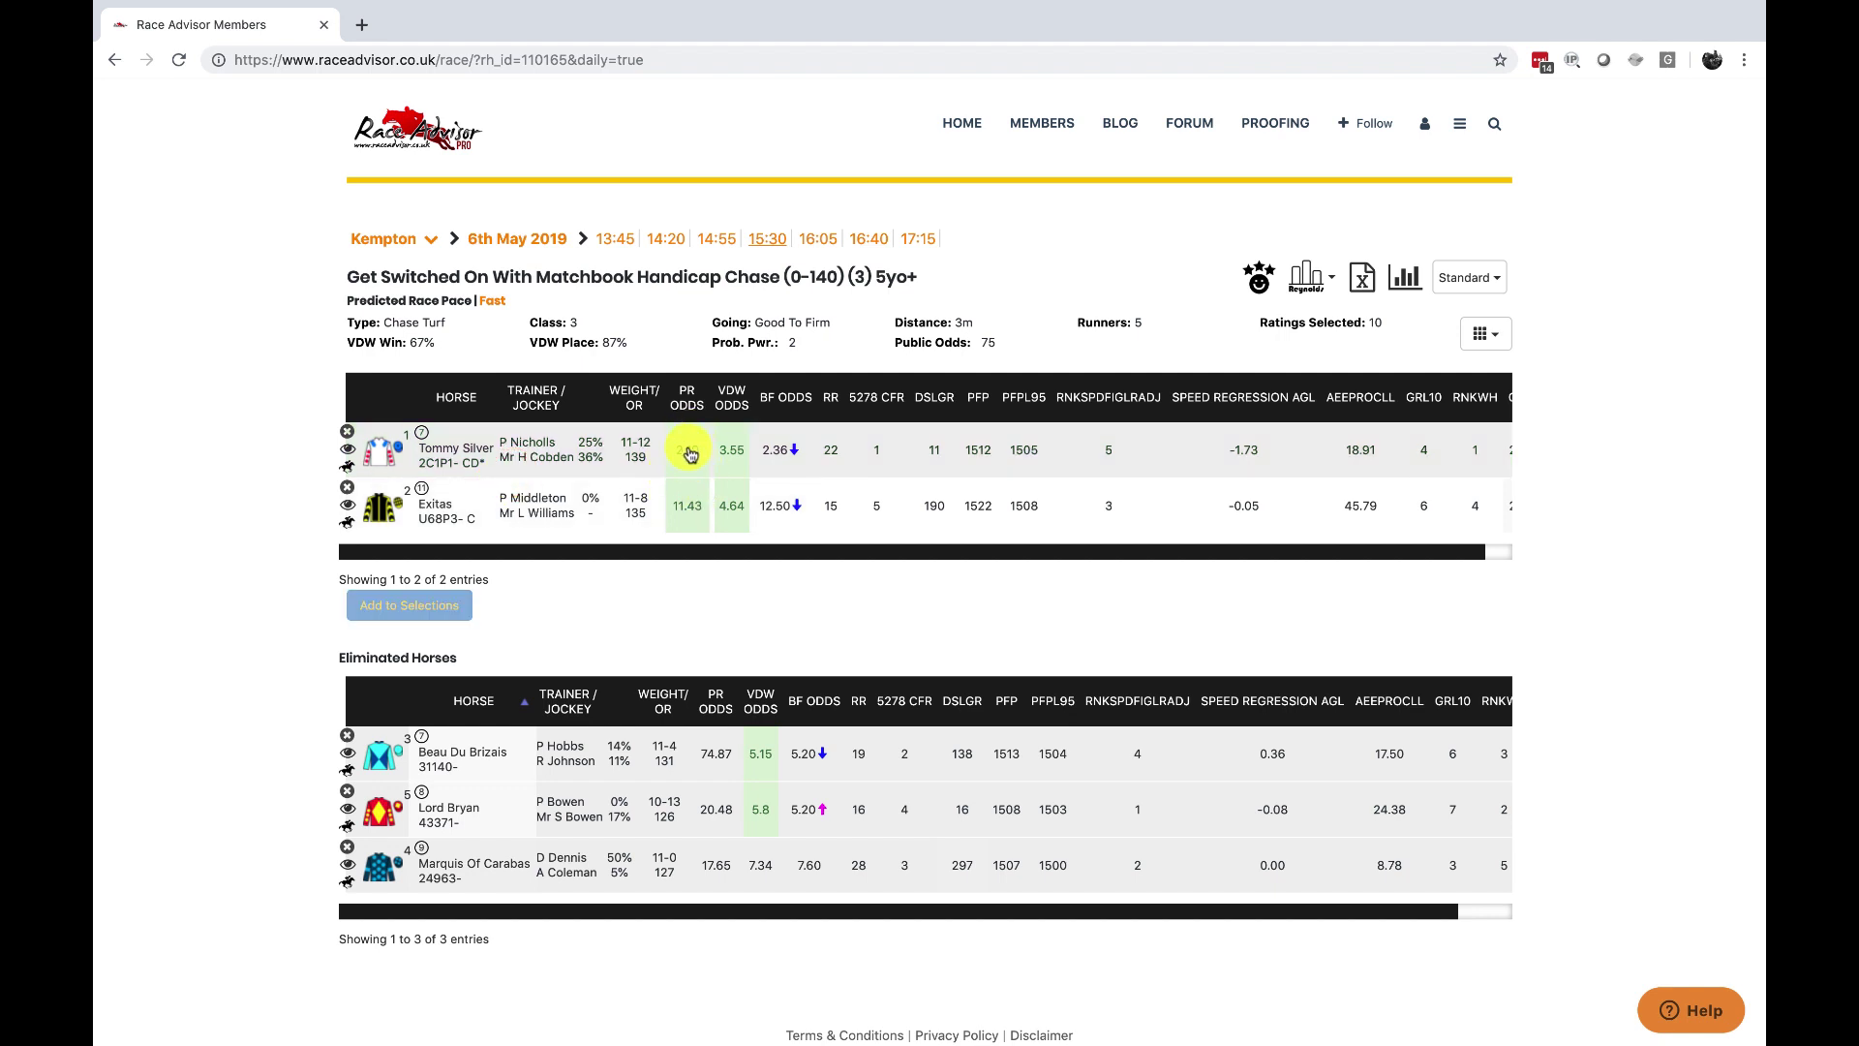
click(571, 472)
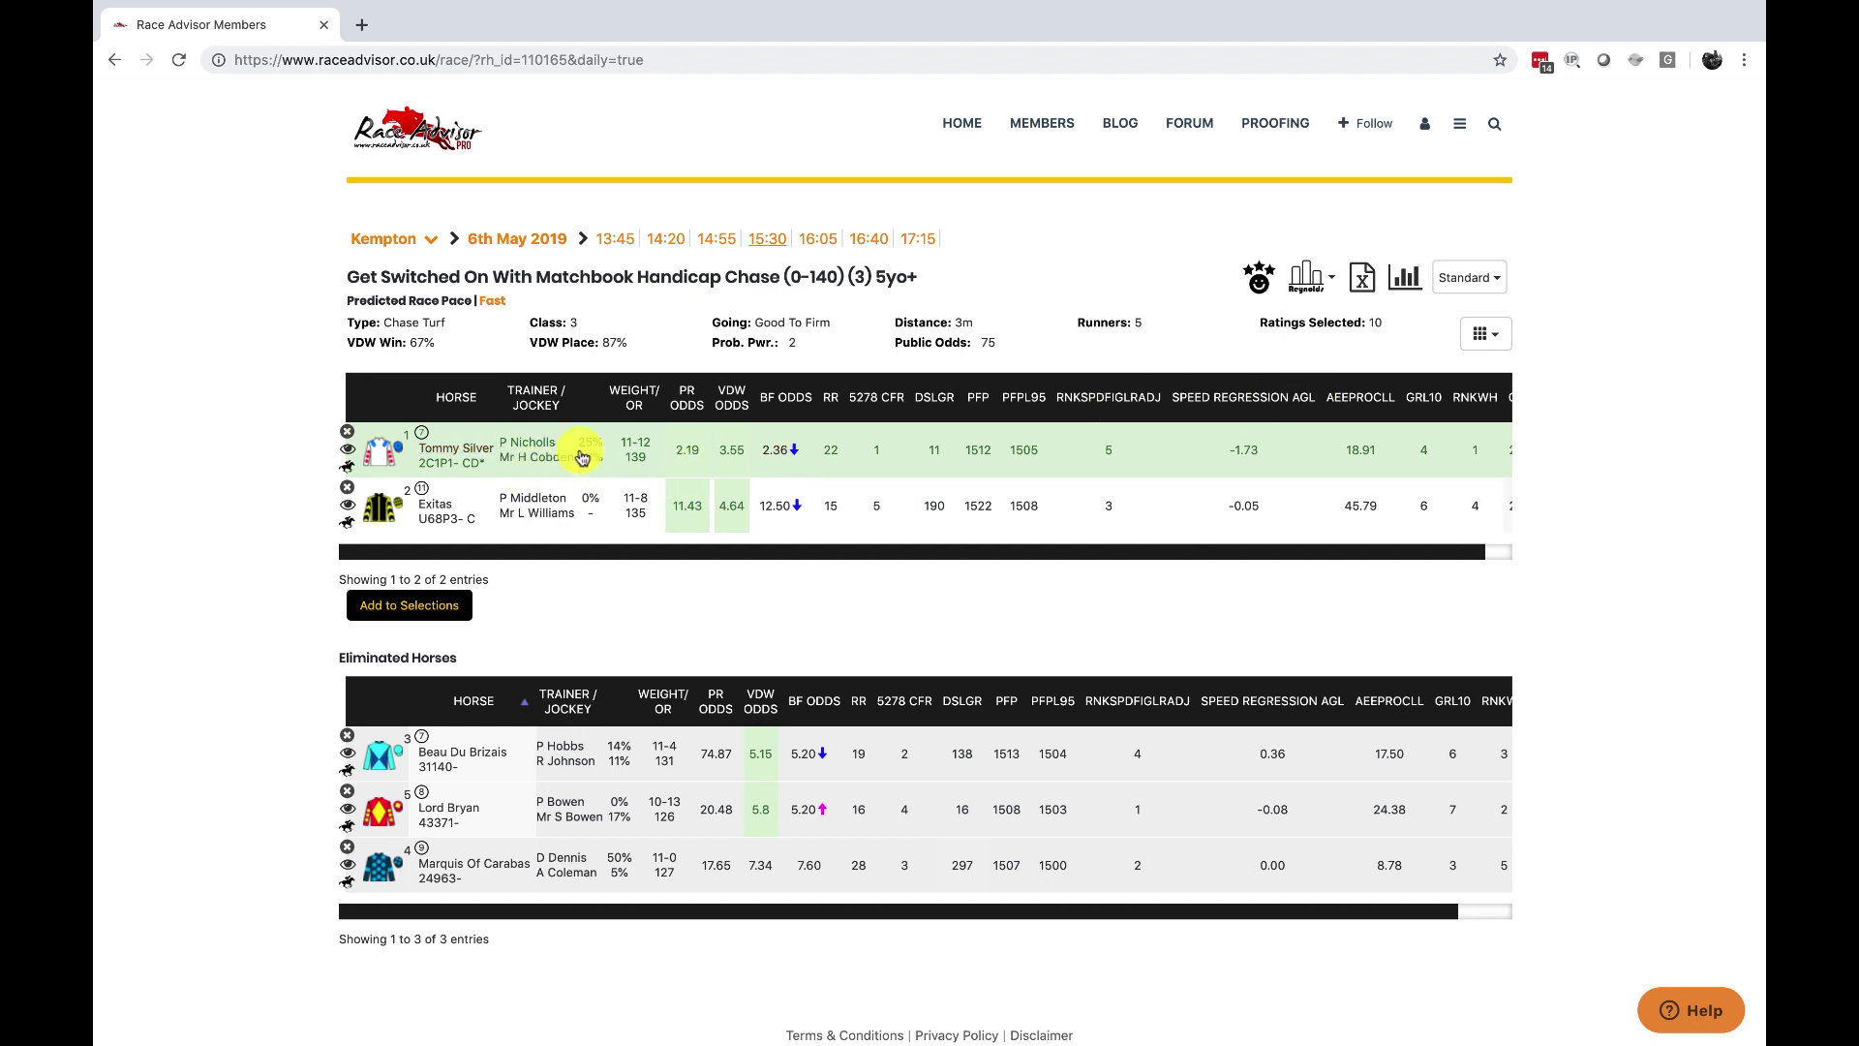
click(455, 448)
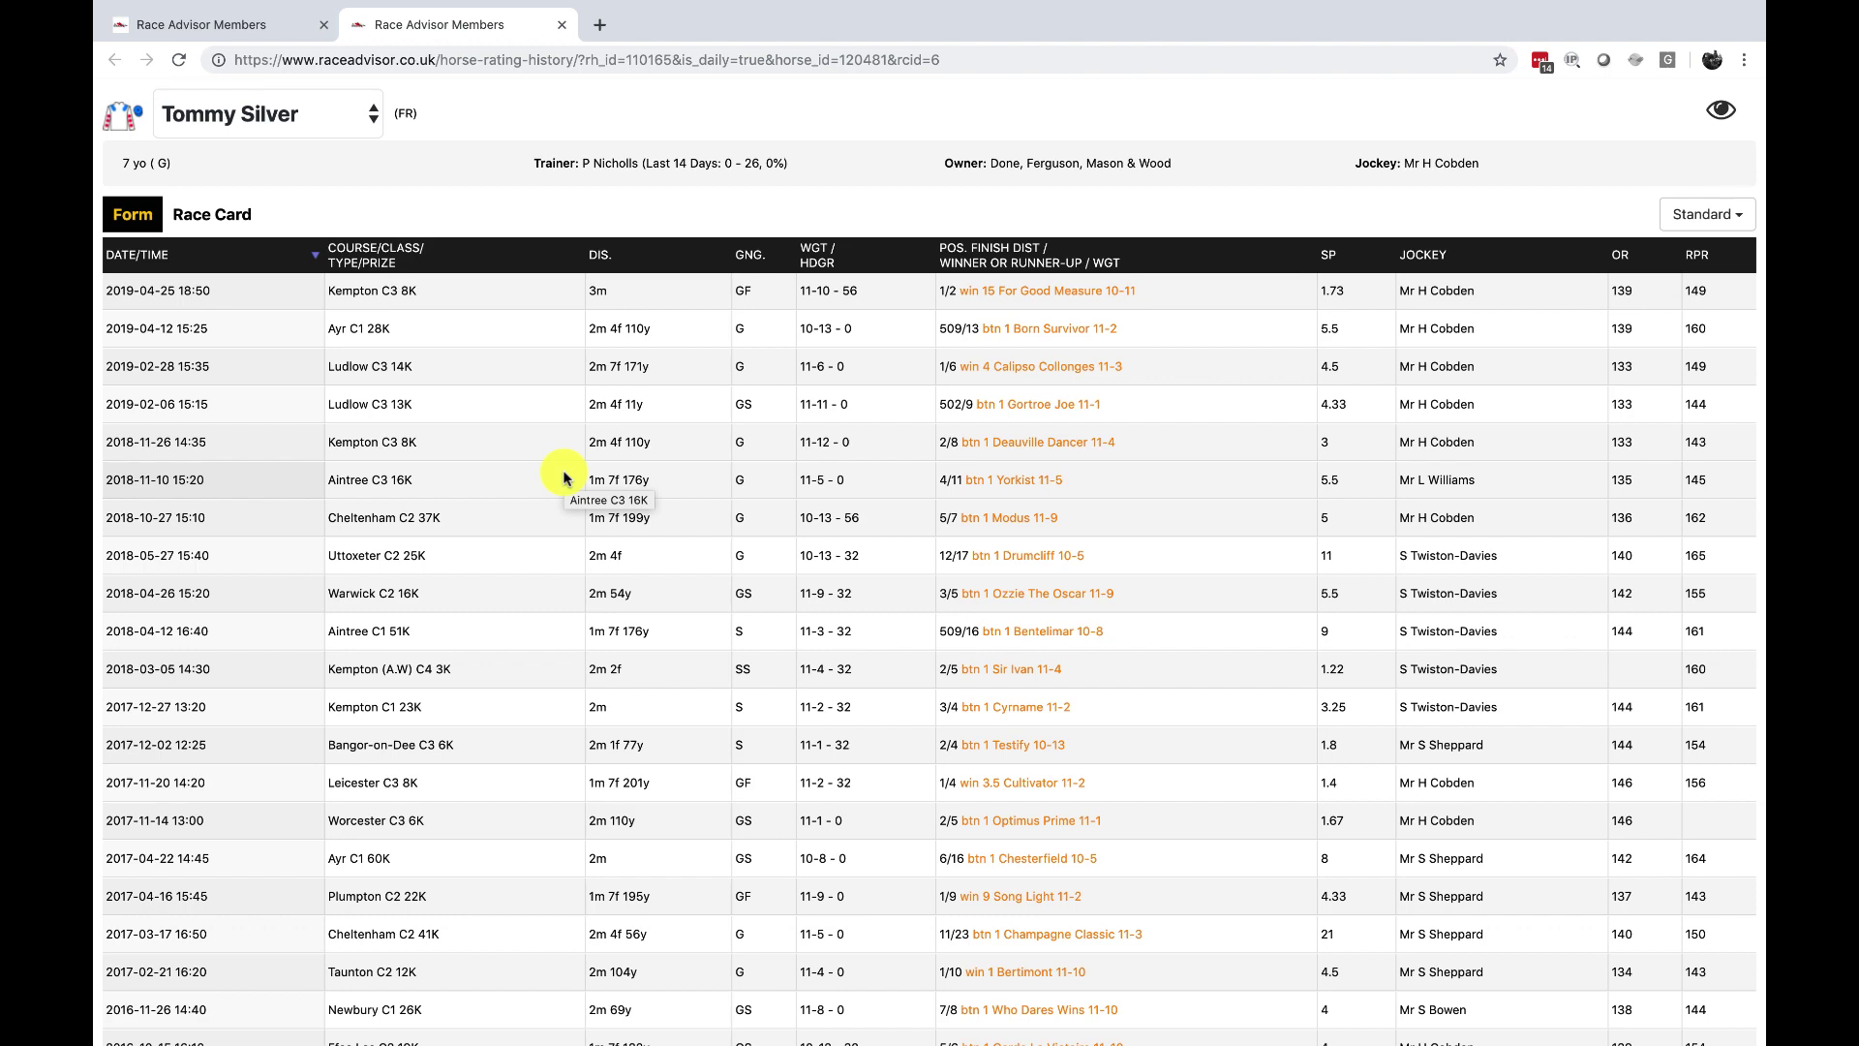
click(197, 215)
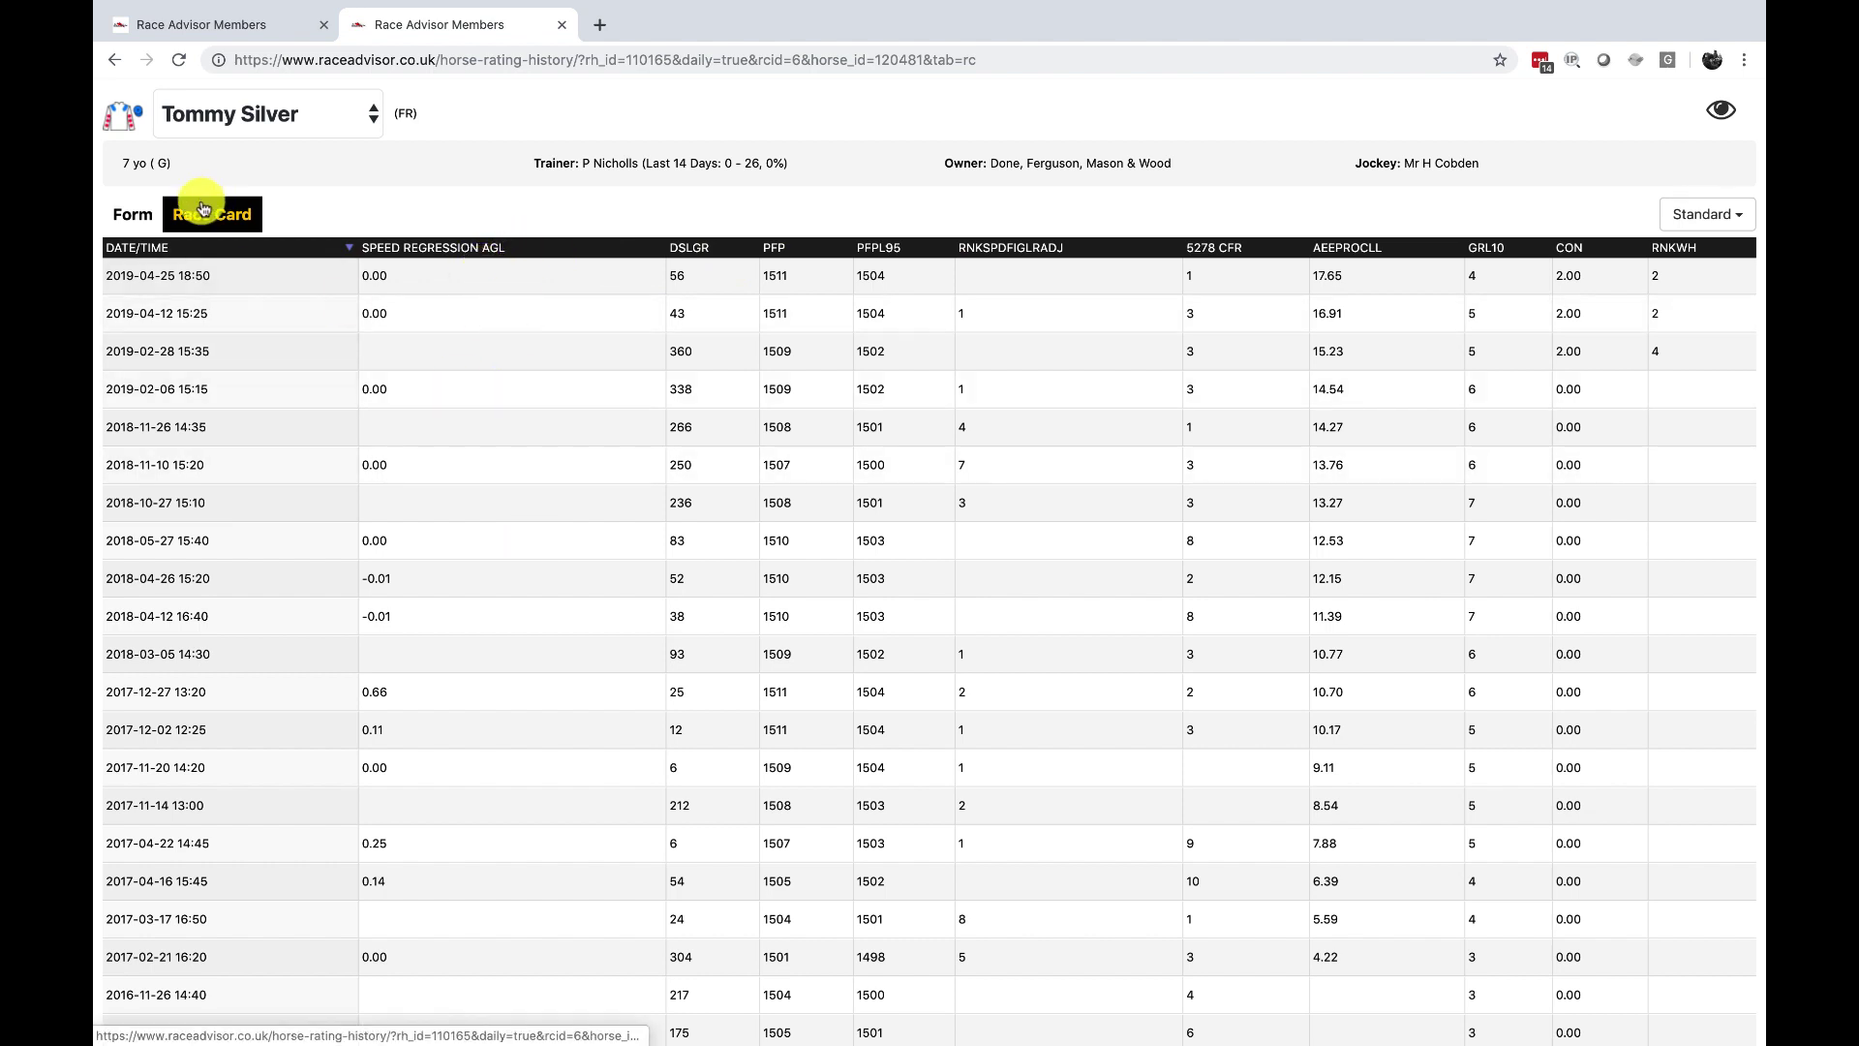
click(130, 211)
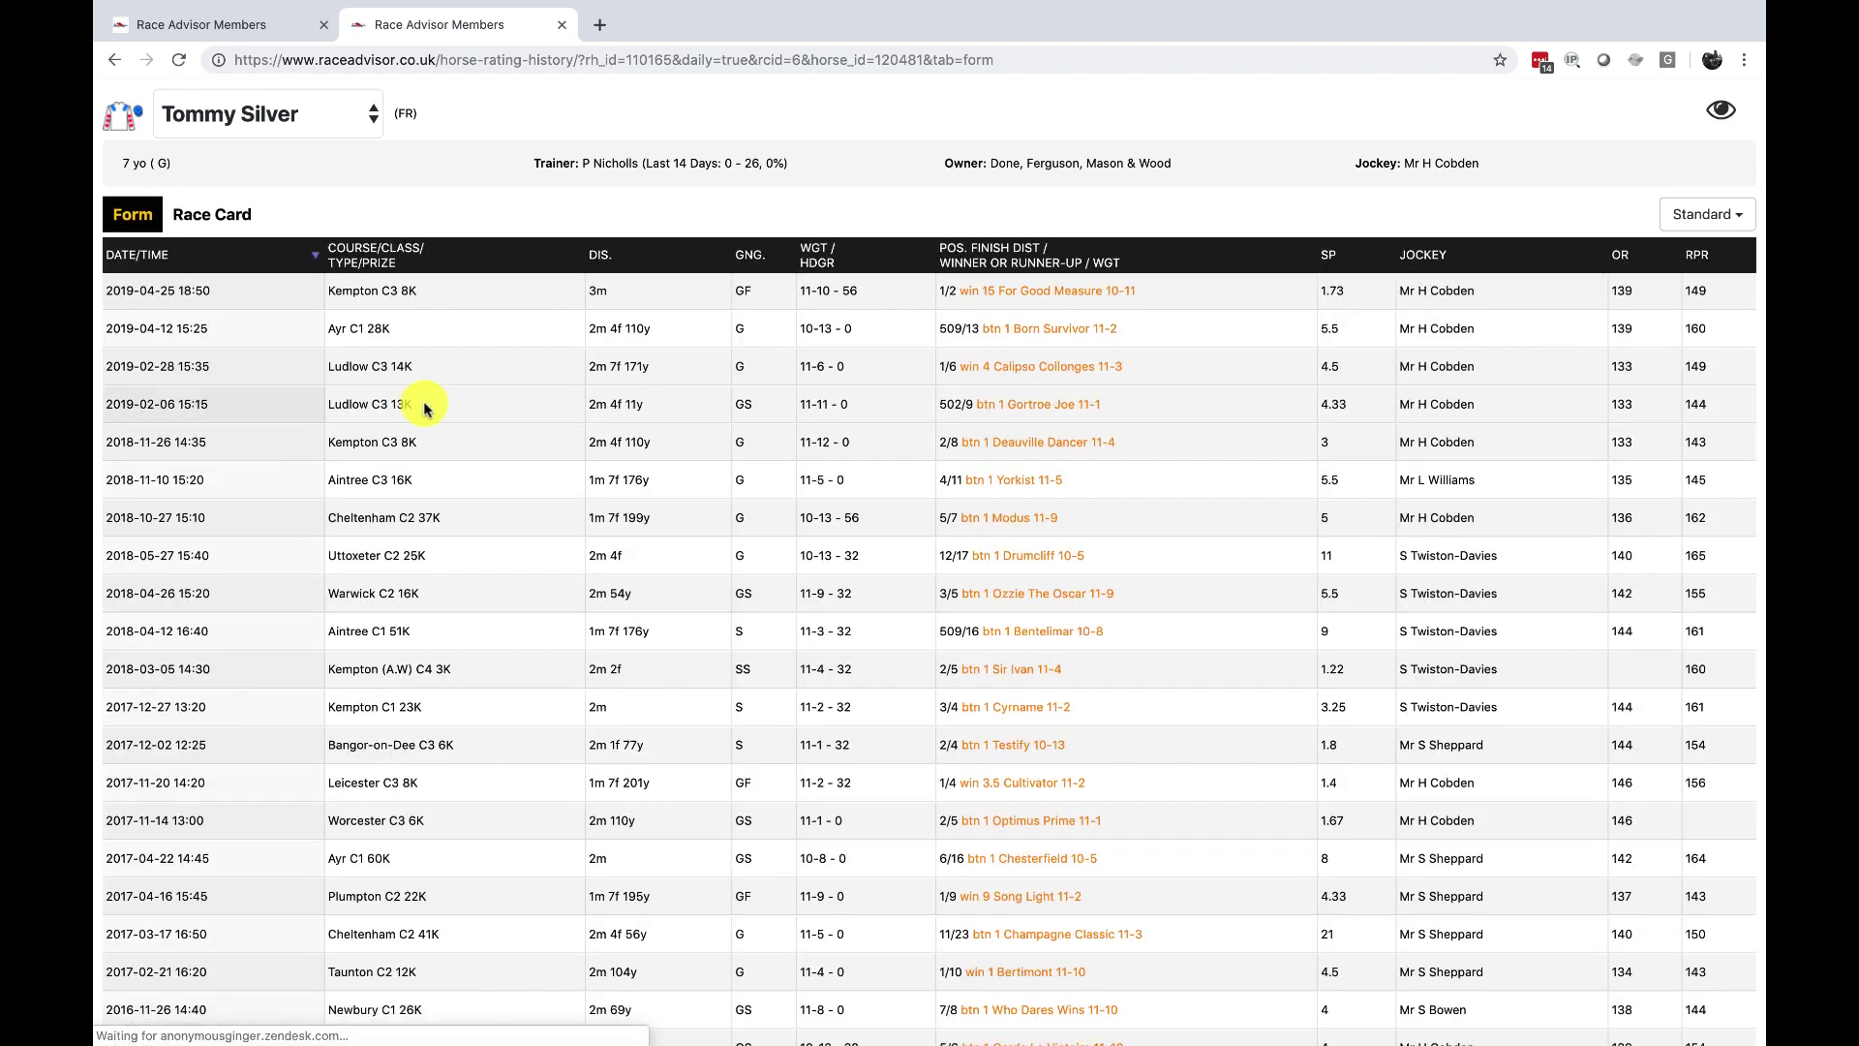
scroll(680, 831, down, 3)
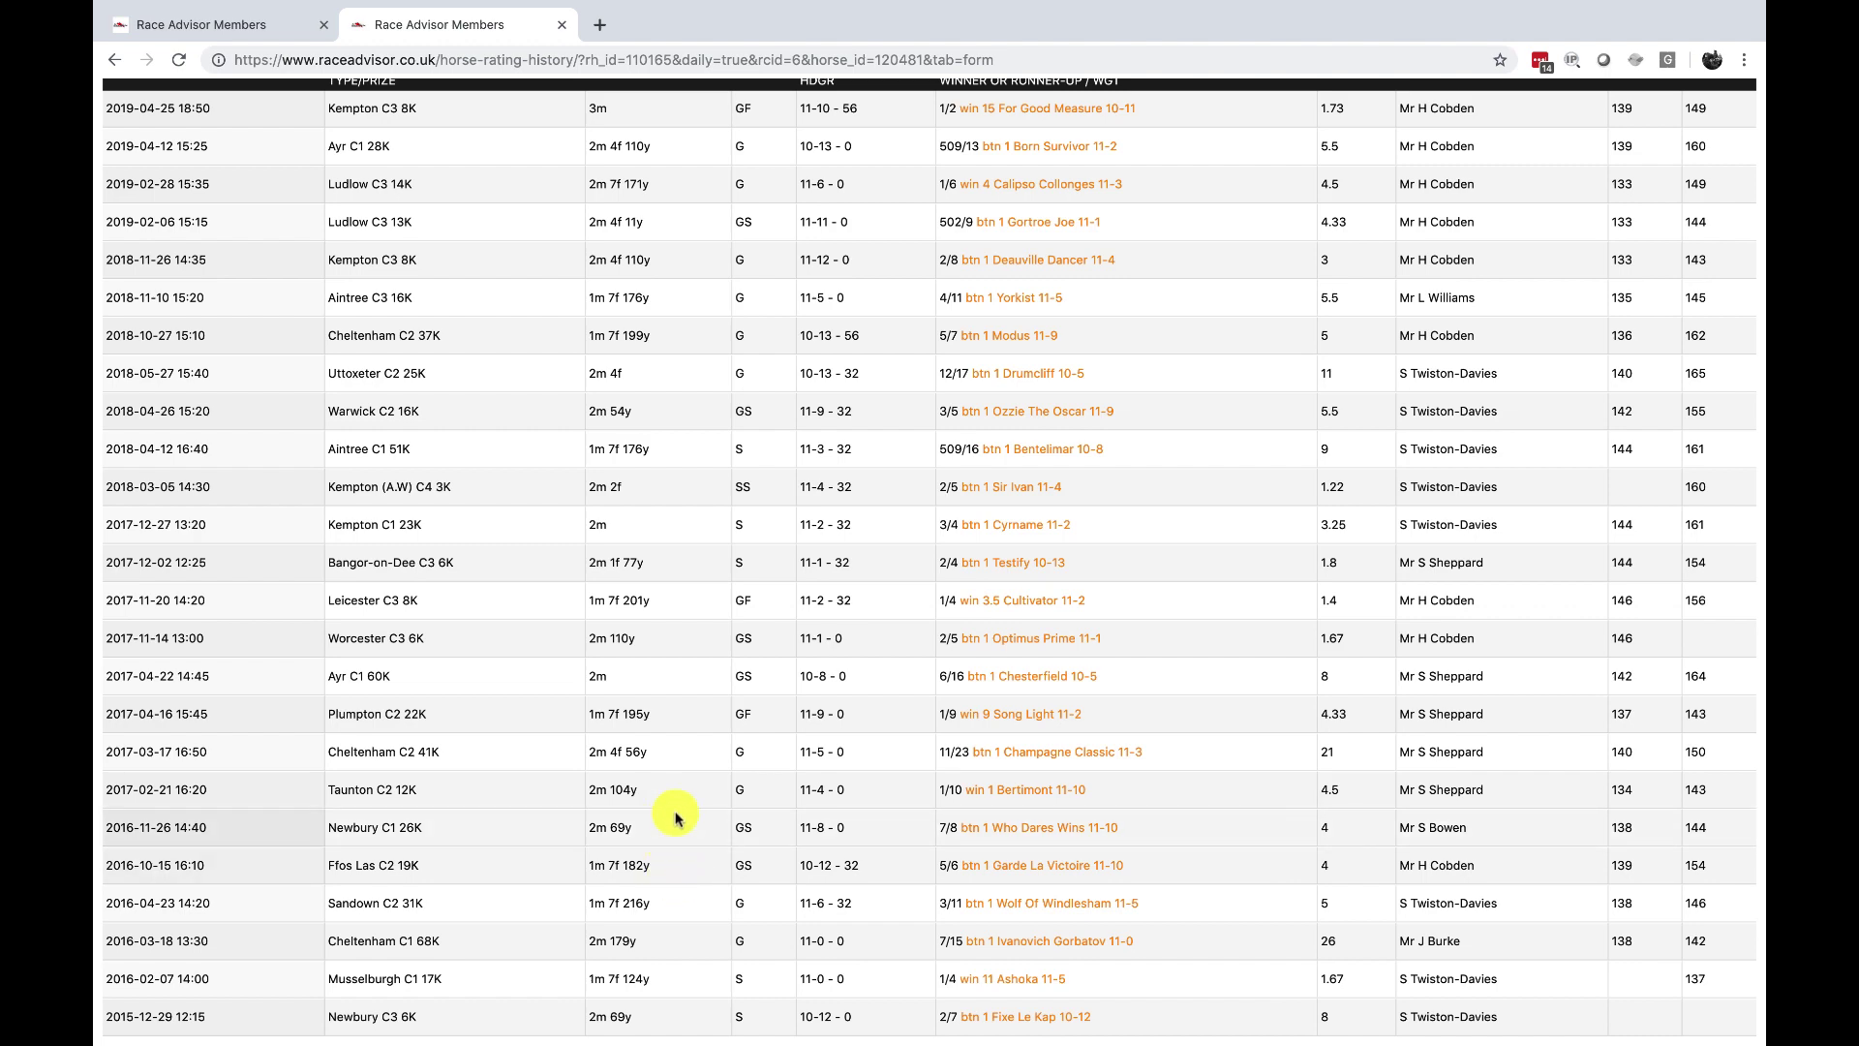
scroll(675, 695, up, 1)
scroll(675, 695, up, 3)
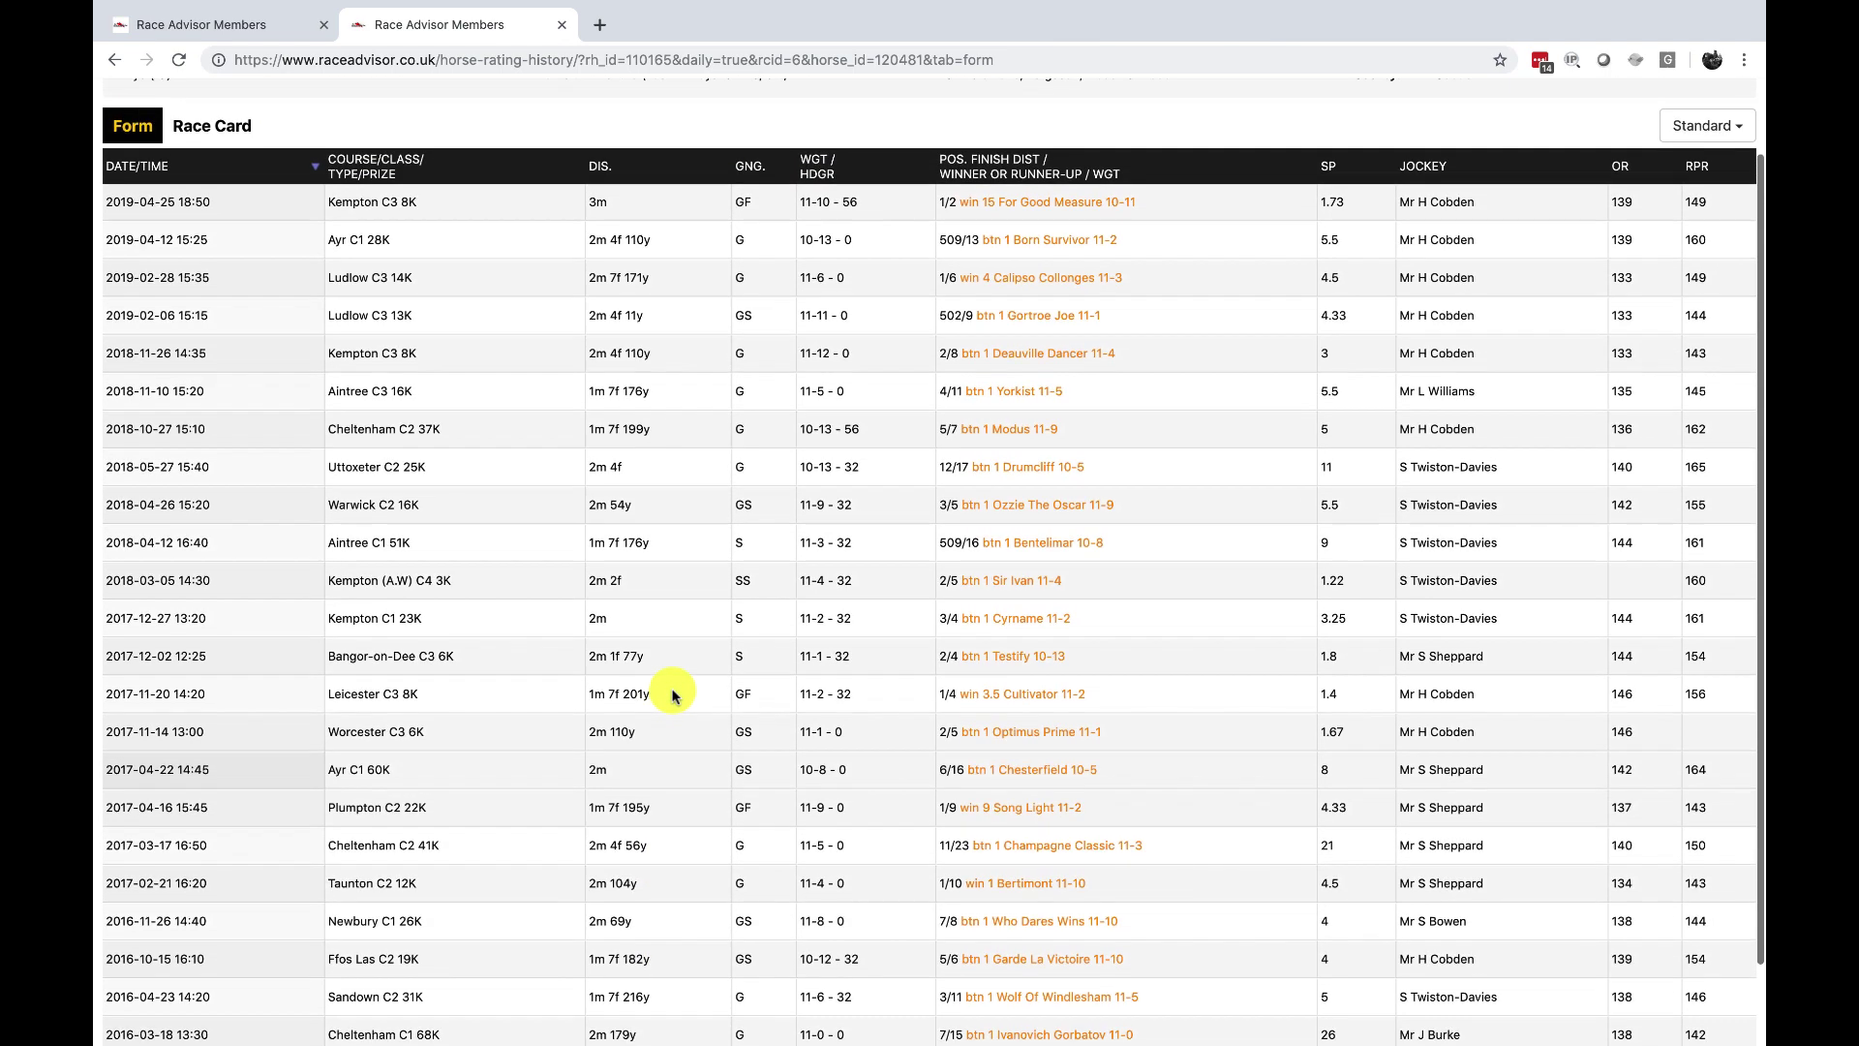
scroll(664, 682, up, 1)
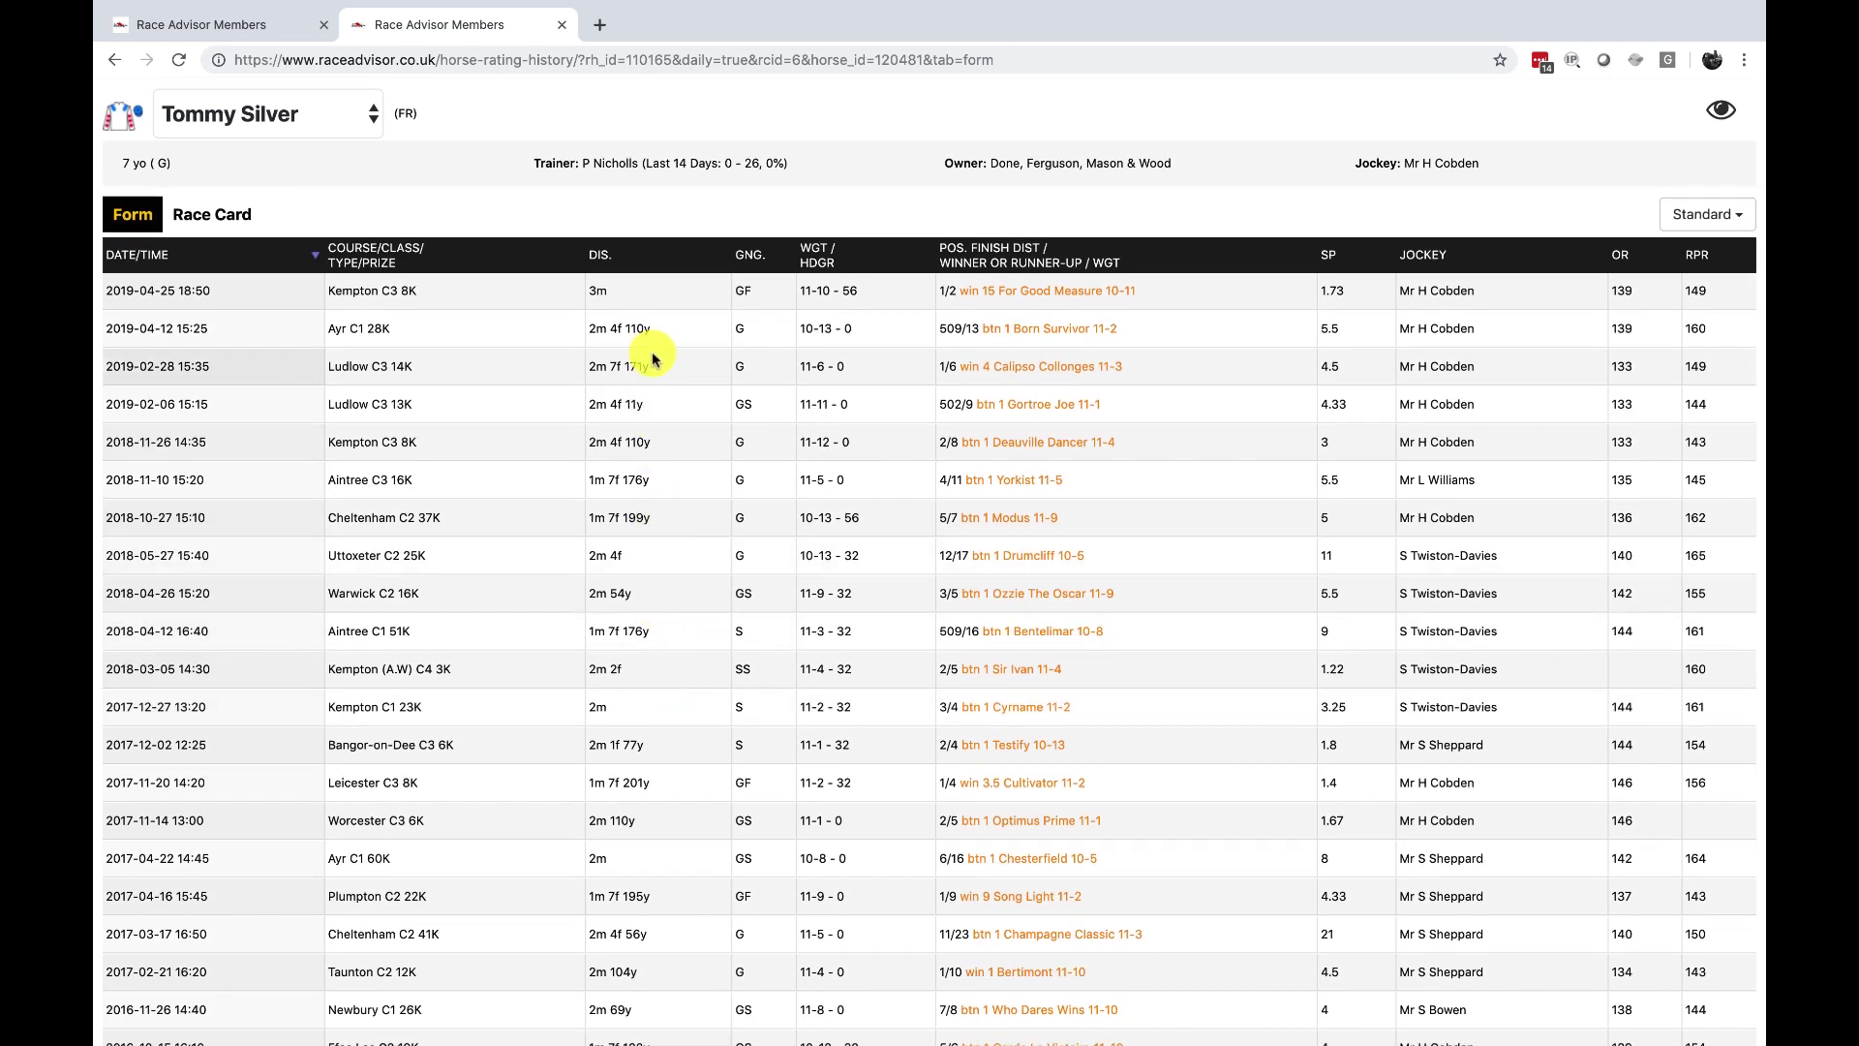
Return to the Kempton 15:30 card and expand the Fast predicted race pace explanation
click(179, 60)
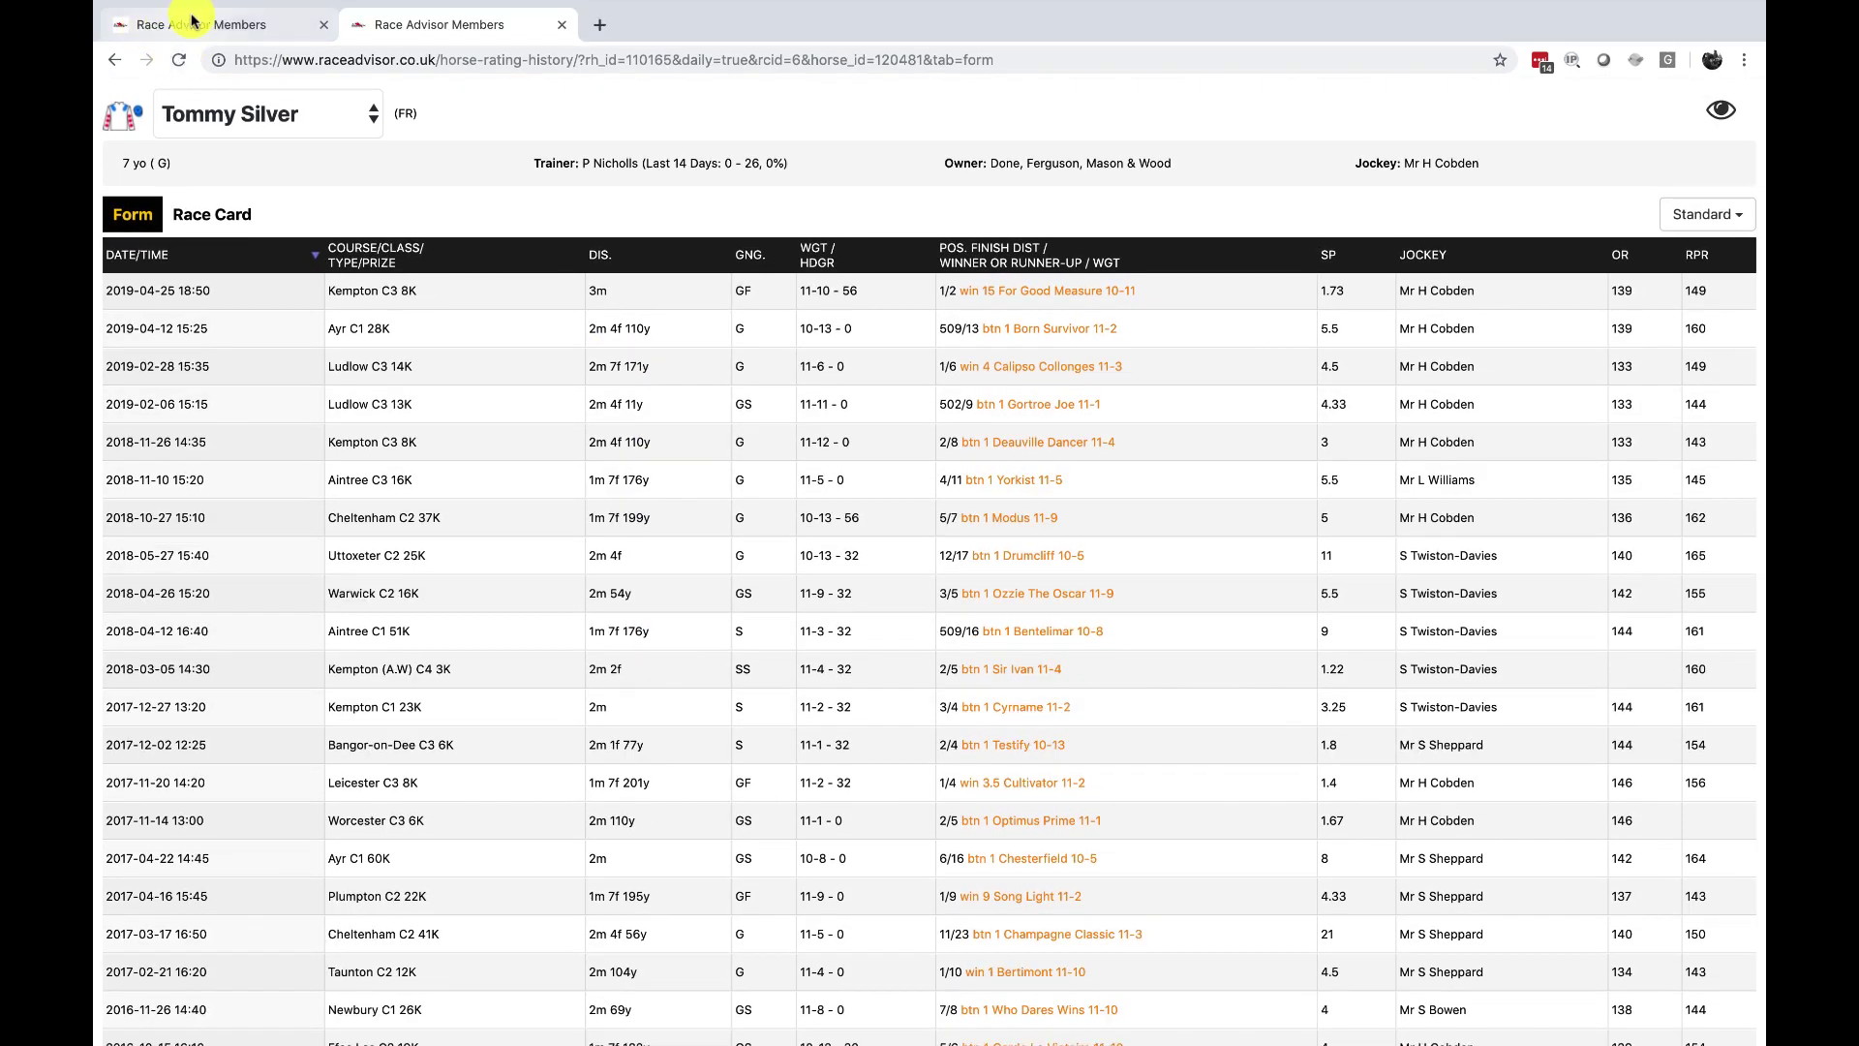
click(194, 23)
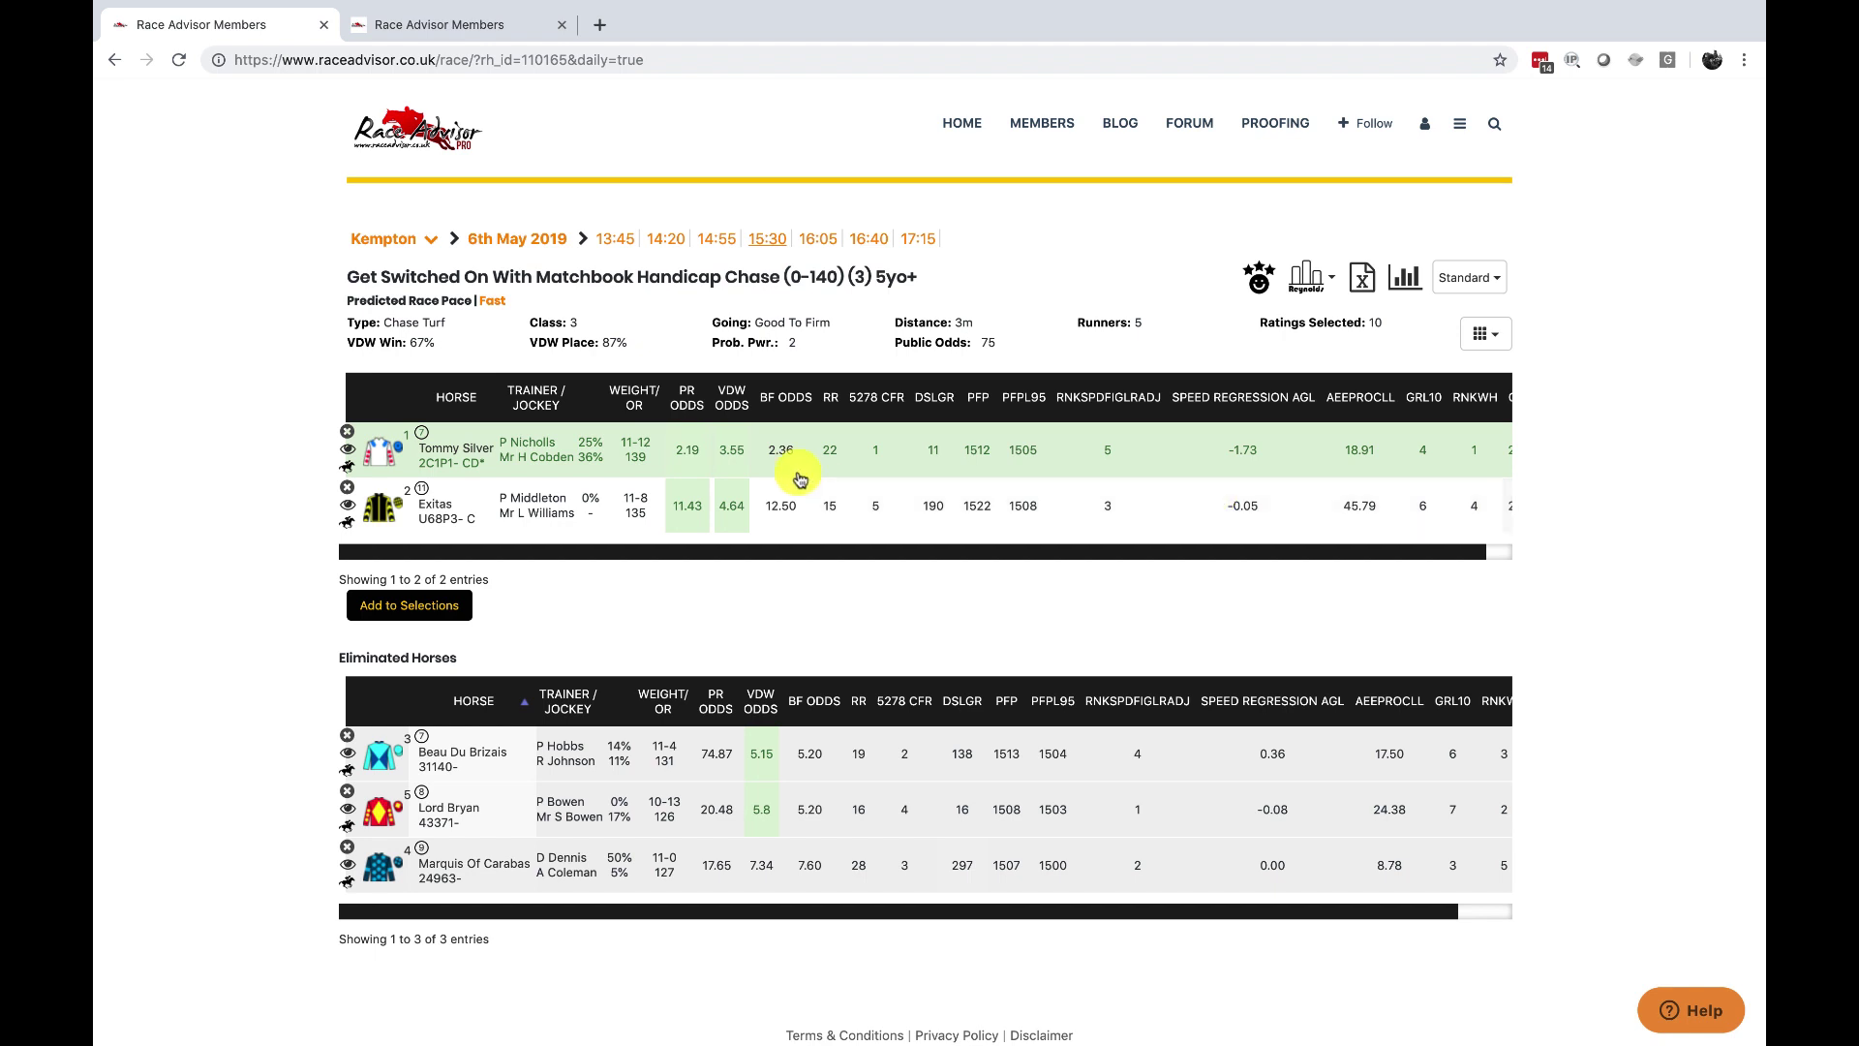
click(451, 306)
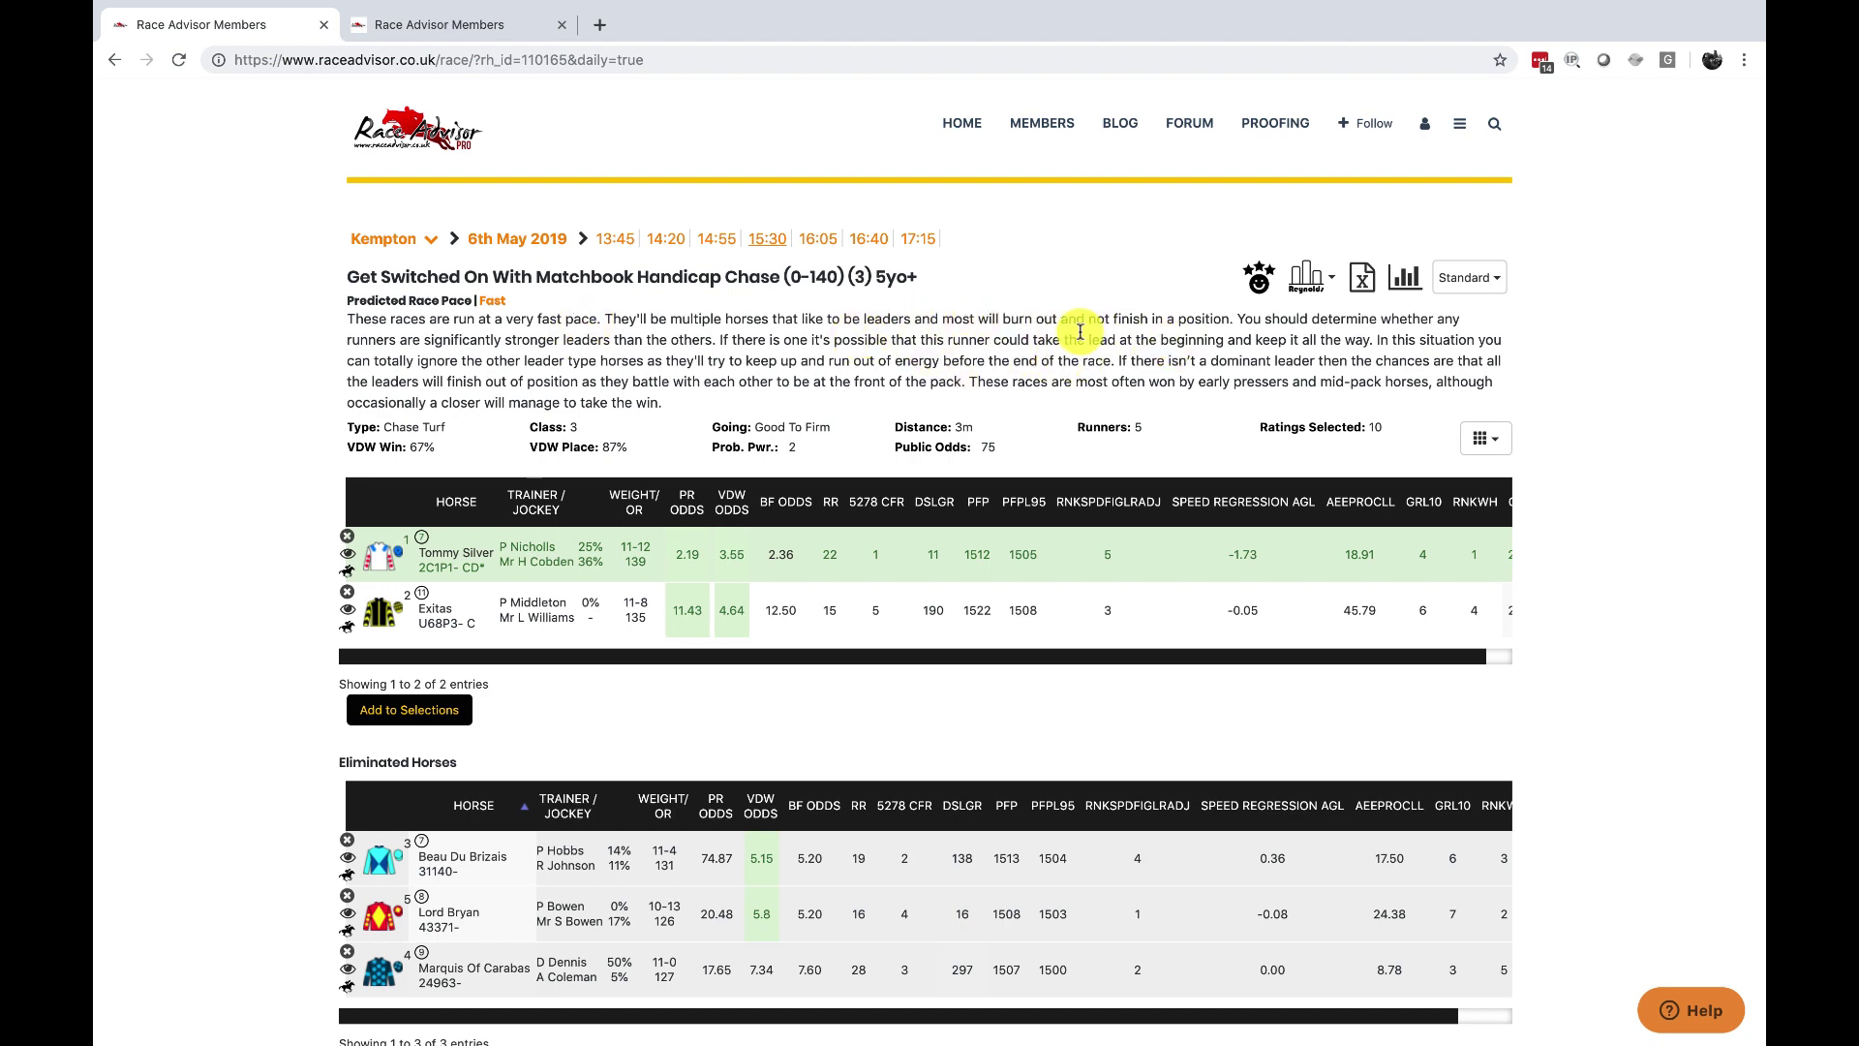
Collapse the race-pace explanation, highlight the 3m distance, and unmark Tommy Silver
click(438, 302)
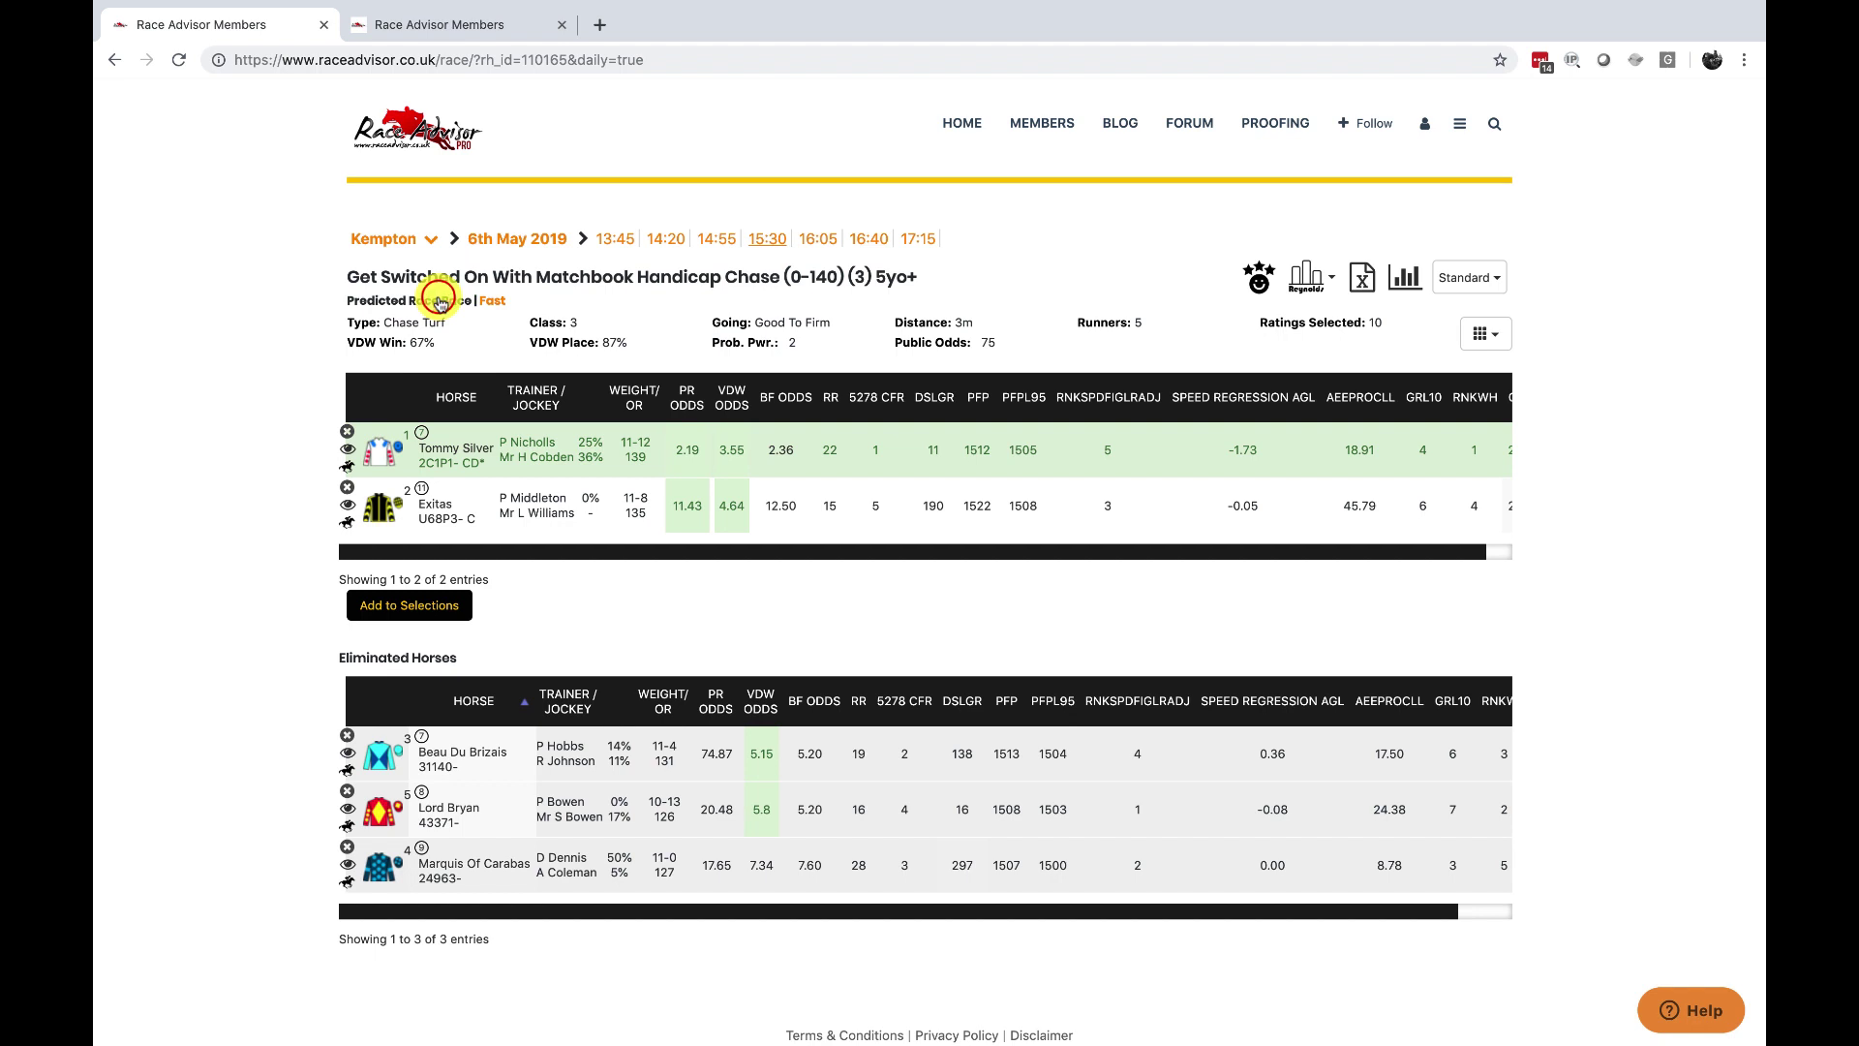
mouse_move(988, 320)
mouse_down()
mouse_move(907, 320)
mouse_move(987, 325)
mouse_up()
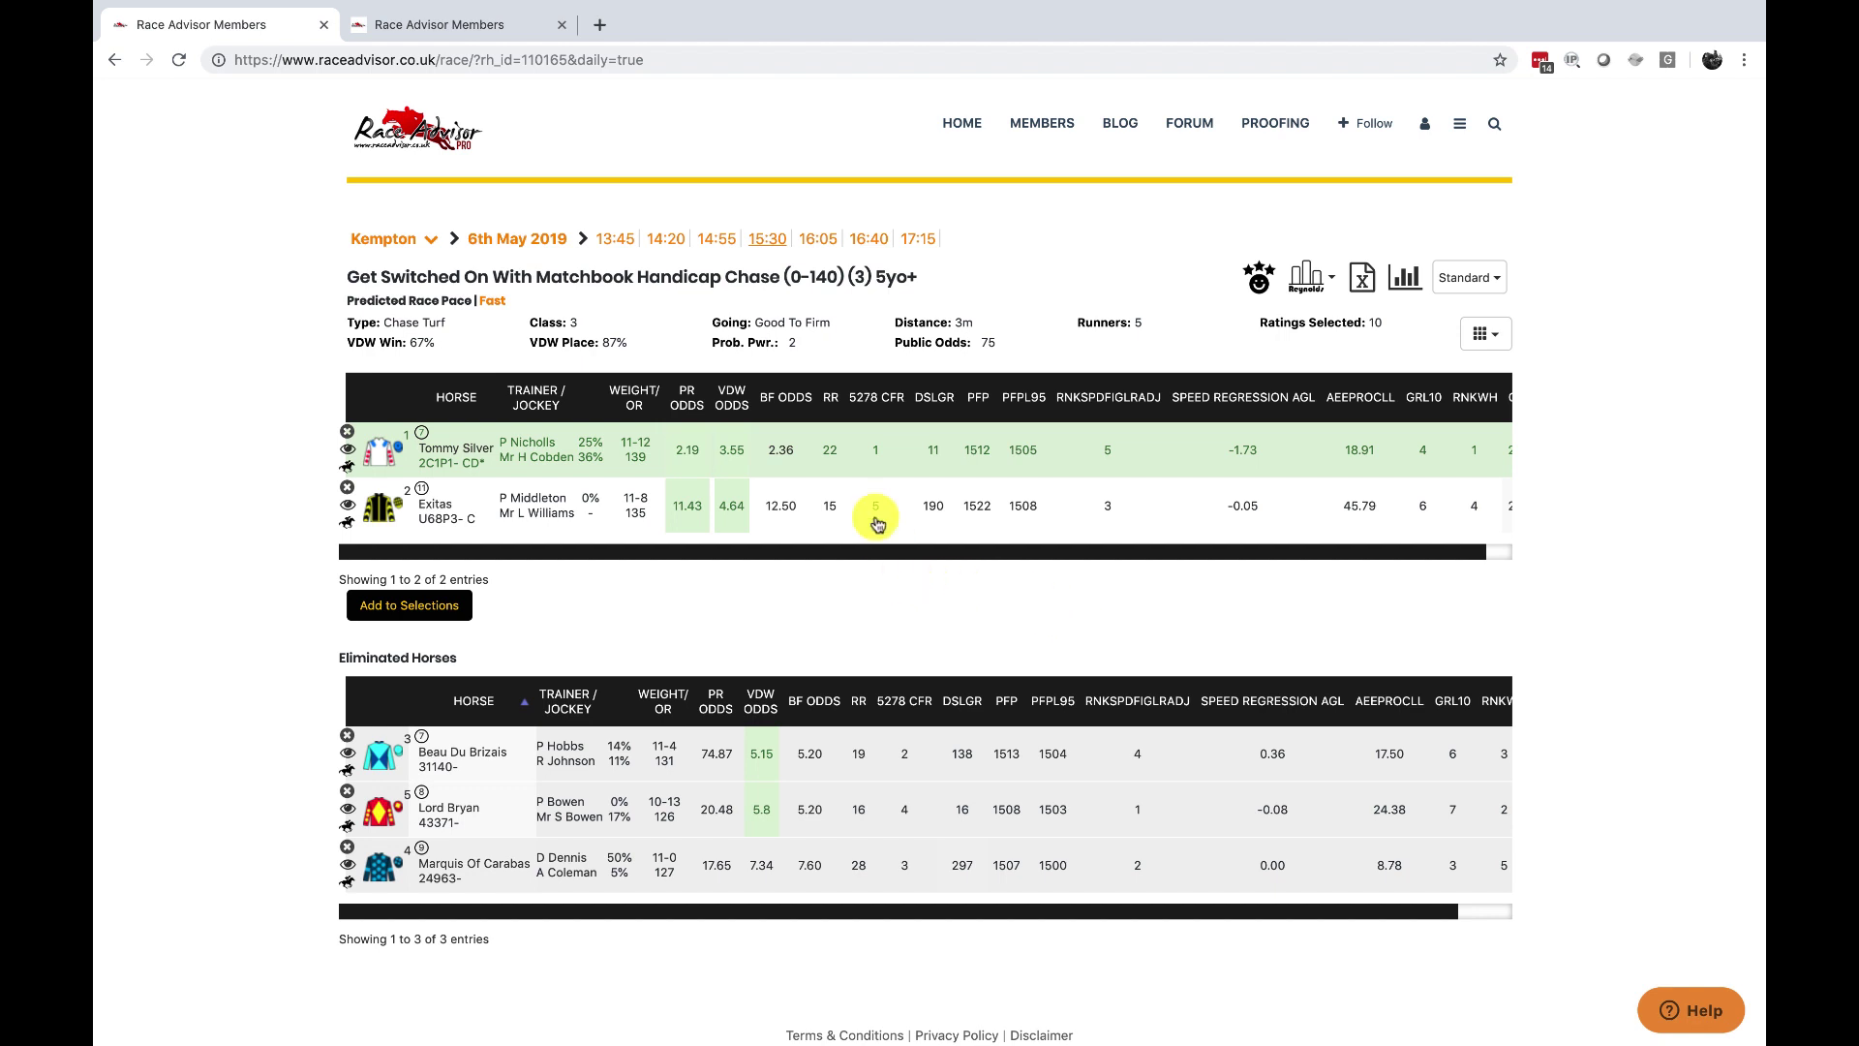
click(858, 454)
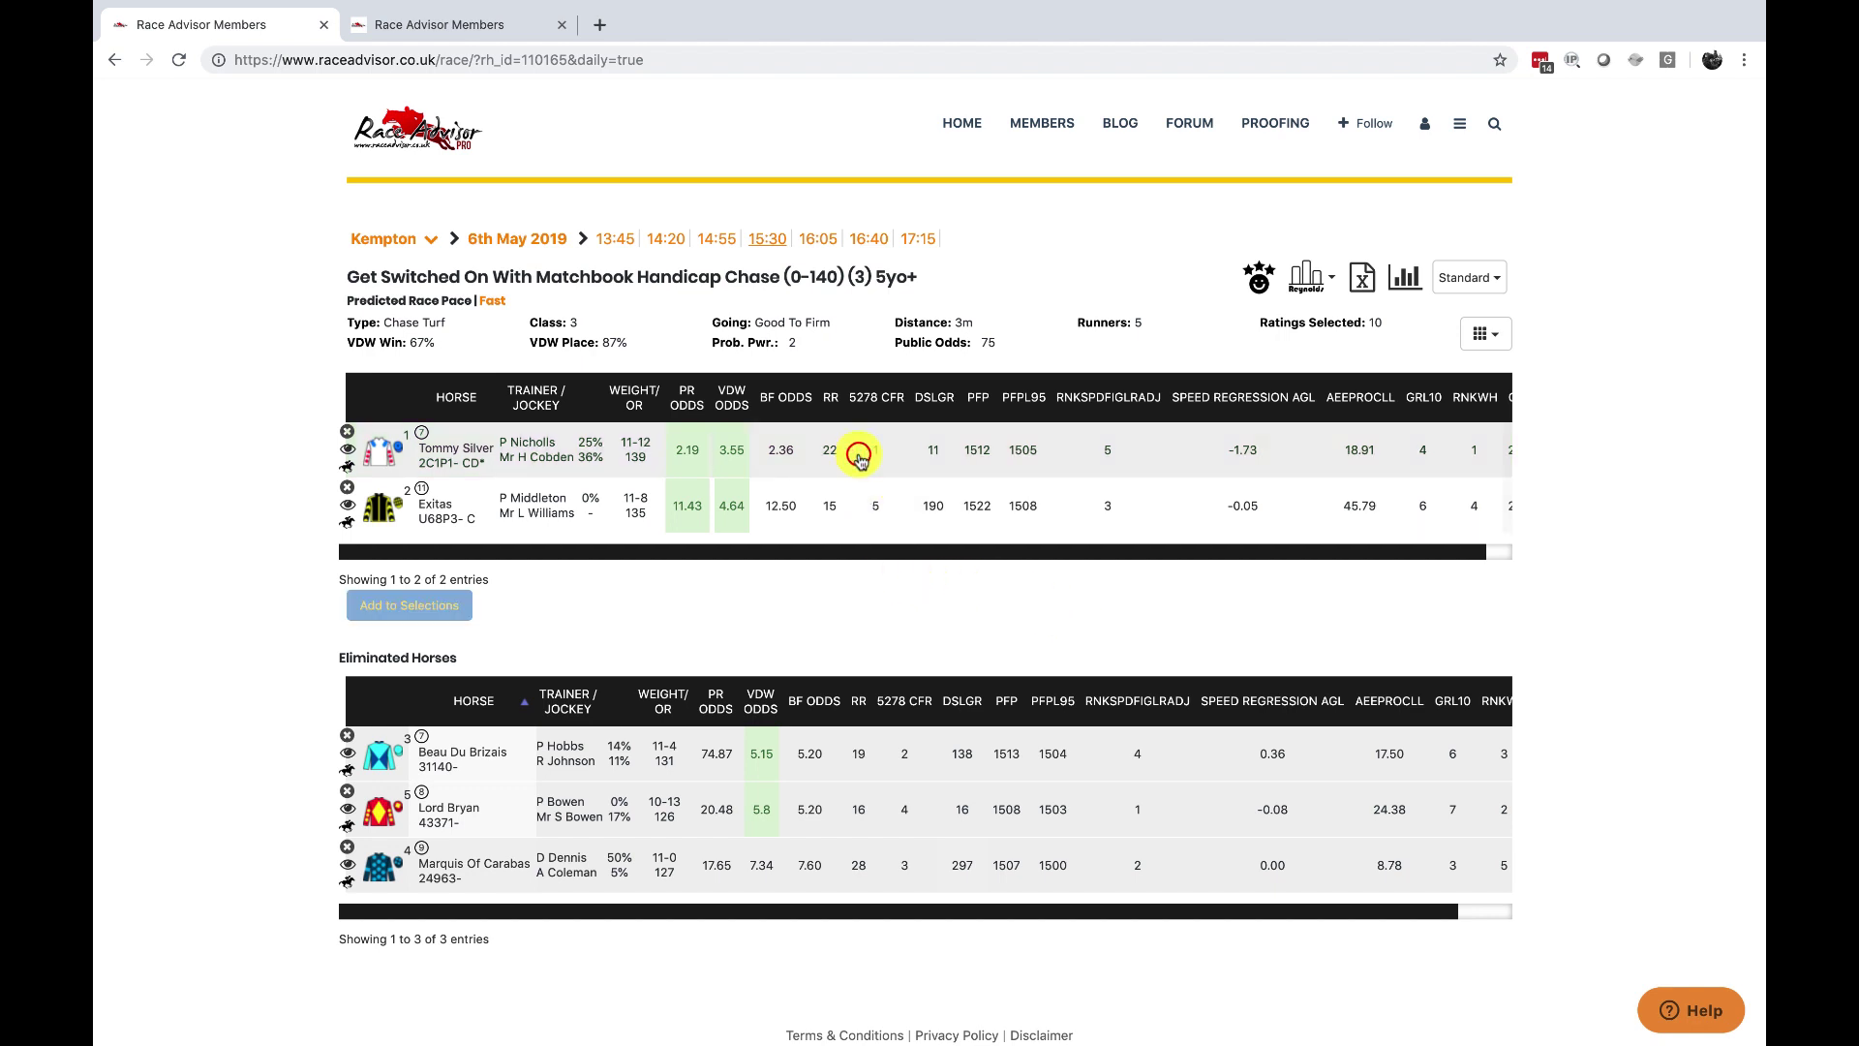
Add Tommy Silver to selections as a Back bet with stake size 25
click(503, 473)
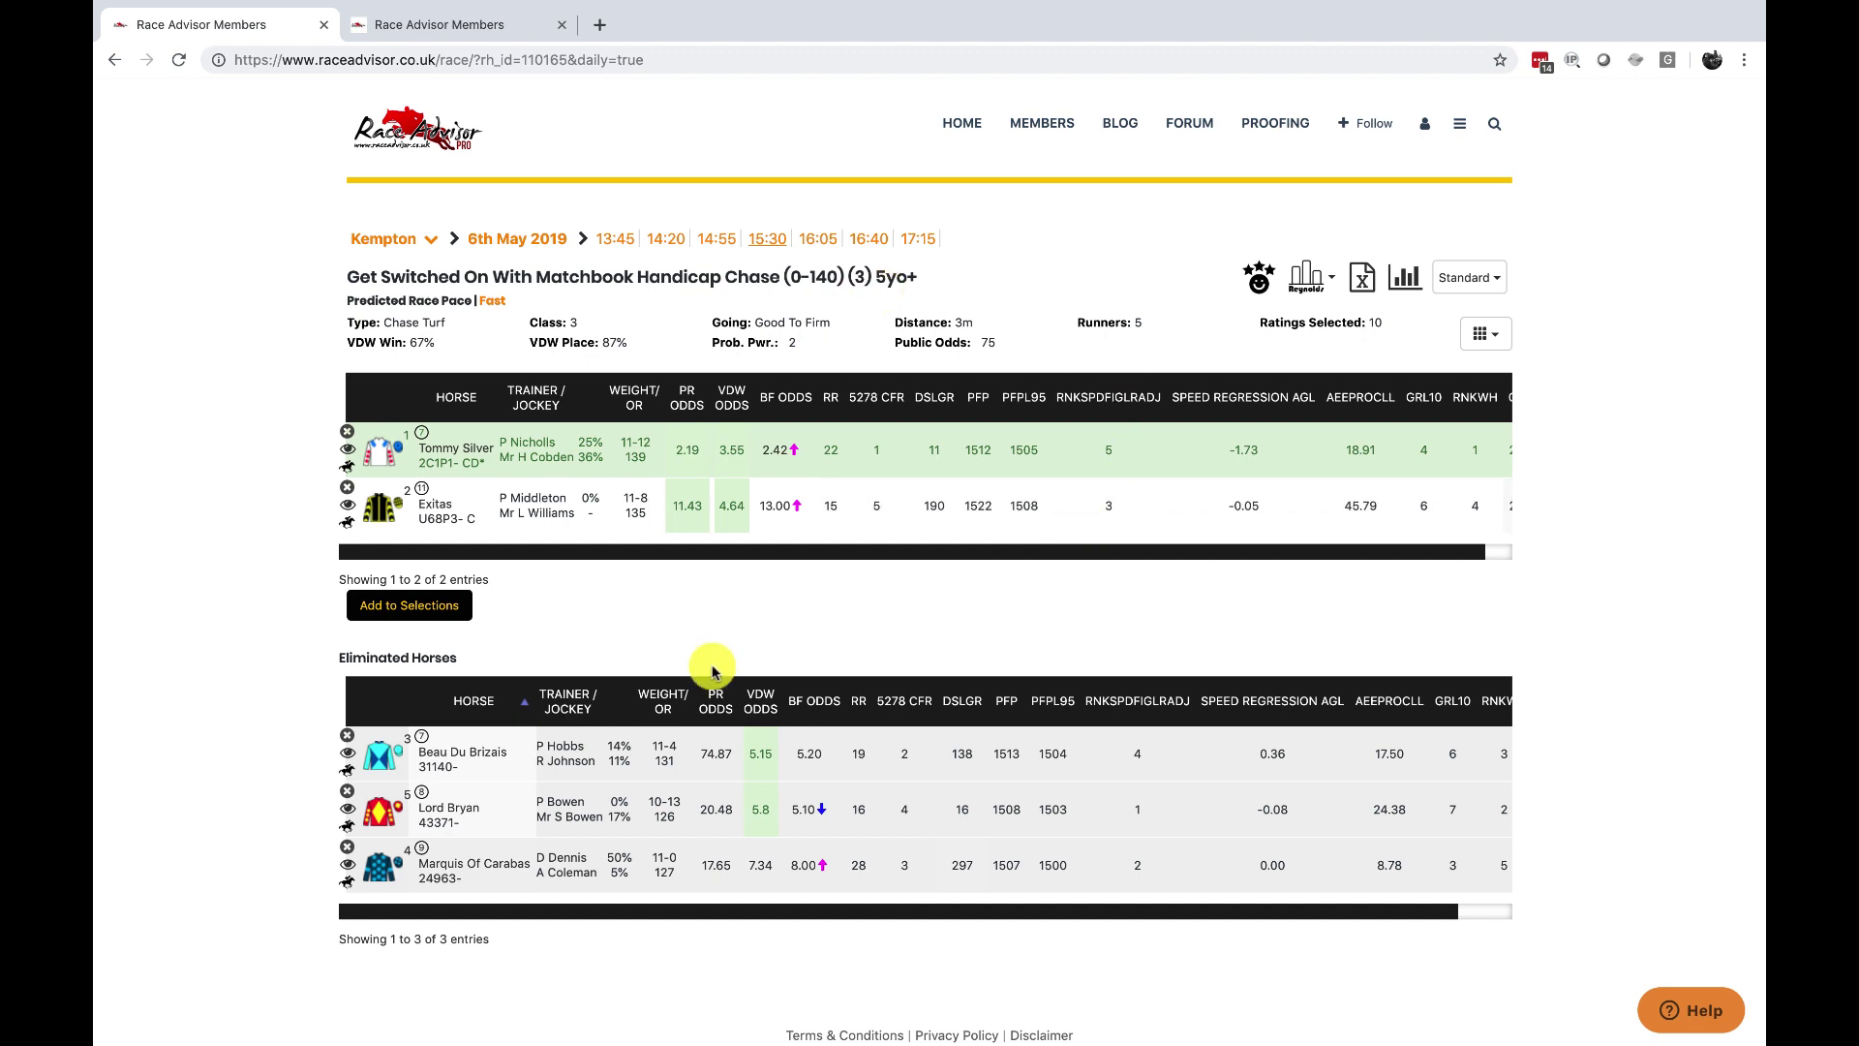
click(433, 604)
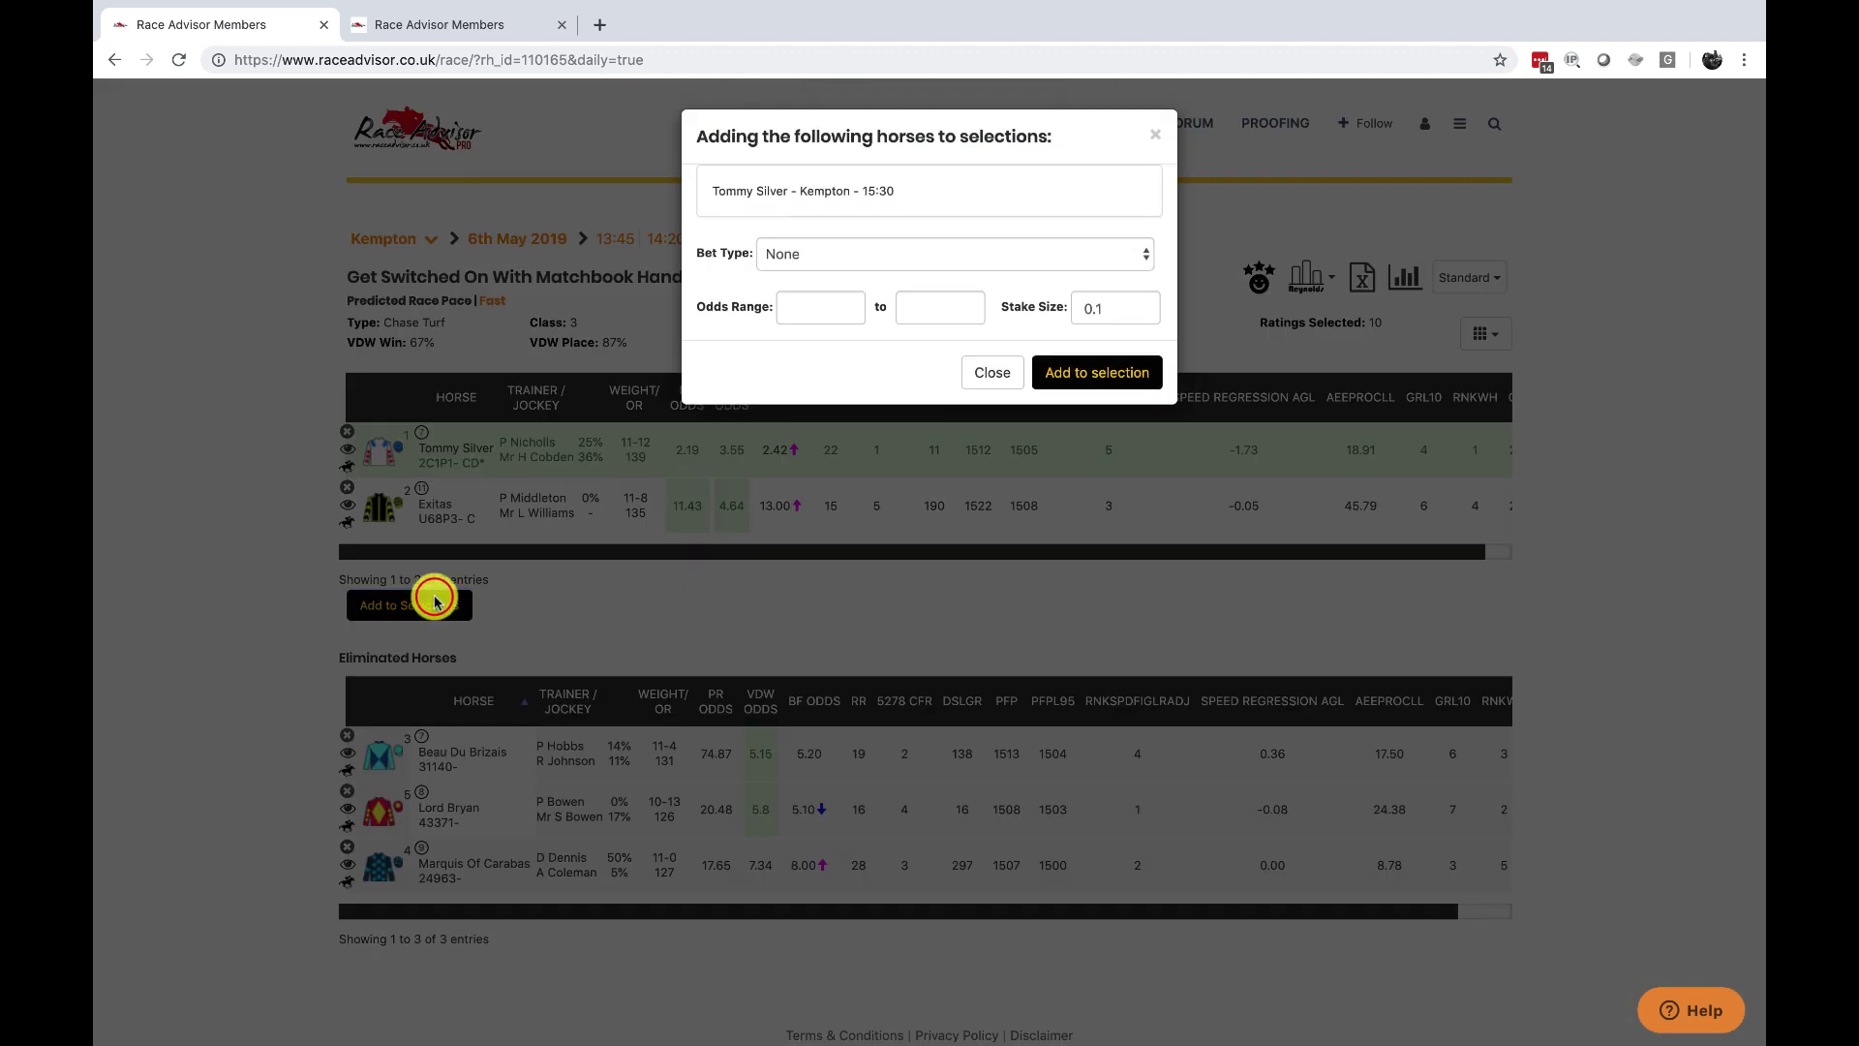
click(838, 253)
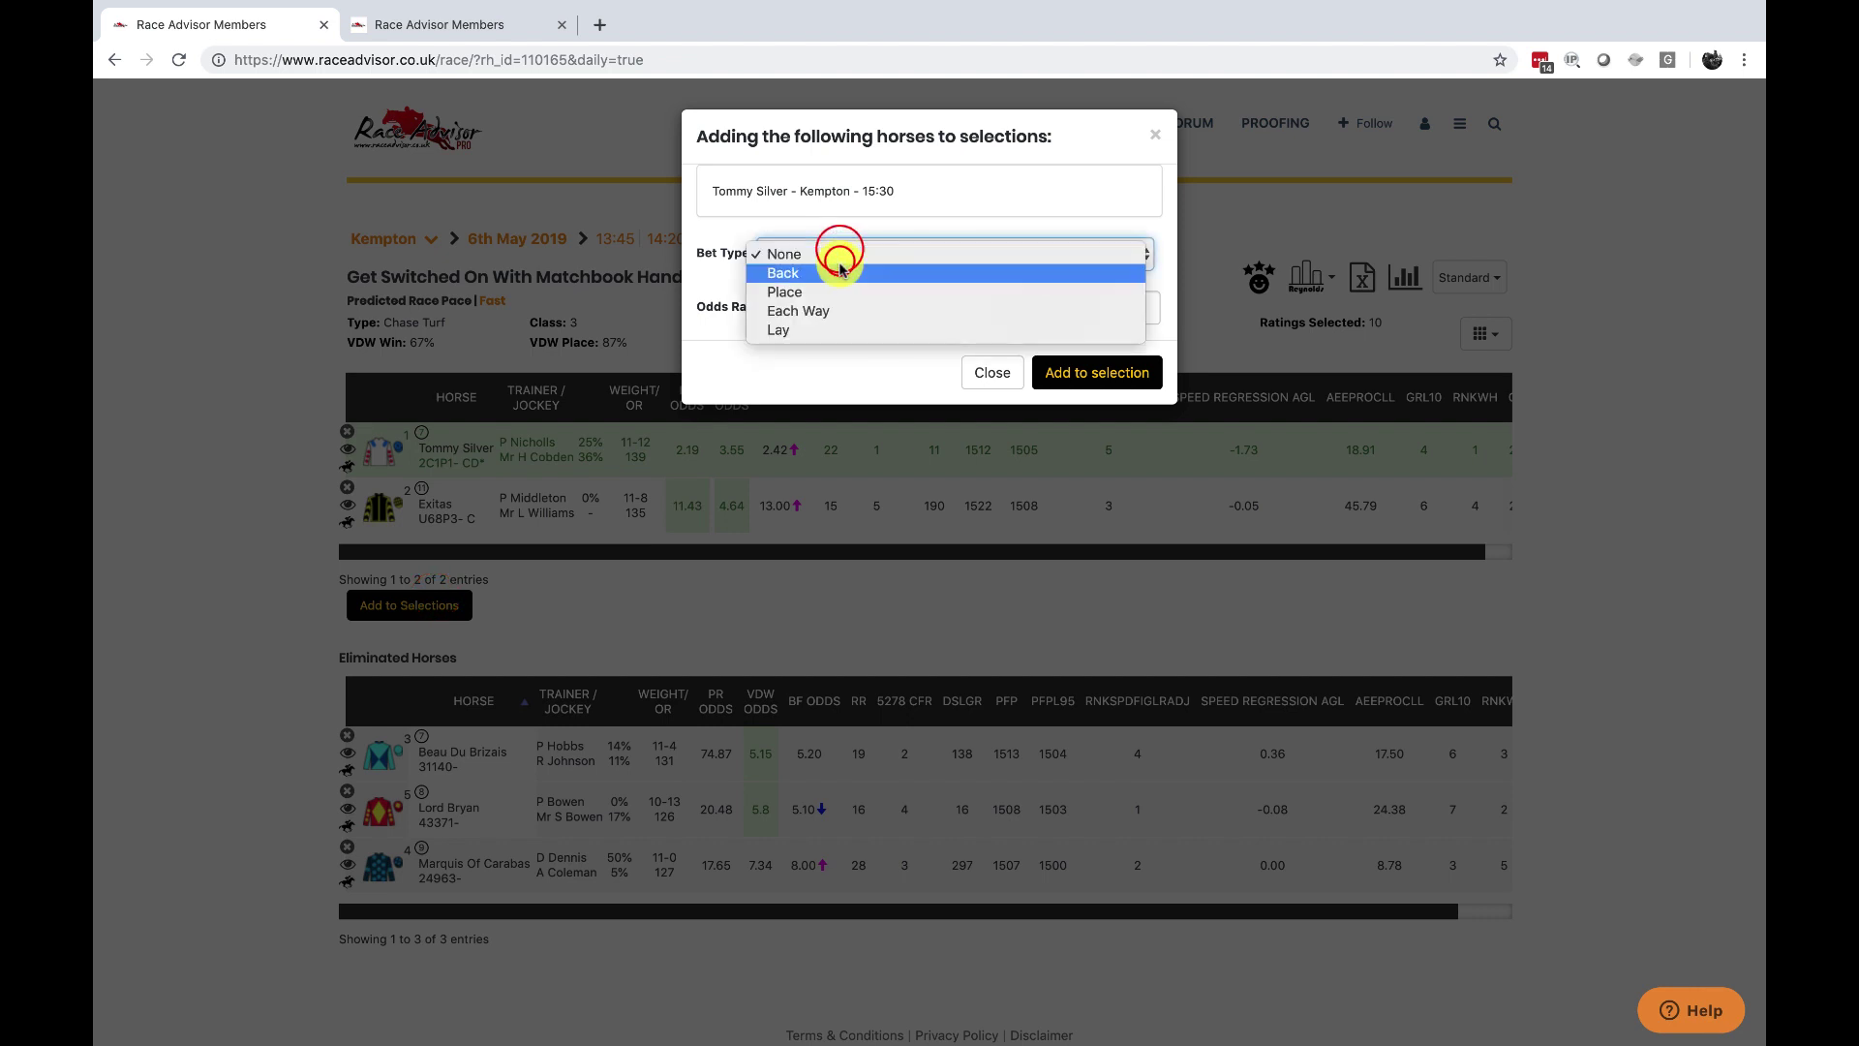
click(838, 275)
click(810, 307)
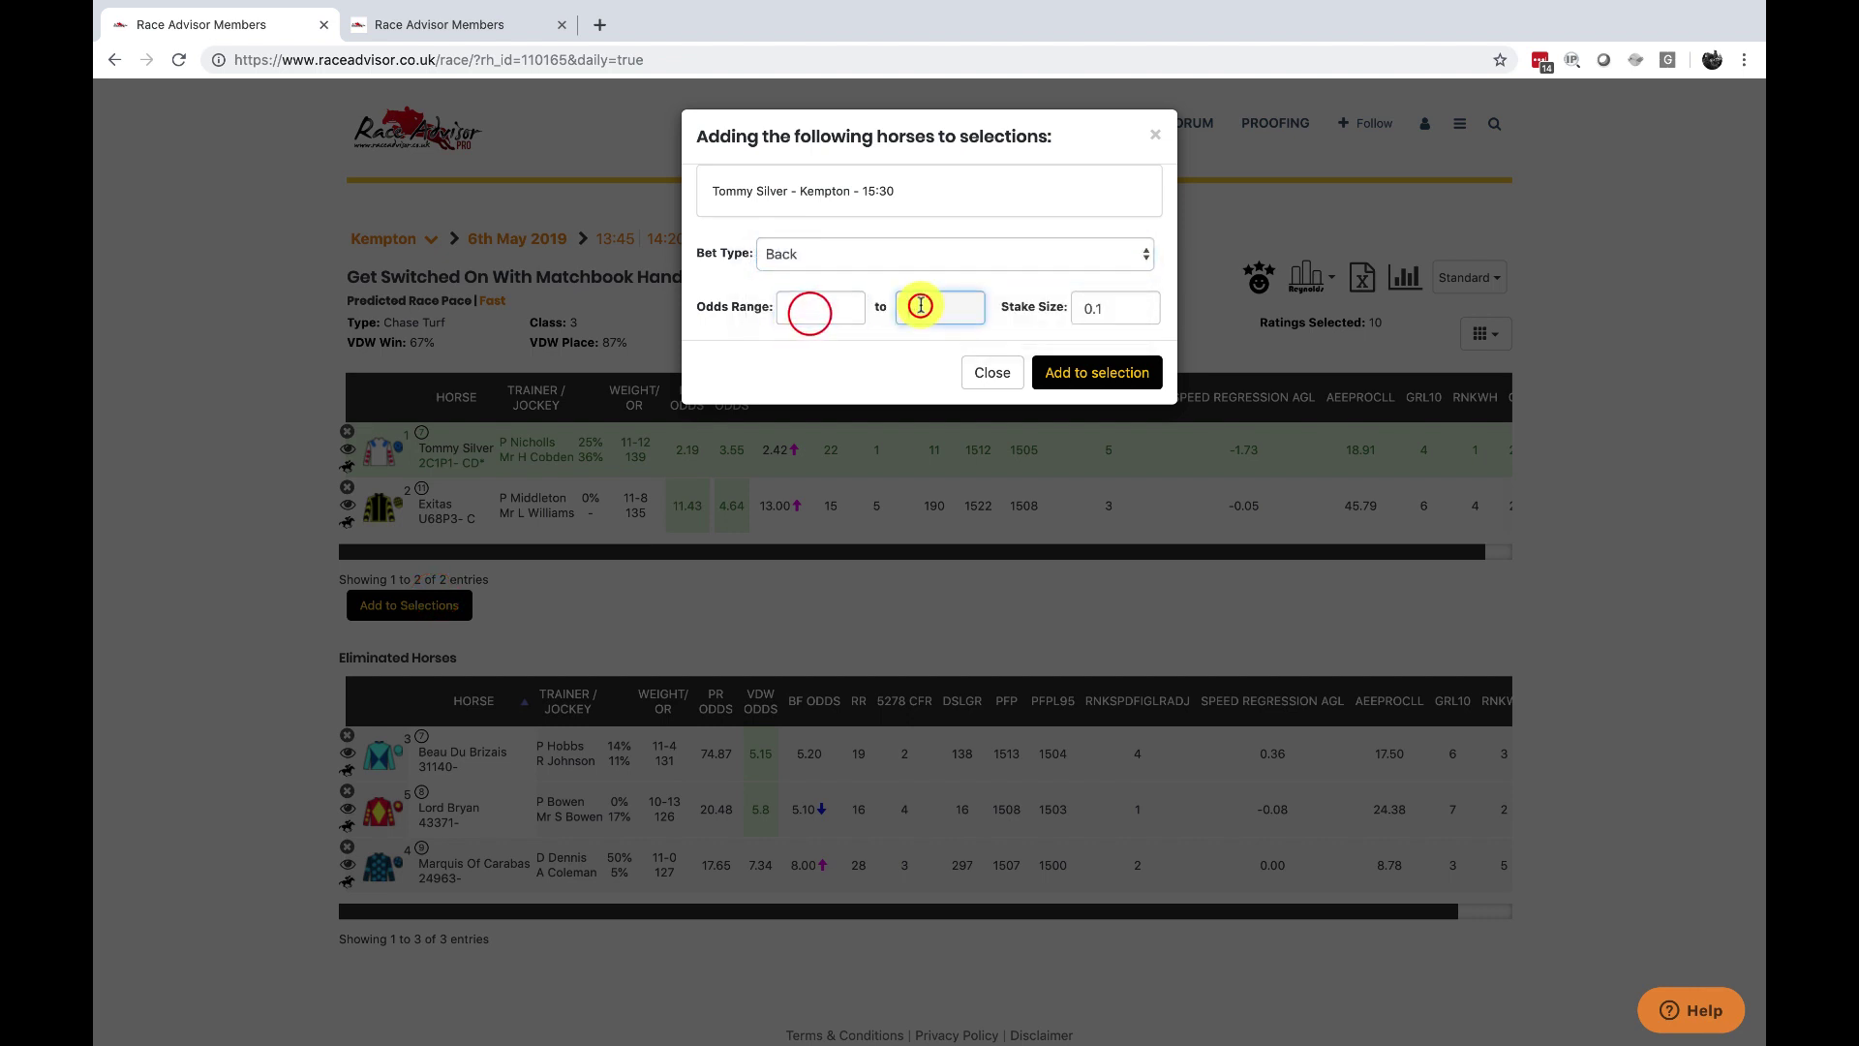
click(920, 306)
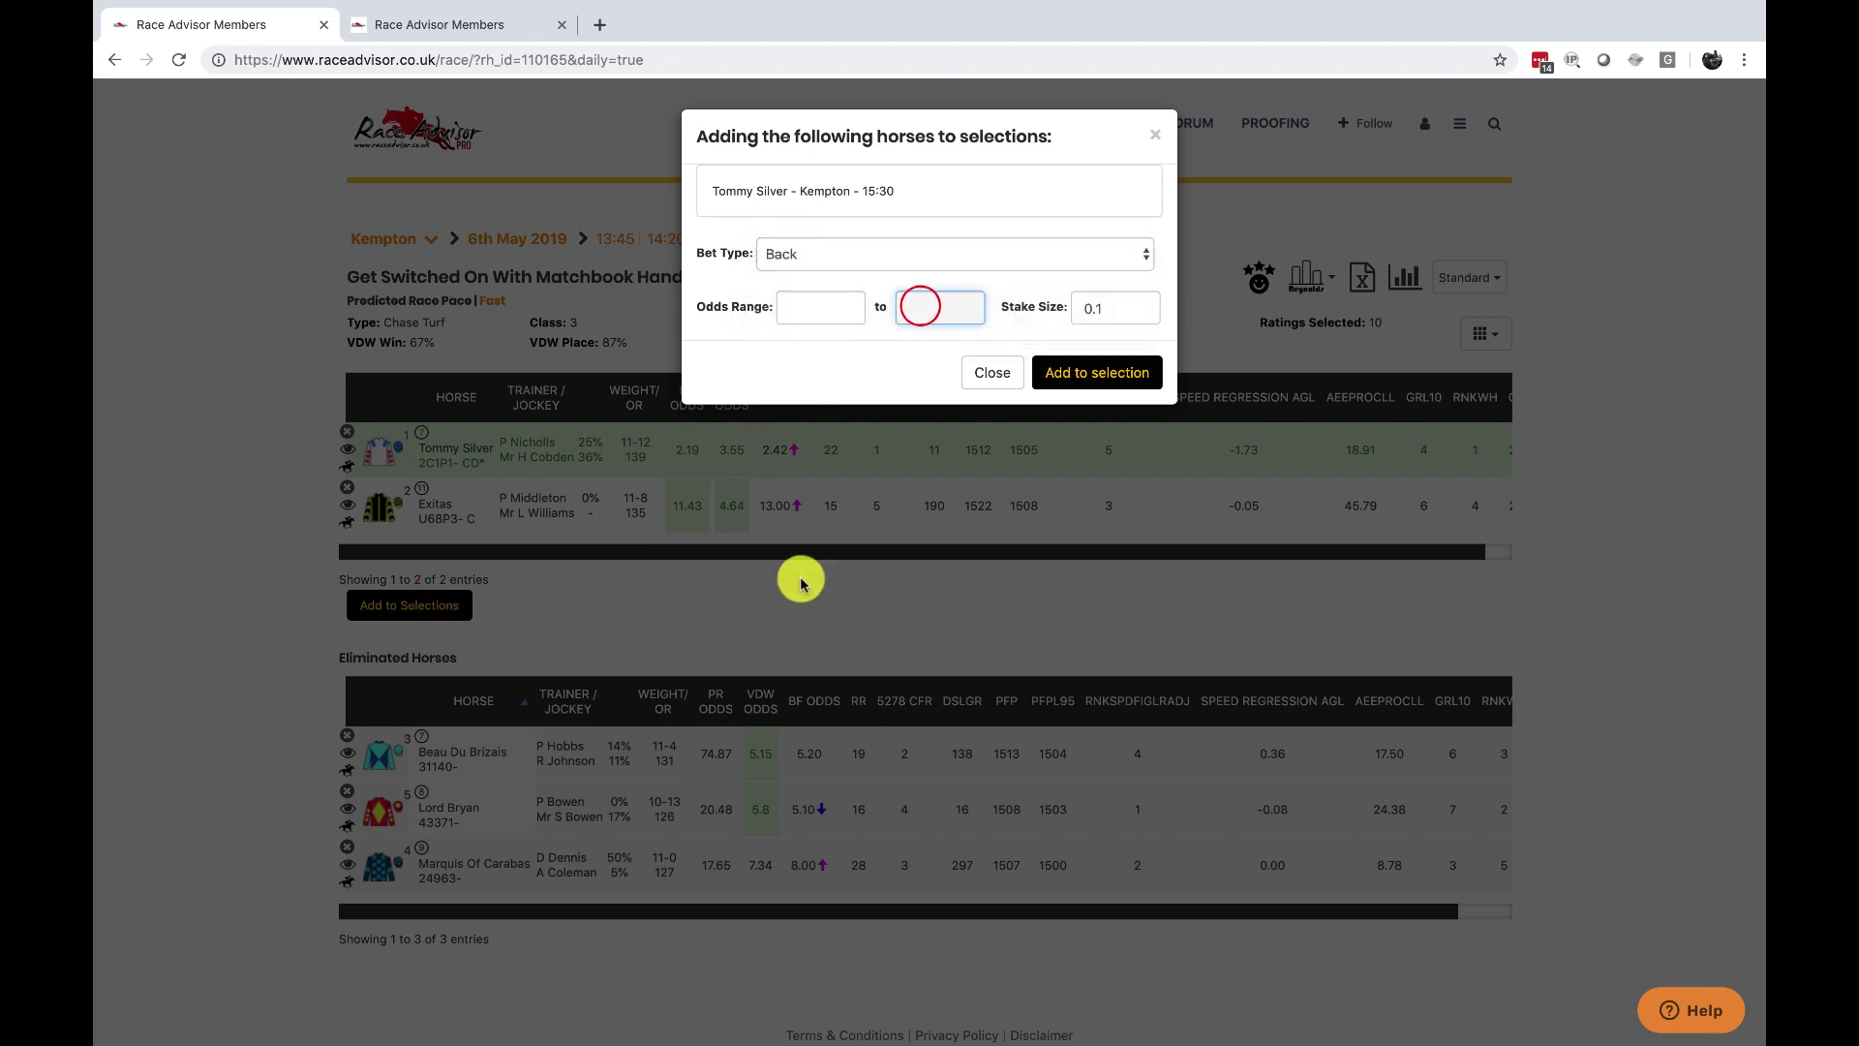
click(1121, 310)
text(15)
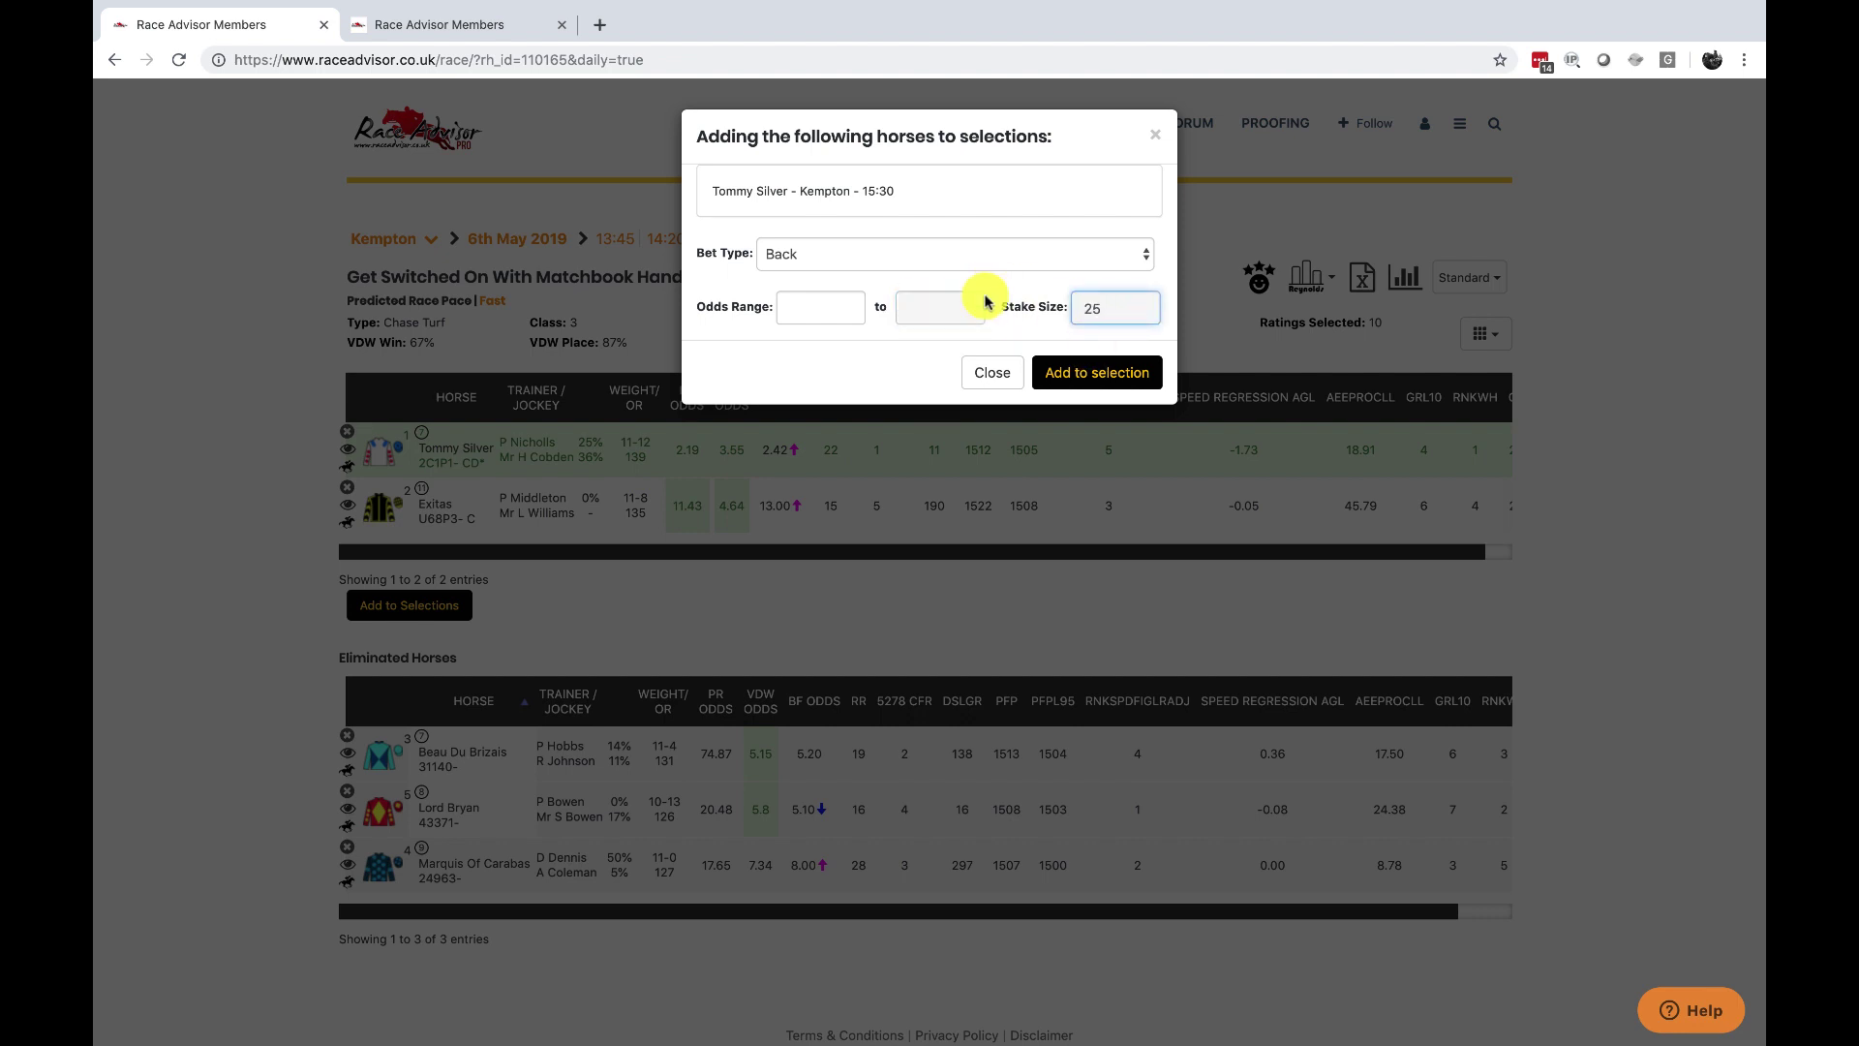
click(1079, 379)
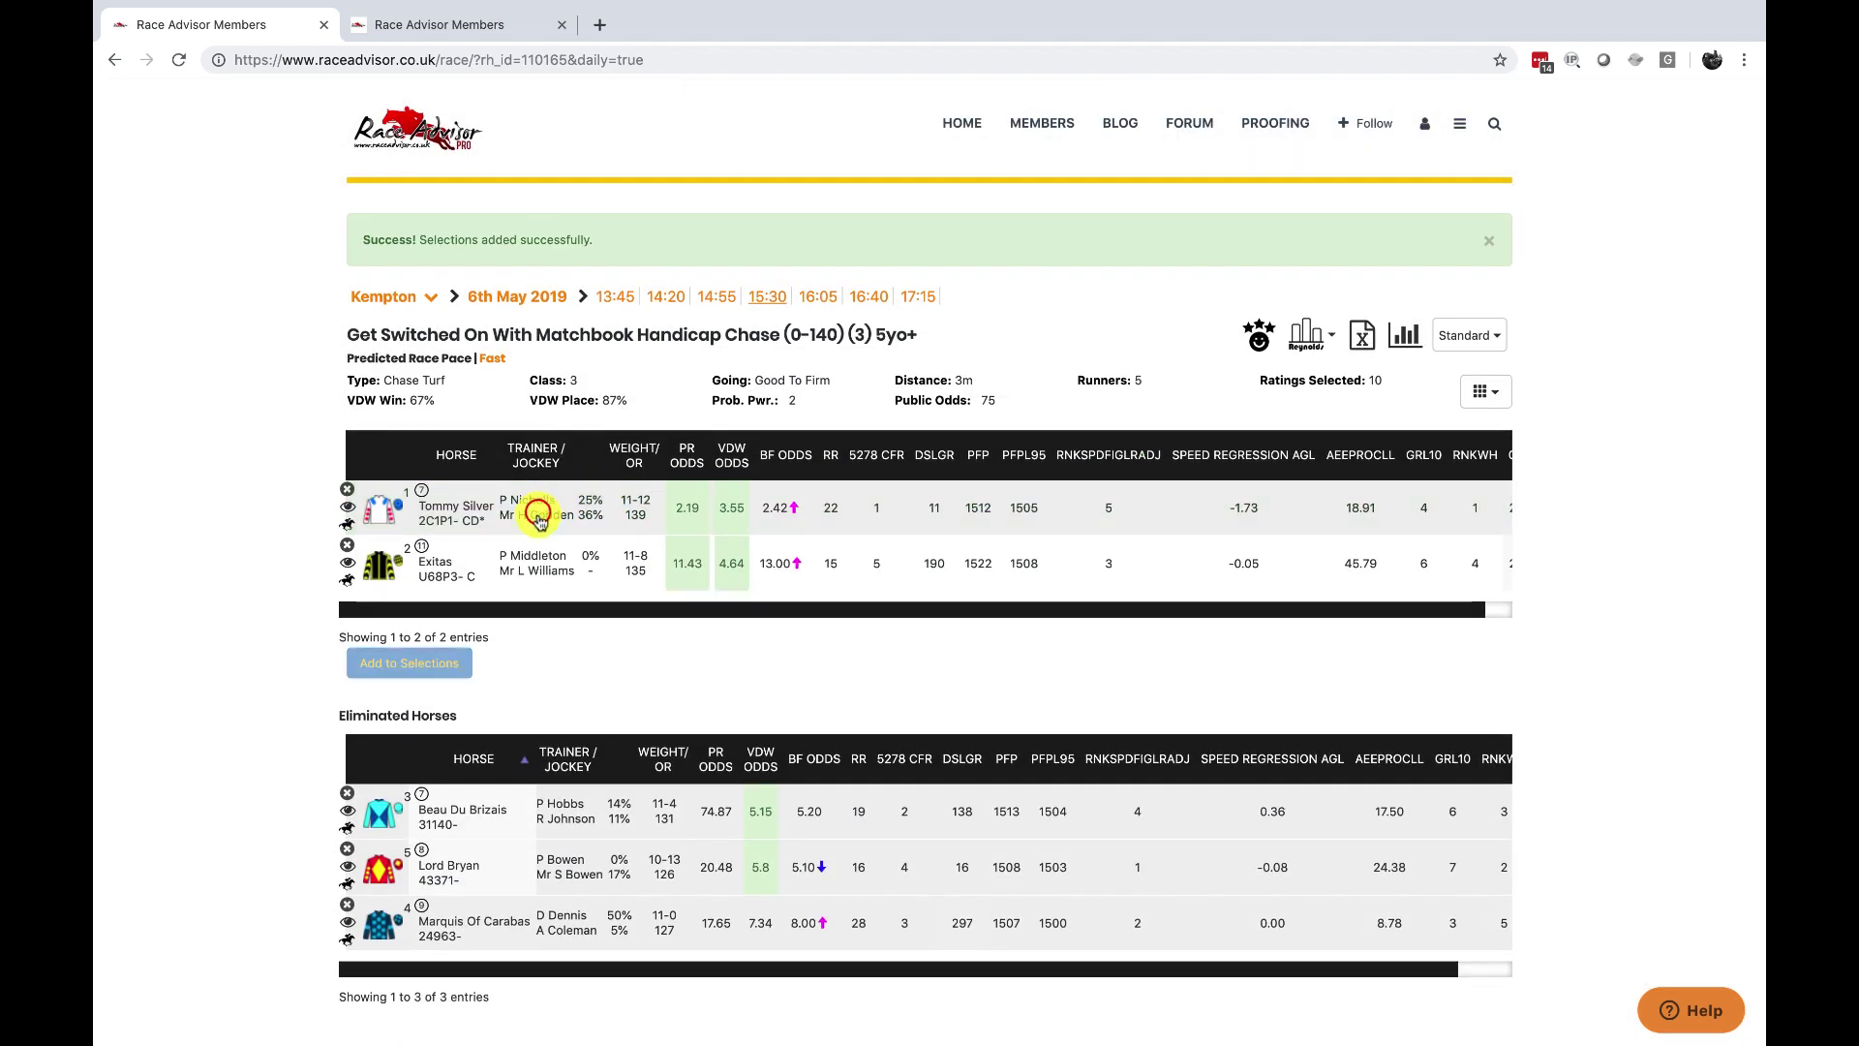
Add Exitas to selections as a Place bet with stake size 5
click(501, 569)
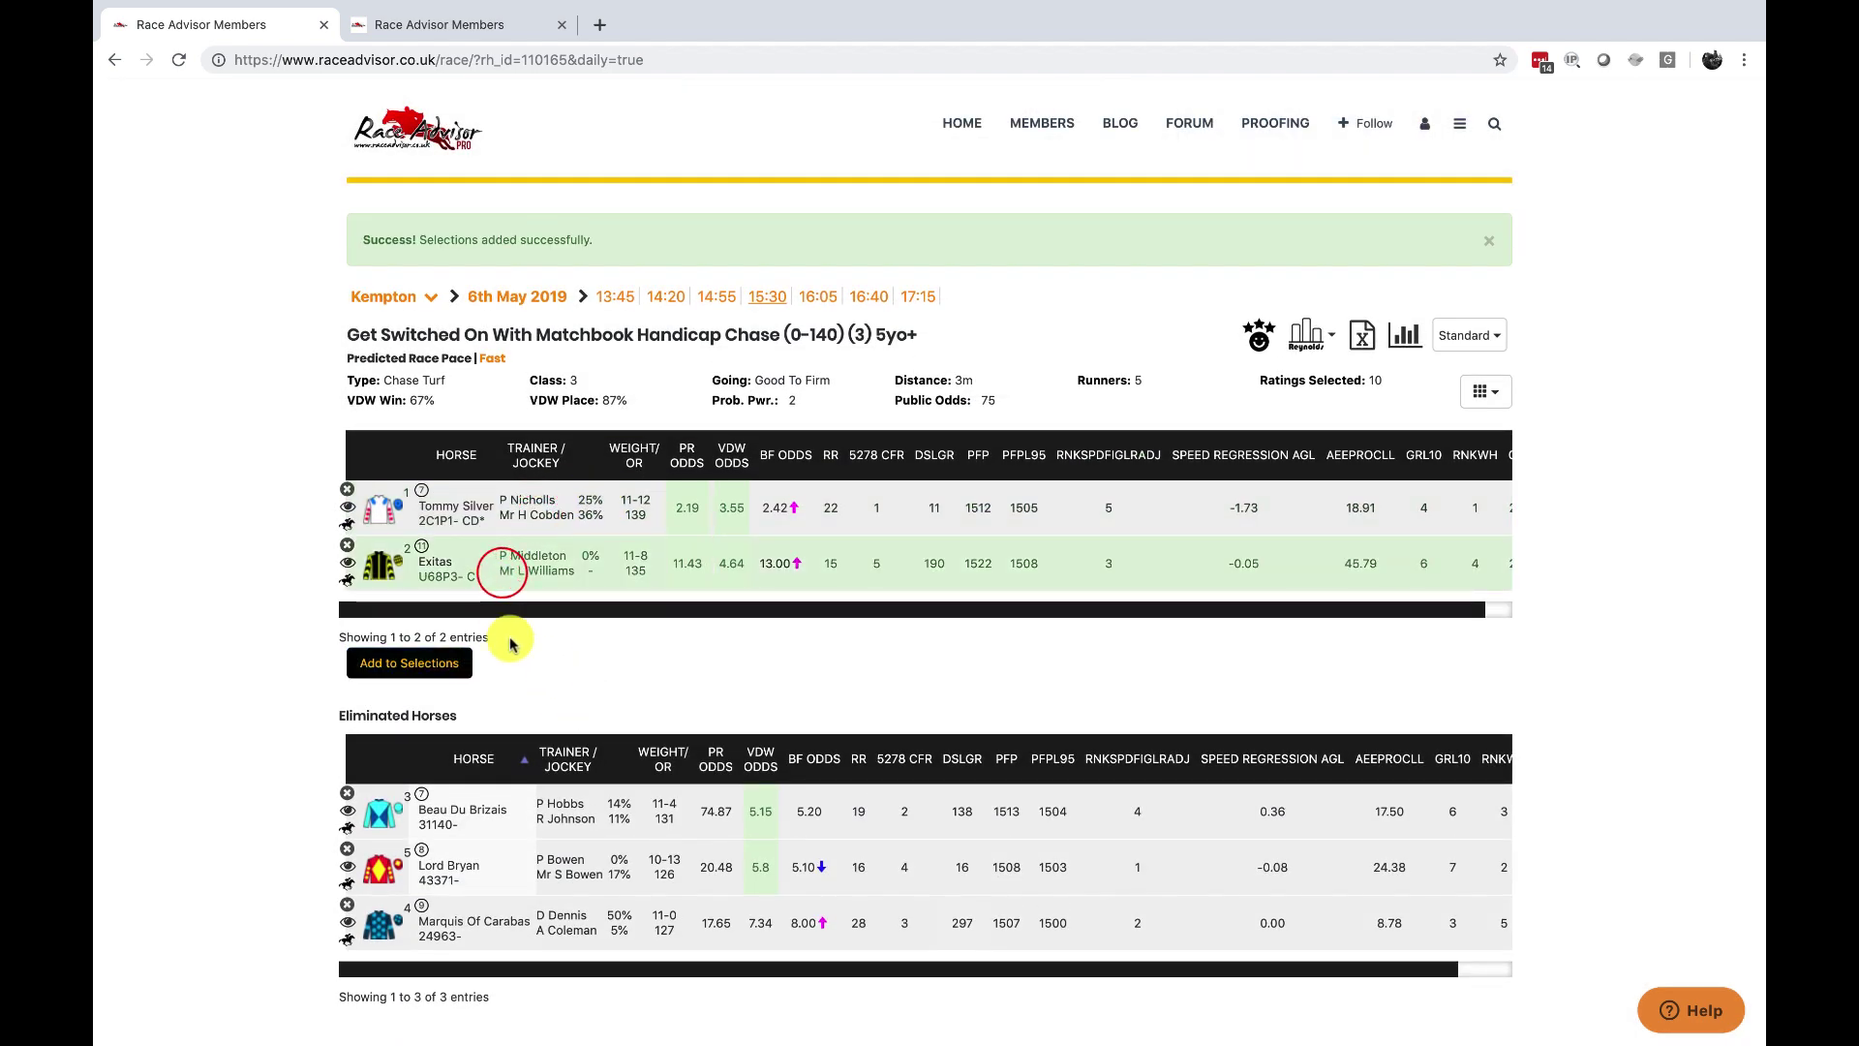
click(513, 567)
click(512, 568)
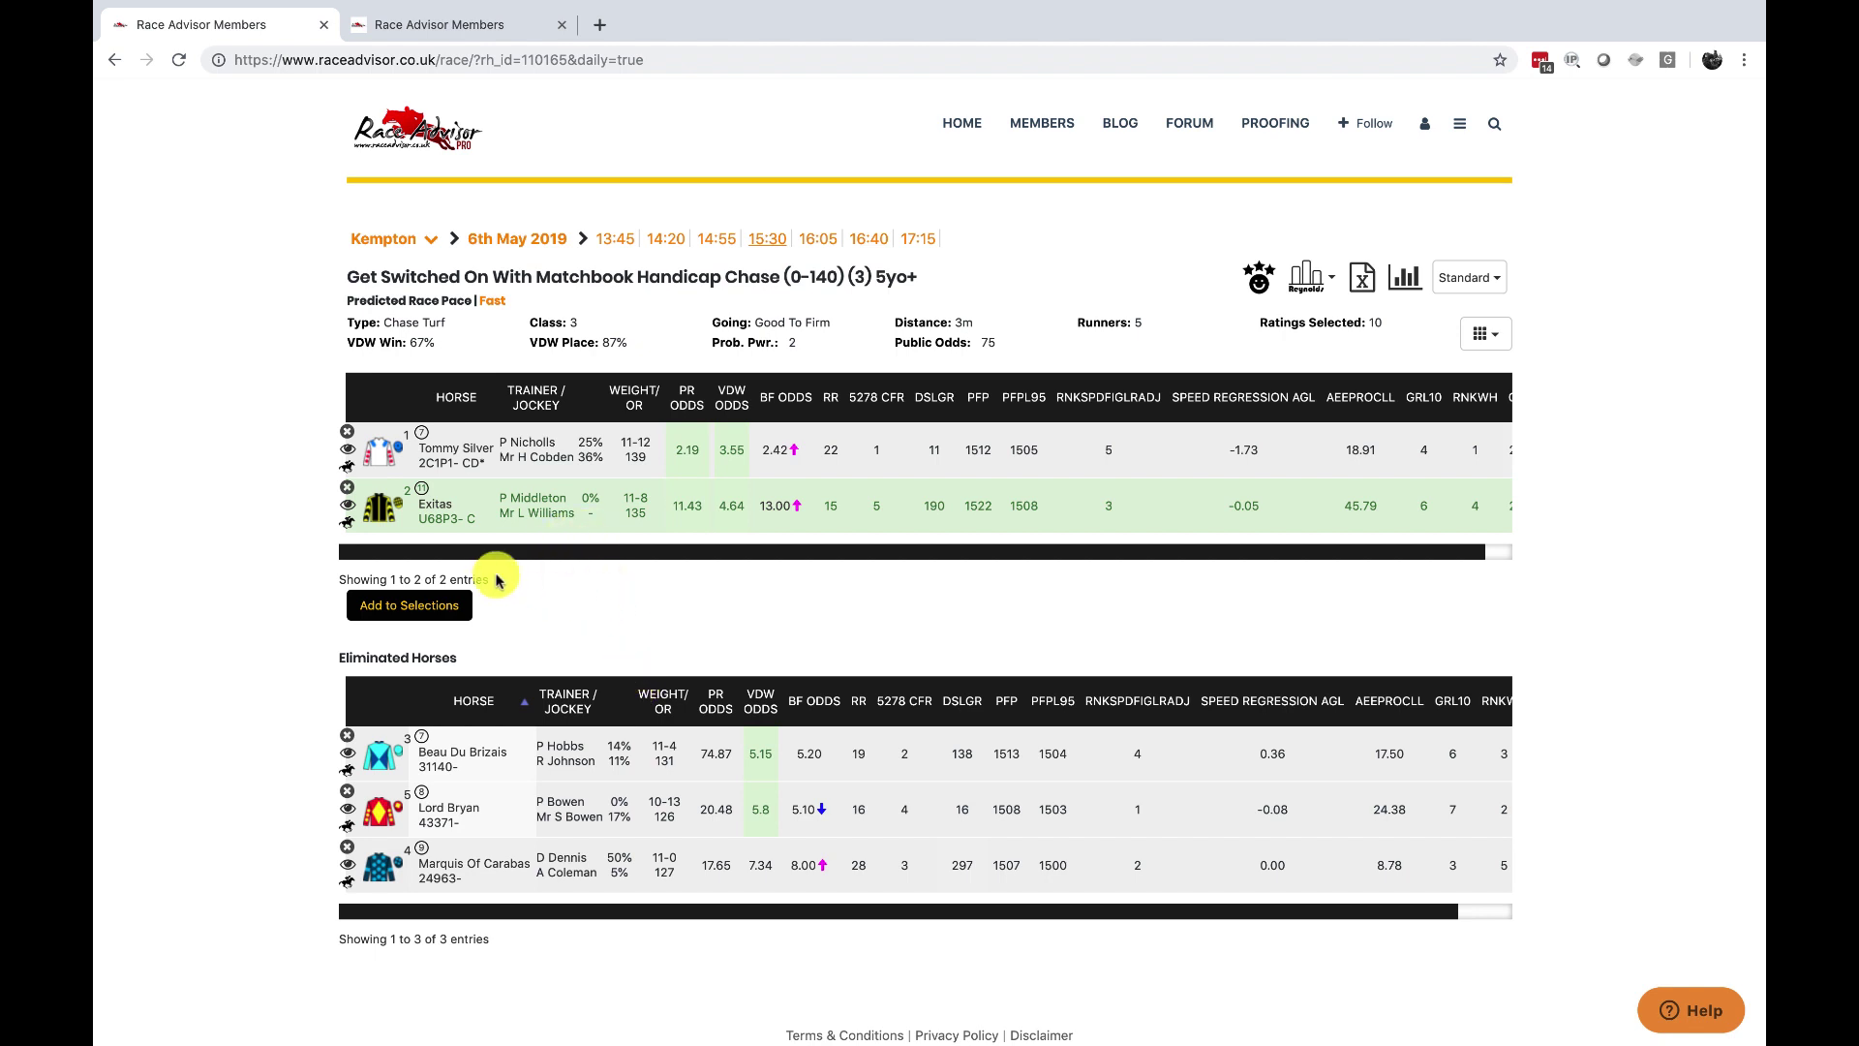
click(460, 612)
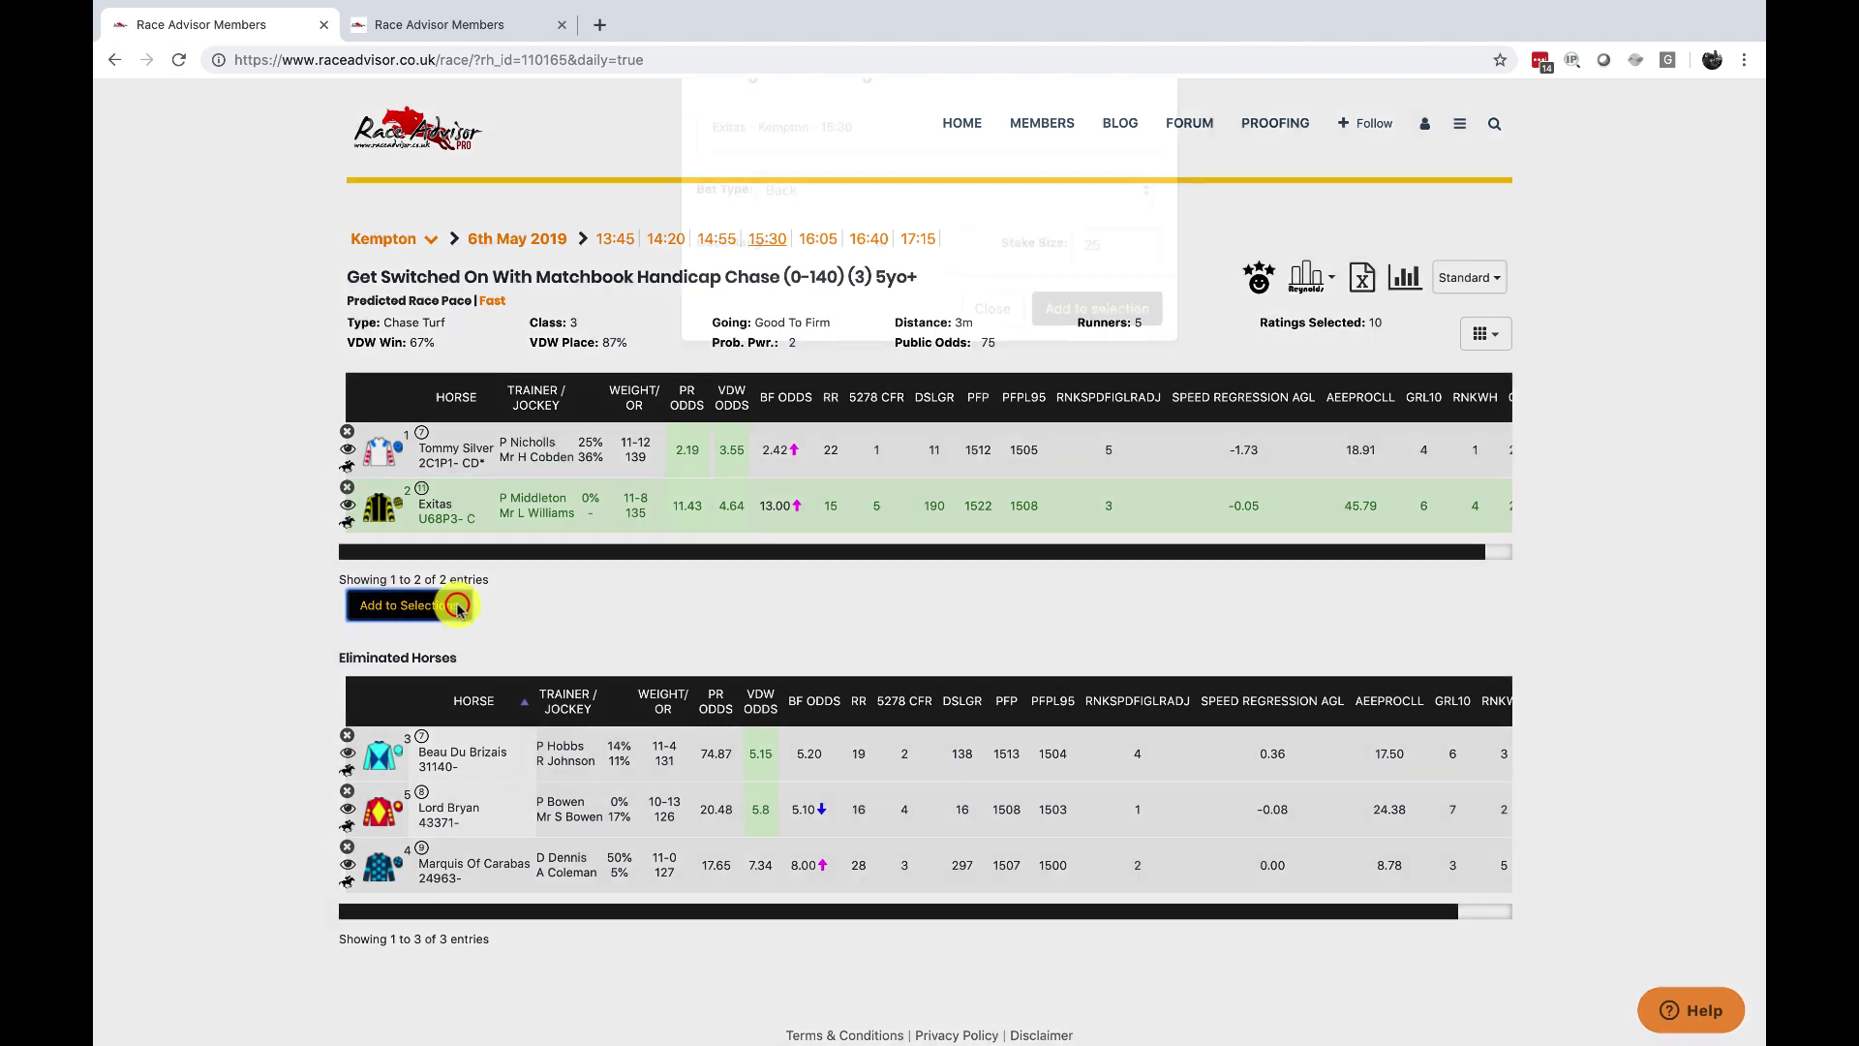
click(893, 248)
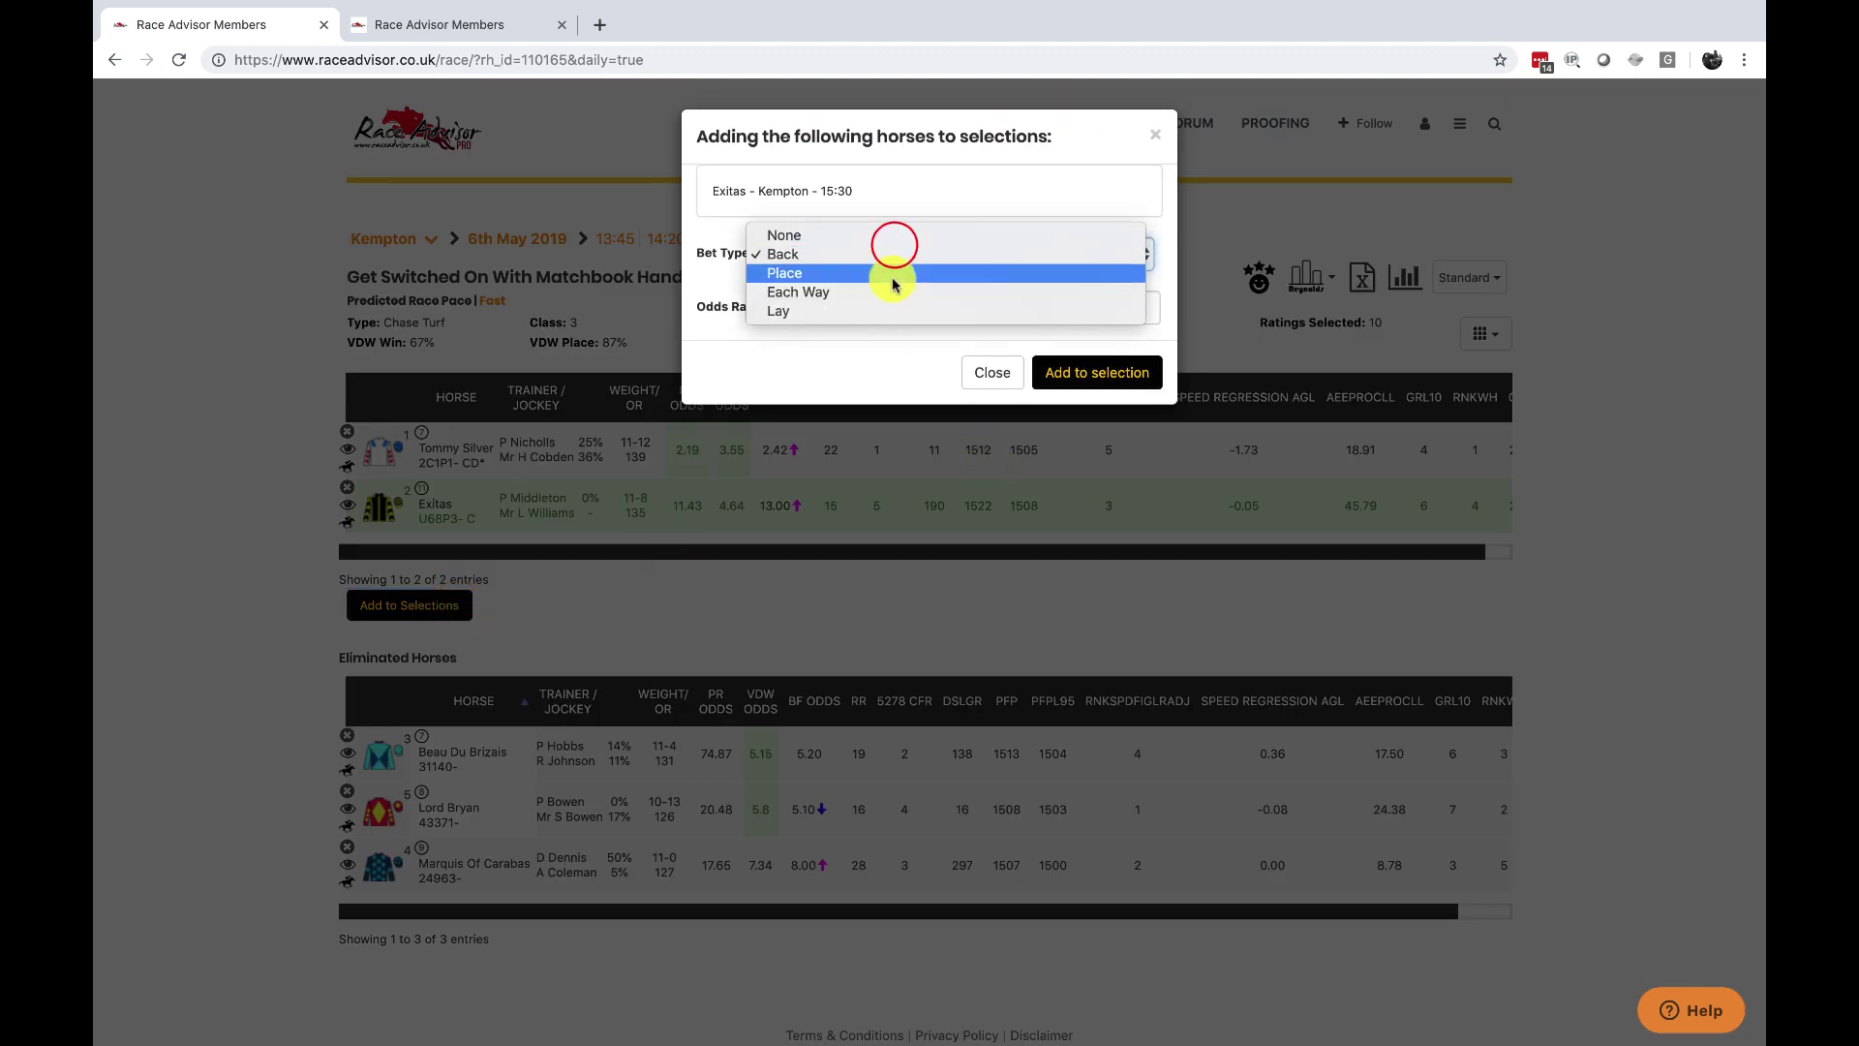
click(887, 273)
click(1103, 312)
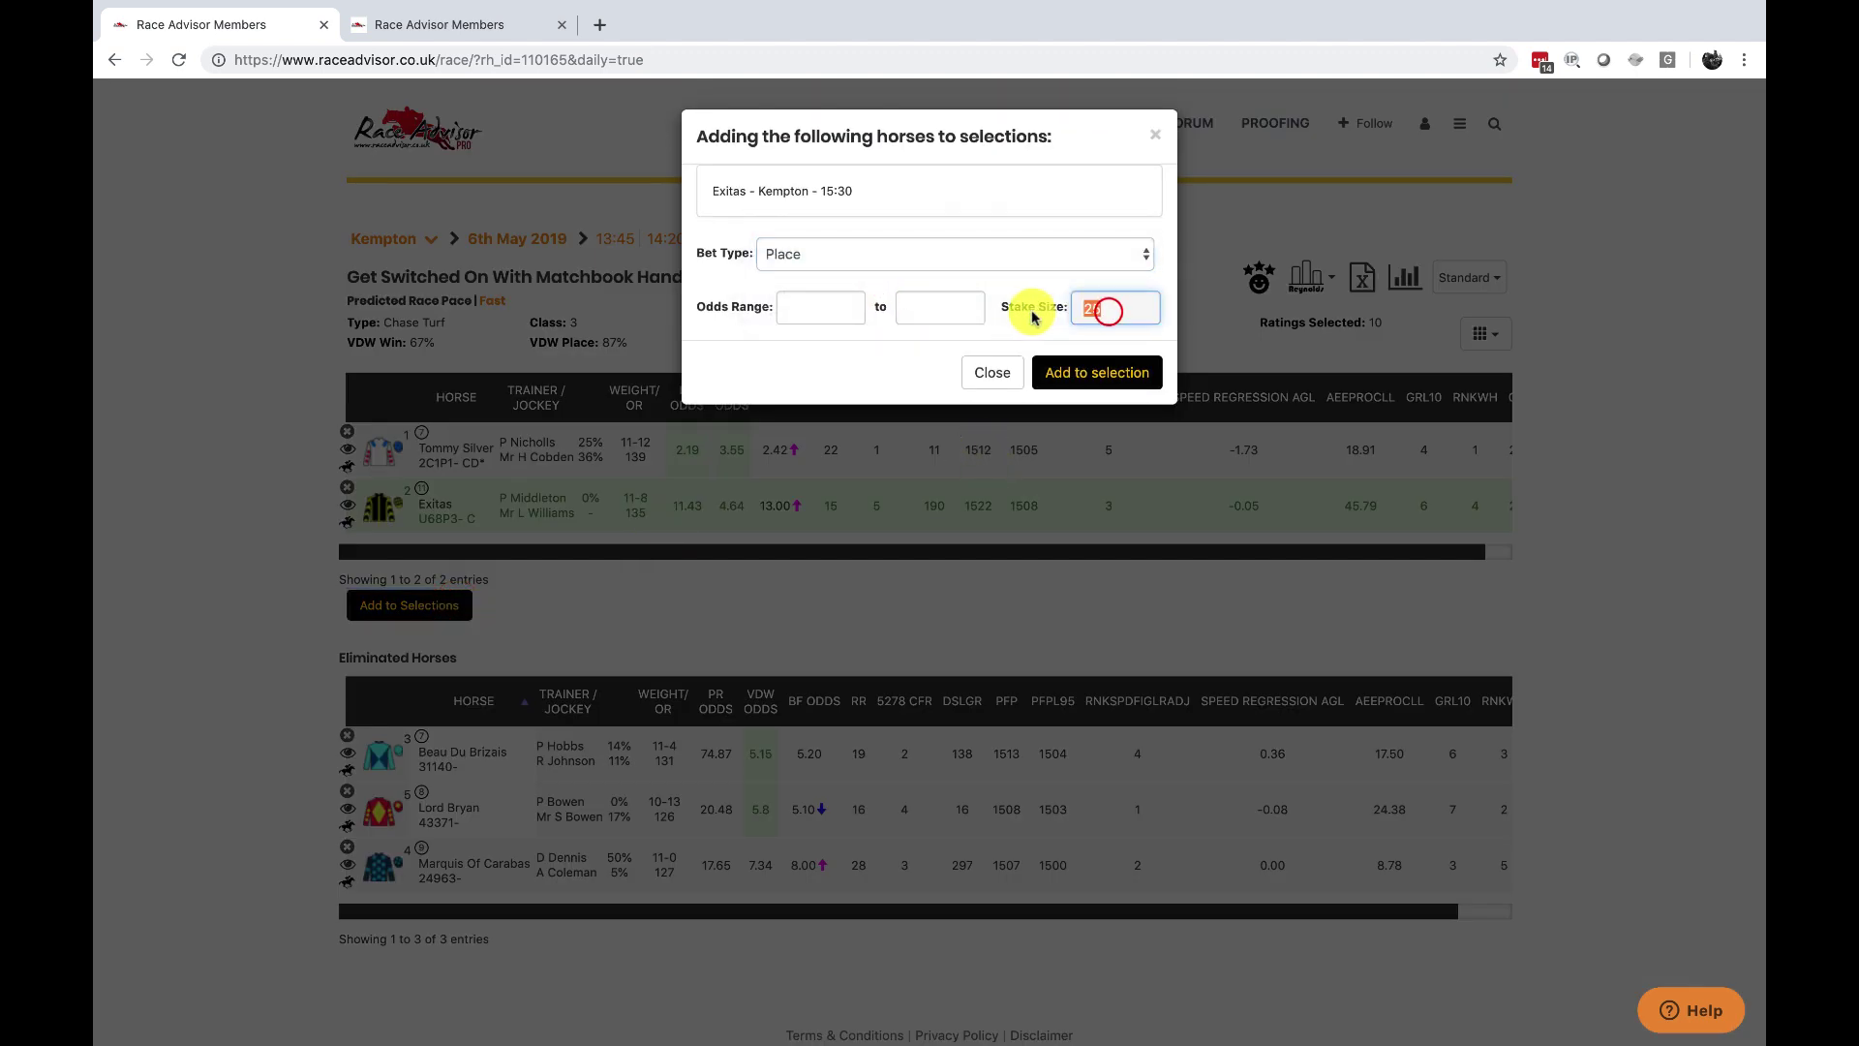
text(5)
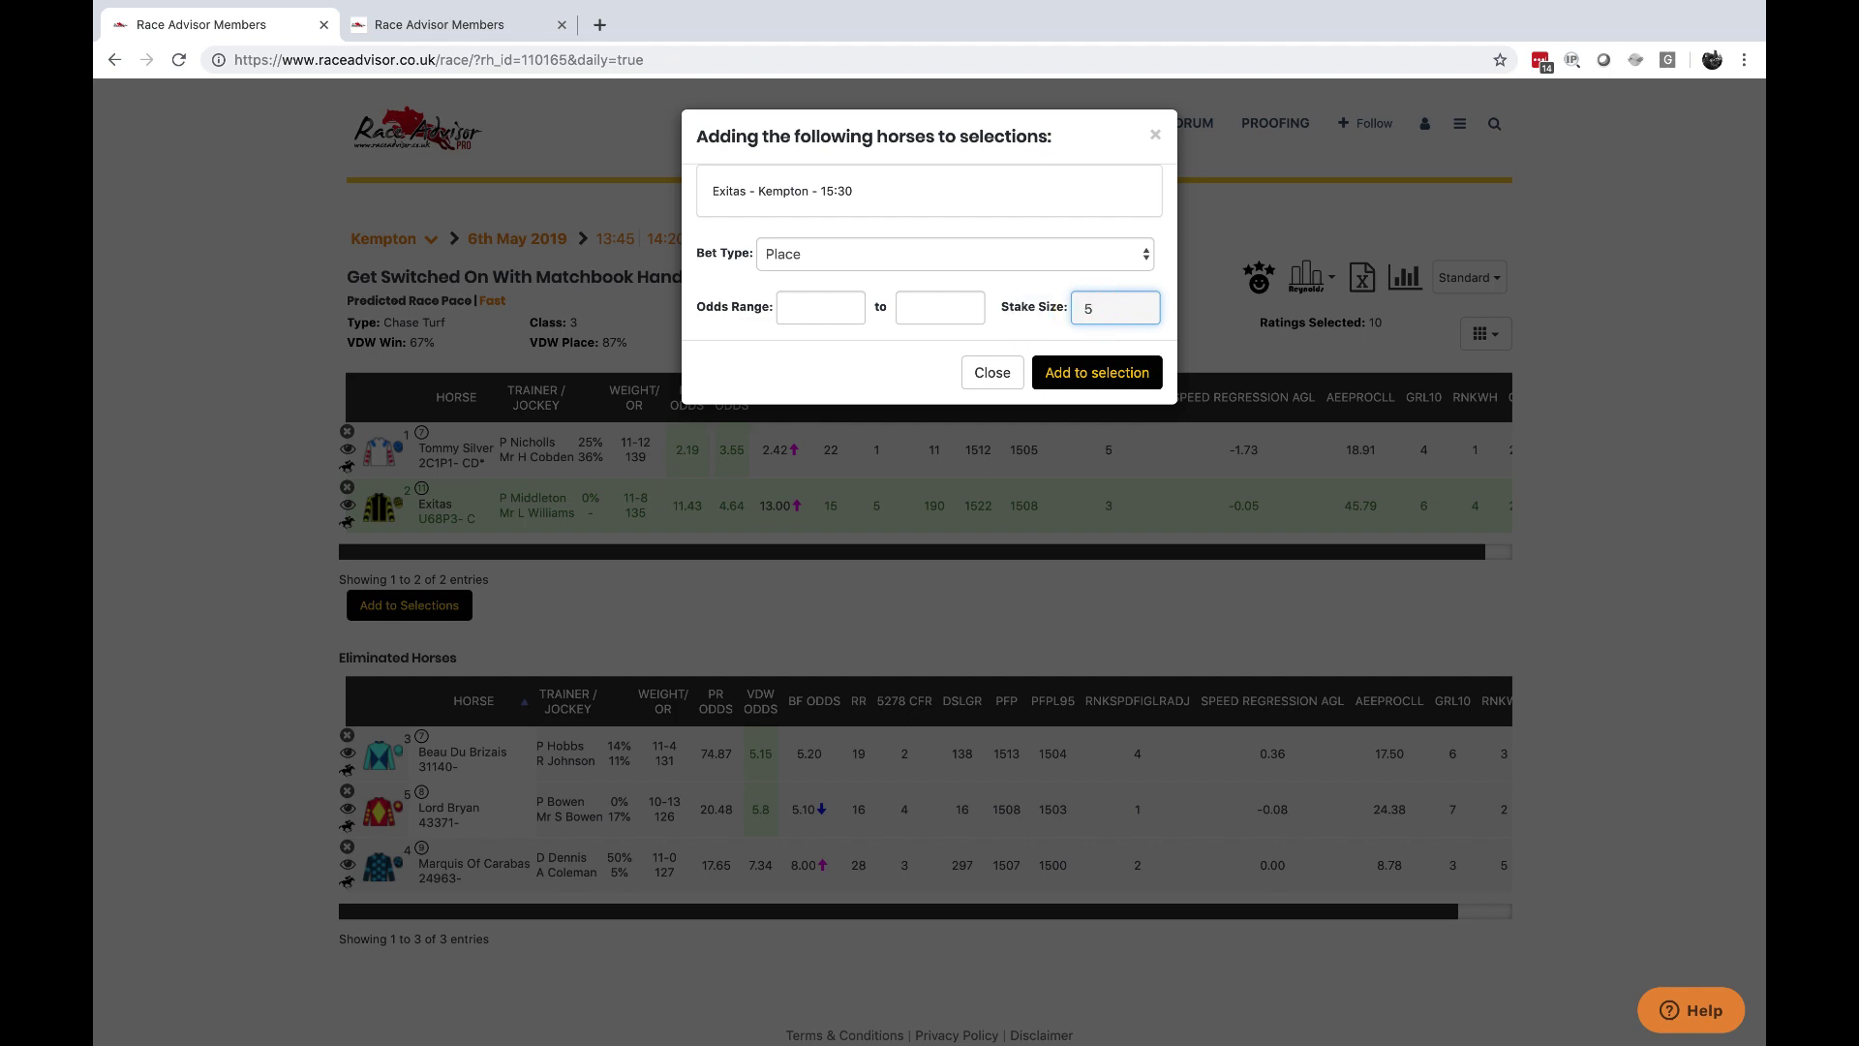
click(1073, 372)
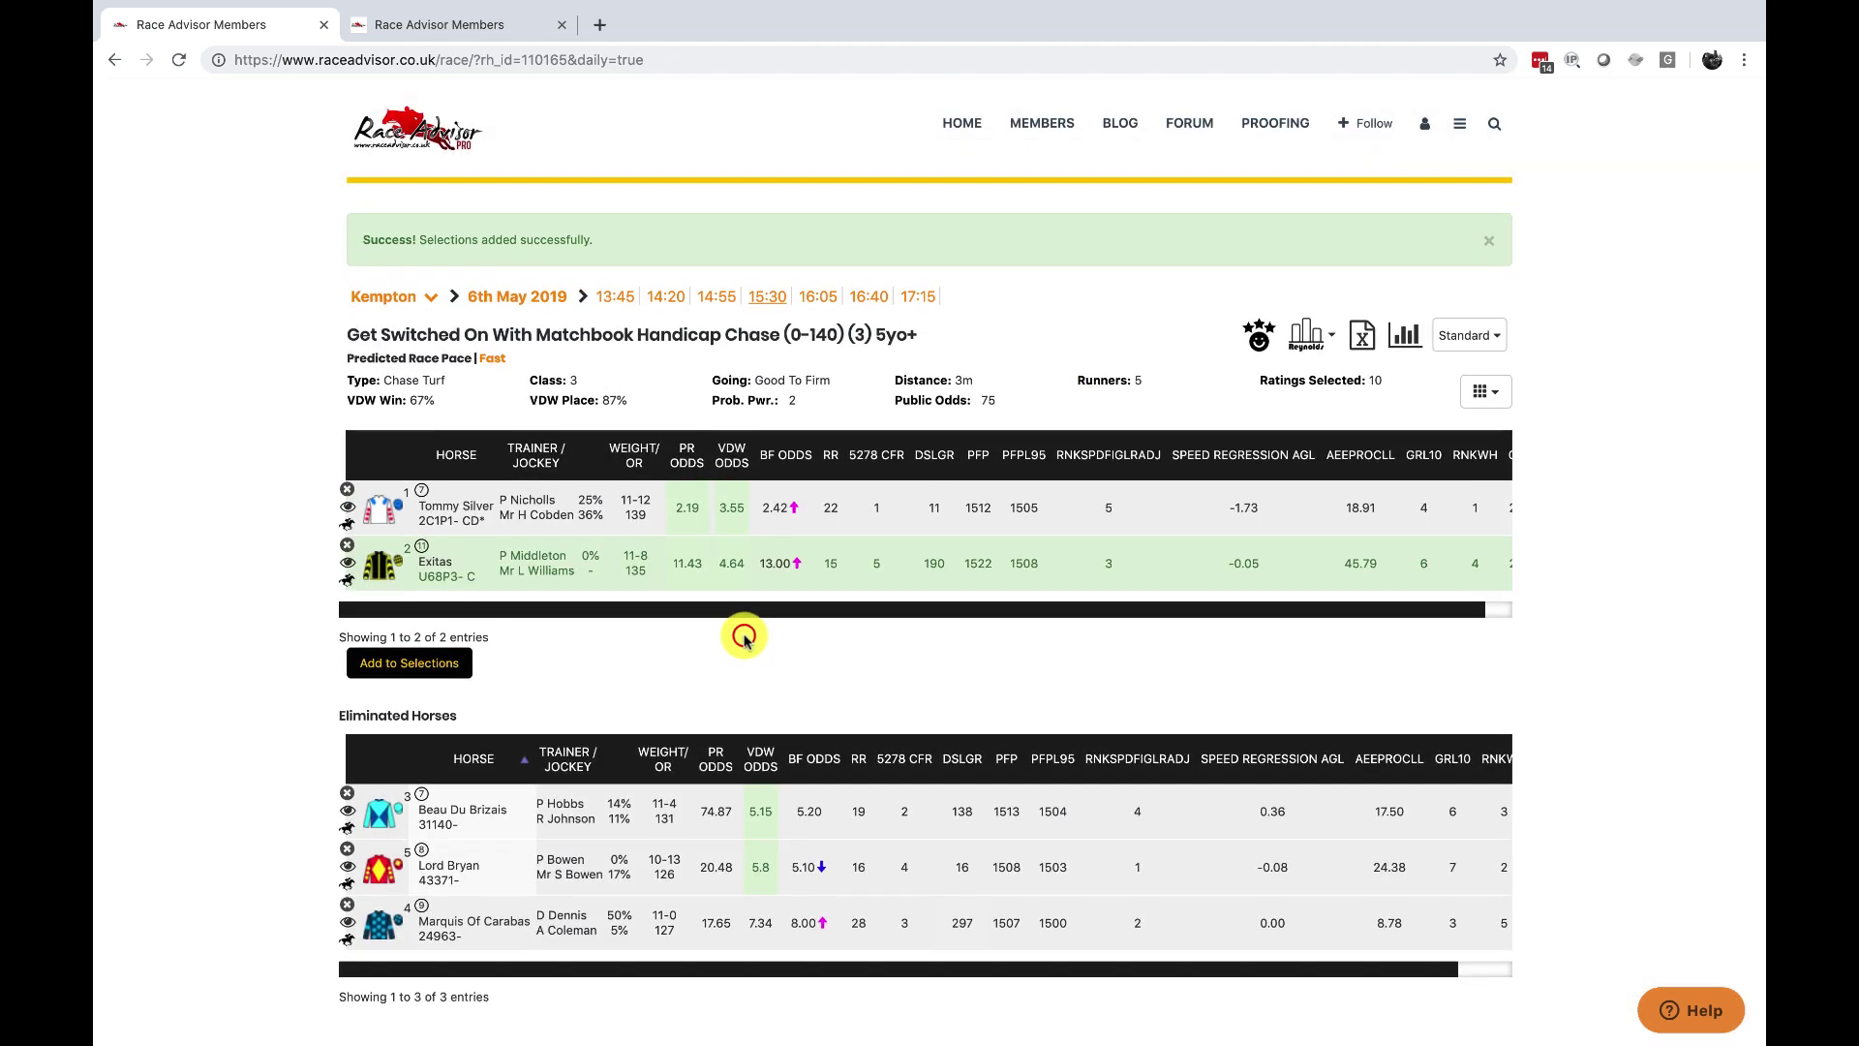
click(495, 565)
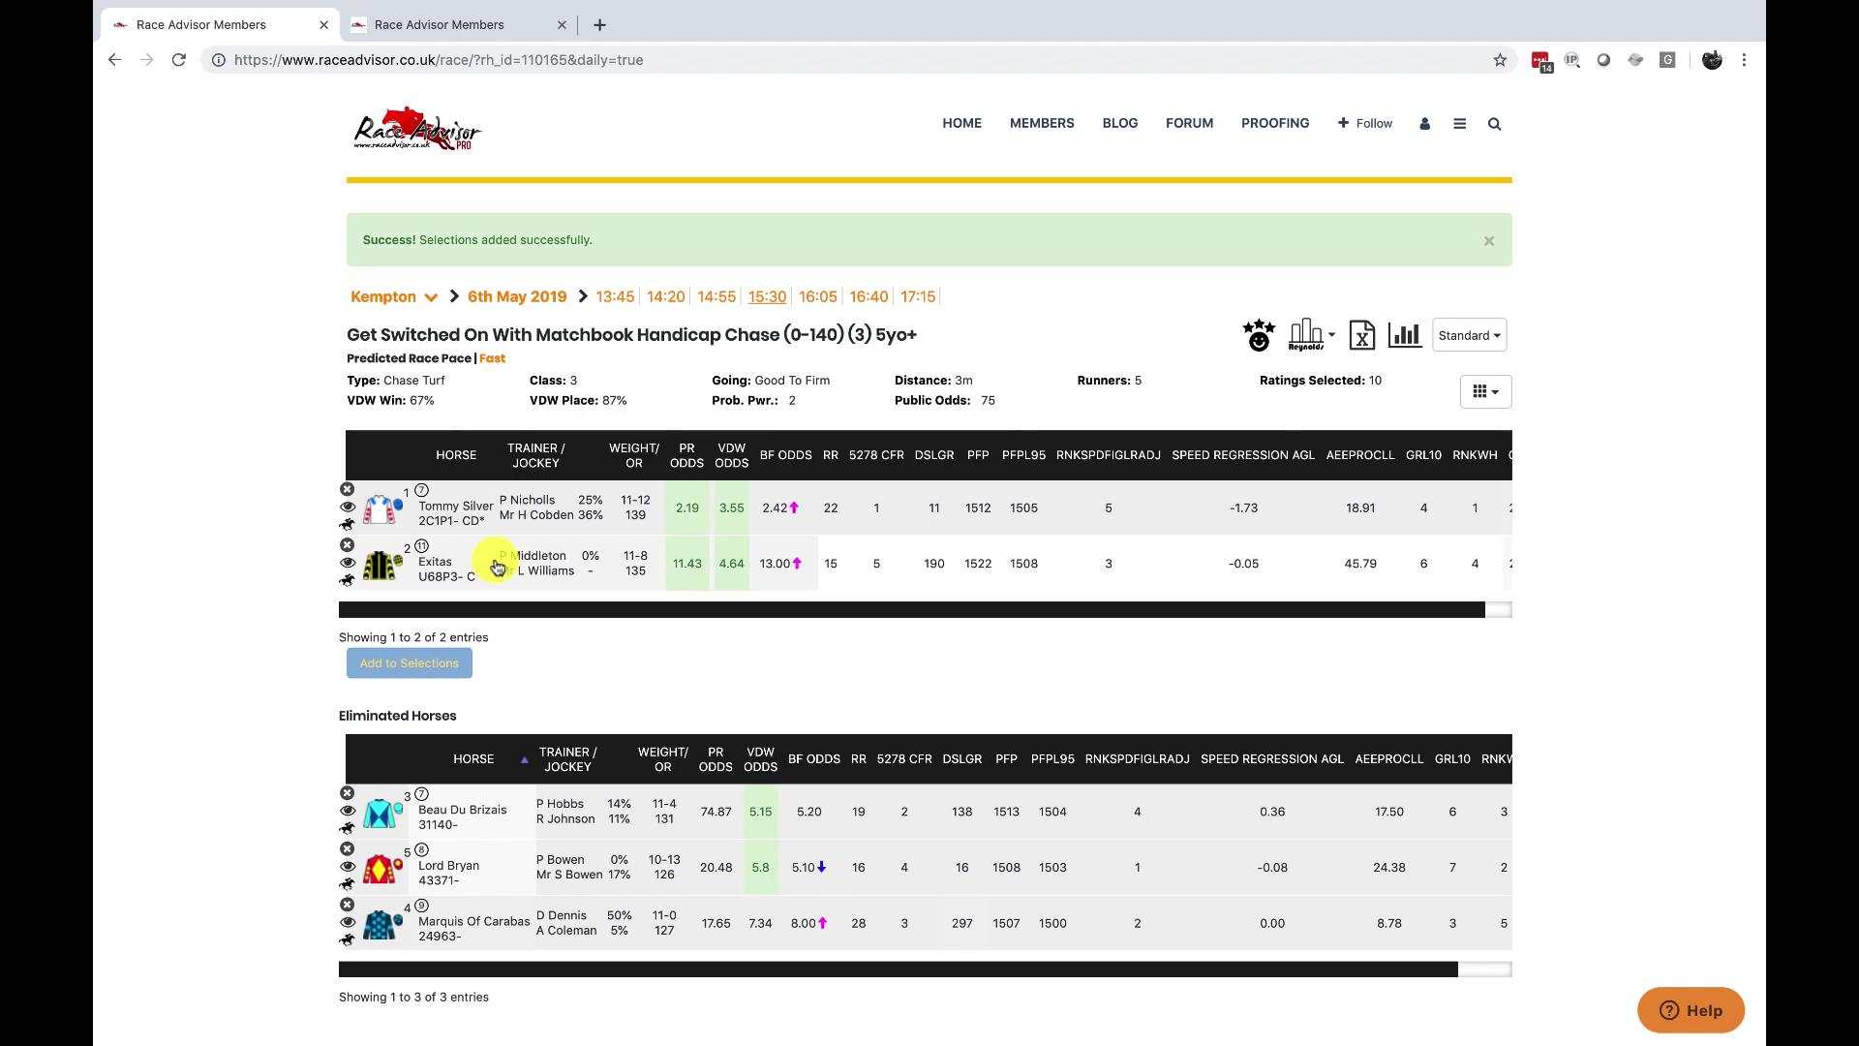